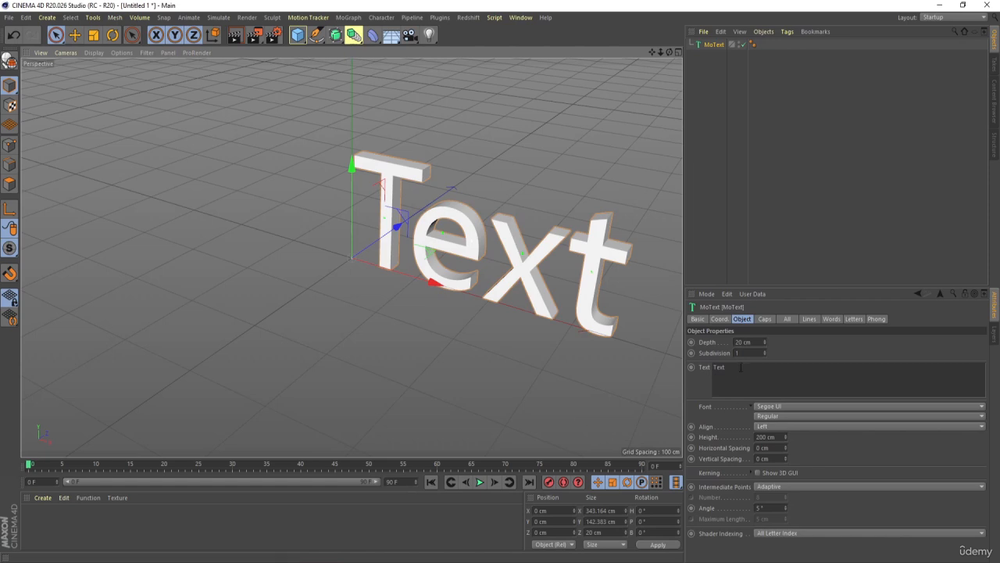
- Replace the MoText object's text with ANIMATION in capitals
{"action": "left_click", "coordinate": [740, 366]}
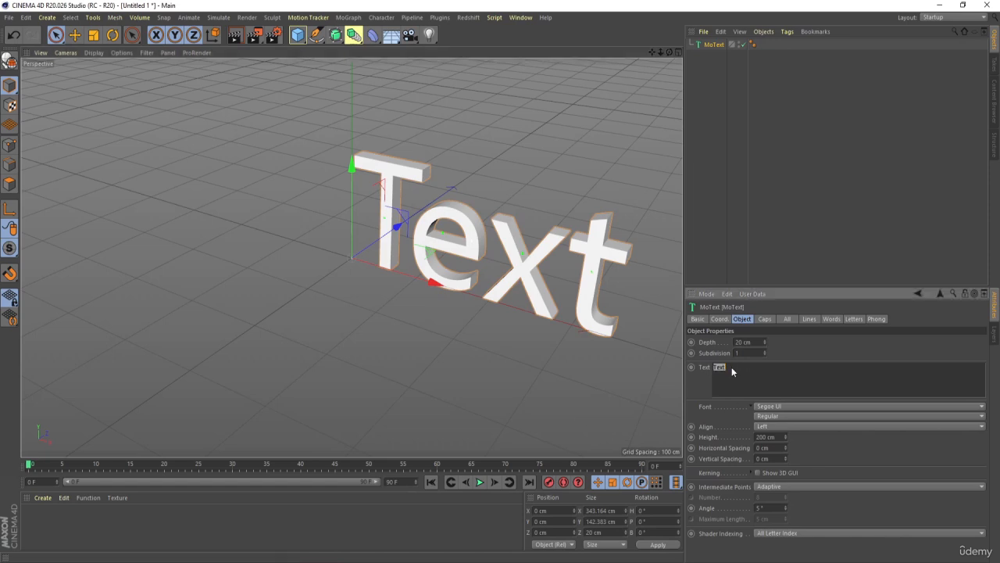
{"action": "type", "text": "ANIMATION"}
{"action": "left_click", "coordinate": [831, 149]}
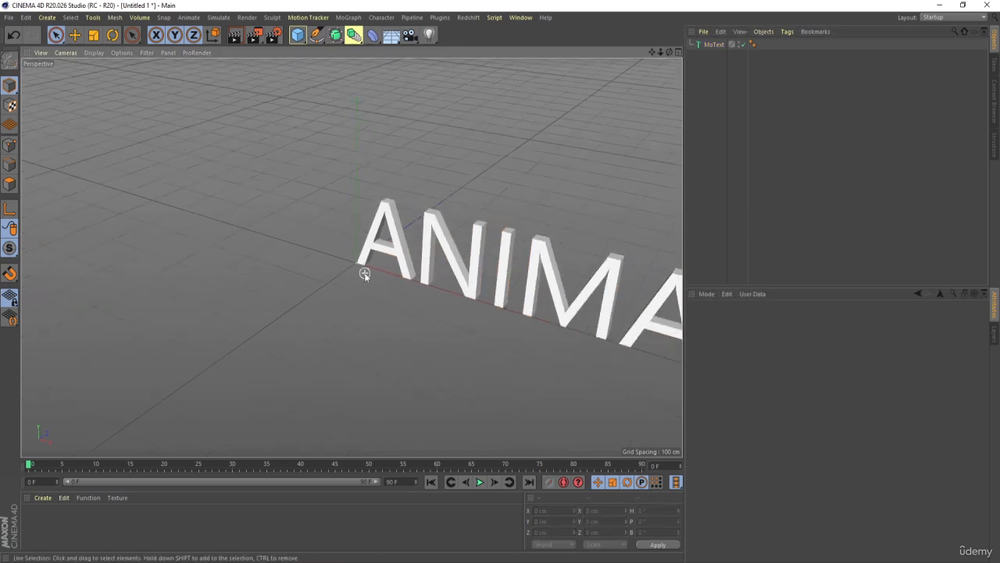
- Change the MoText object's text to "Animation", with only the first letter capitalised
{"action": "left_click", "coordinate": [714, 44]}
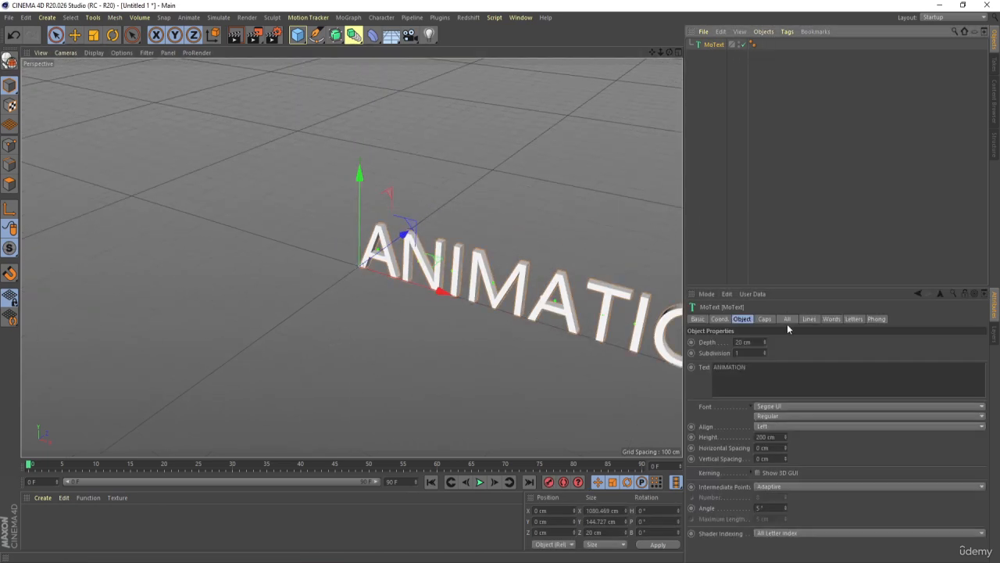
{"action": "double_click", "coordinate": [726, 368]}
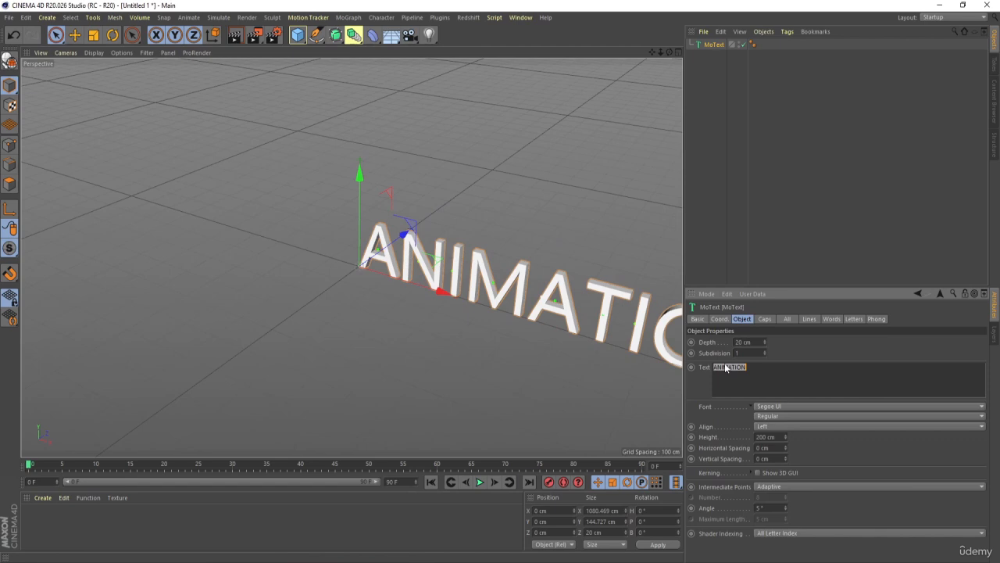
{"action": "type", "text": "Animation"}
{"action": "left_click", "coordinate": [706, 236]}
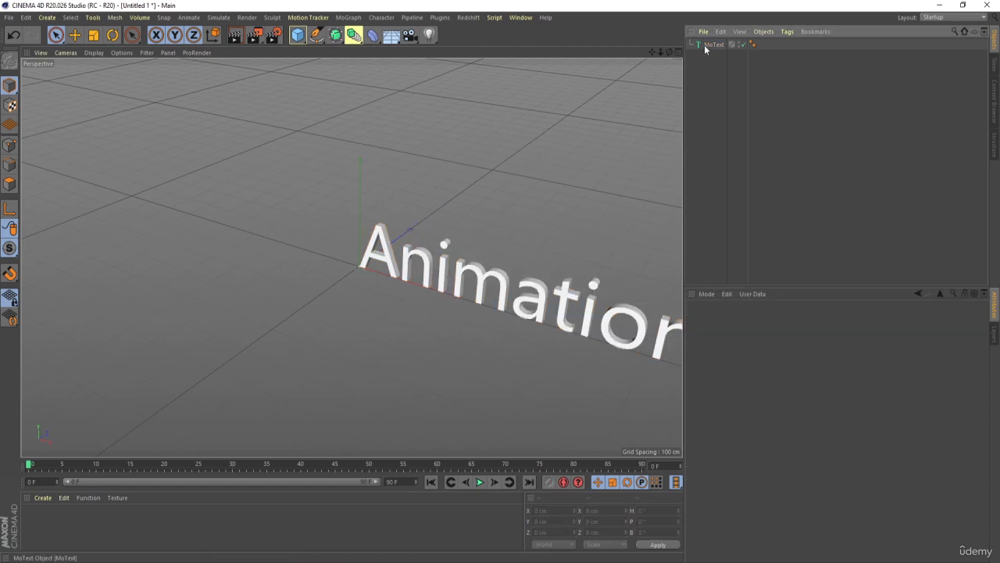
- Set the font of the MoText object to Poppins Black
{"action": "left_click", "coordinate": [704, 47]}
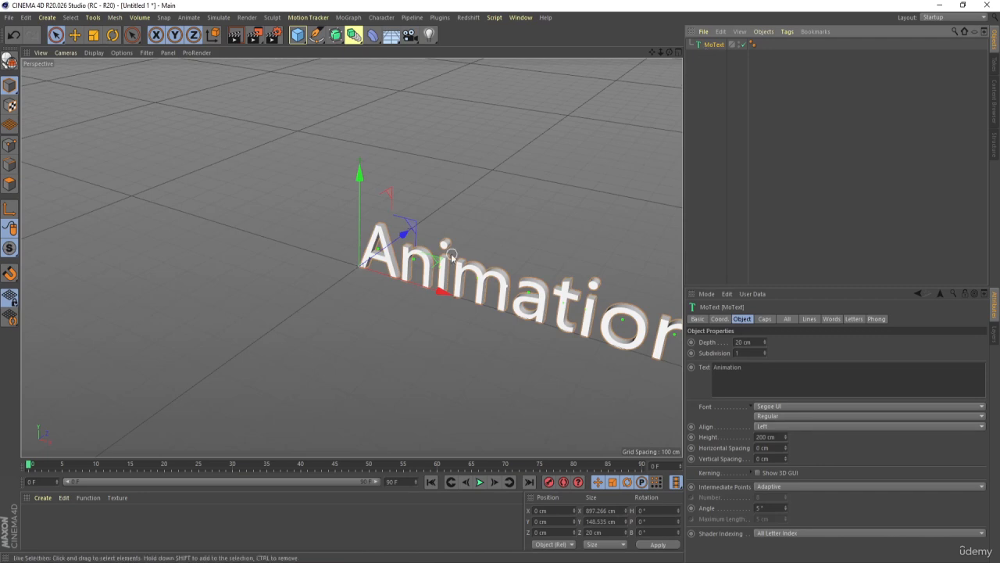
{"action": "left_click_drag", "start_coordinate": [447, 252], "coordinate": [492, 223], "text": "alt"}
{"action": "middle_click_drag", "start_coordinate": [491, 260], "coordinate": [404, 257], "text": "alt"}
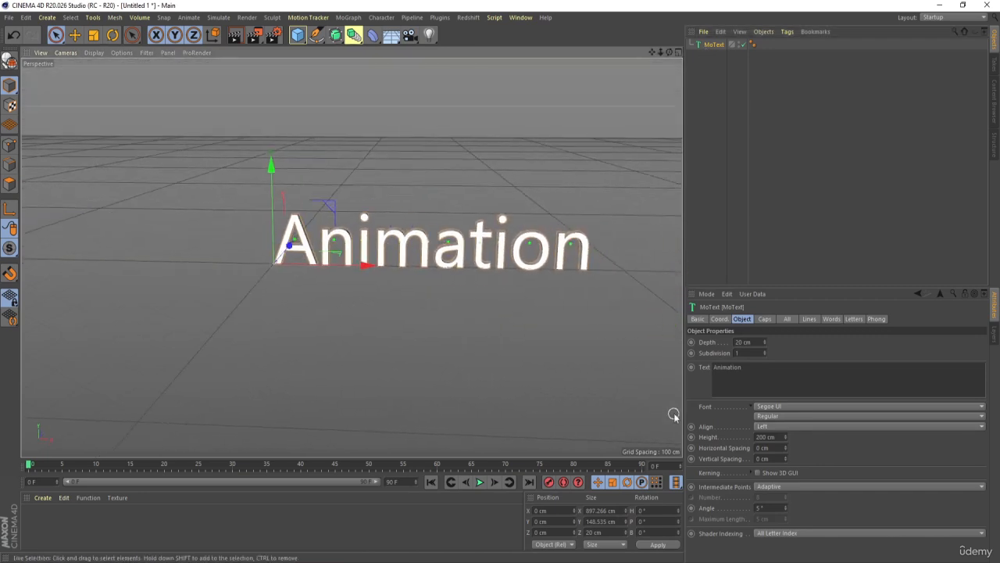
{"action": "left_click", "coordinate": [769, 406]}
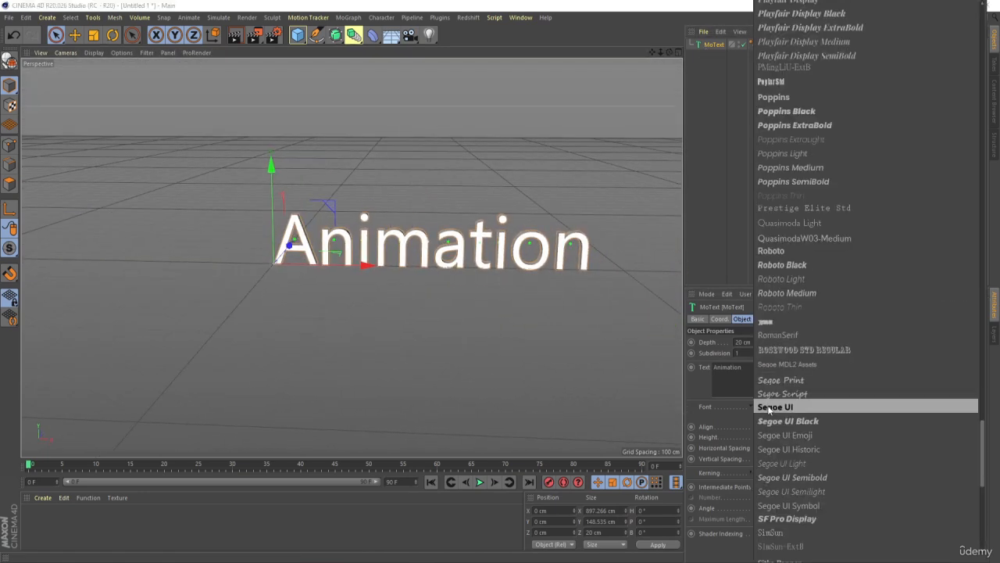
{"action": "left_click", "coordinate": [778, 110]}
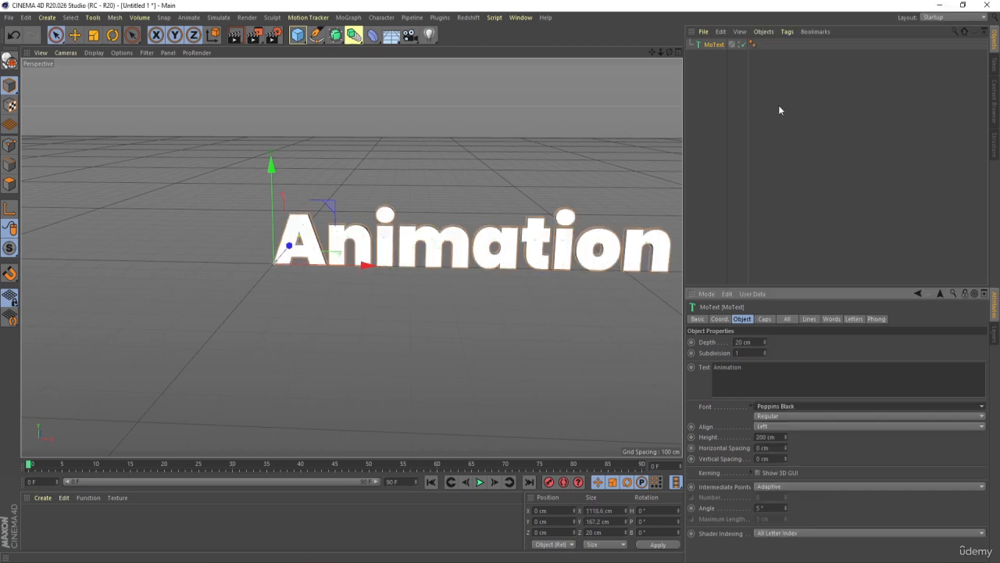
{"action": "left_click", "coordinate": [758, 416]}
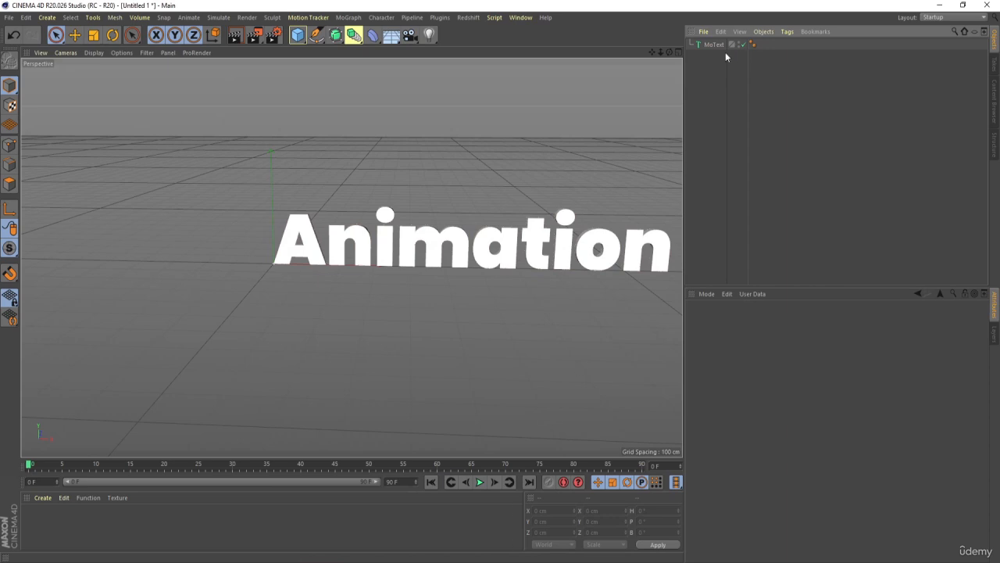
- Set the MoText object's alignment to Middle
{"action": "left_click", "coordinate": [717, 45]}
{"action": "left_click", "coordinate": [766, 426]}
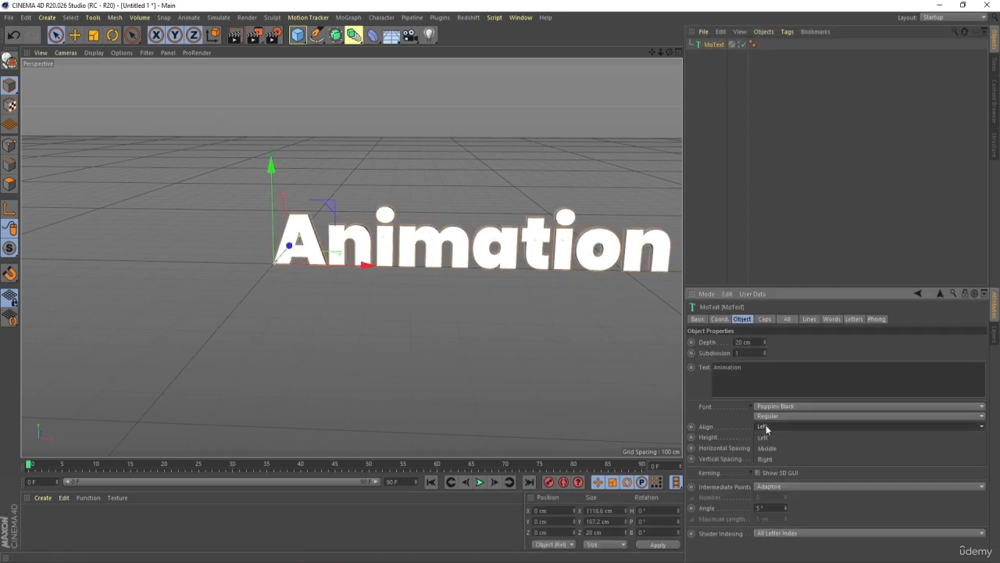
{"action": "left_click", "coordinate": [773, 449]}
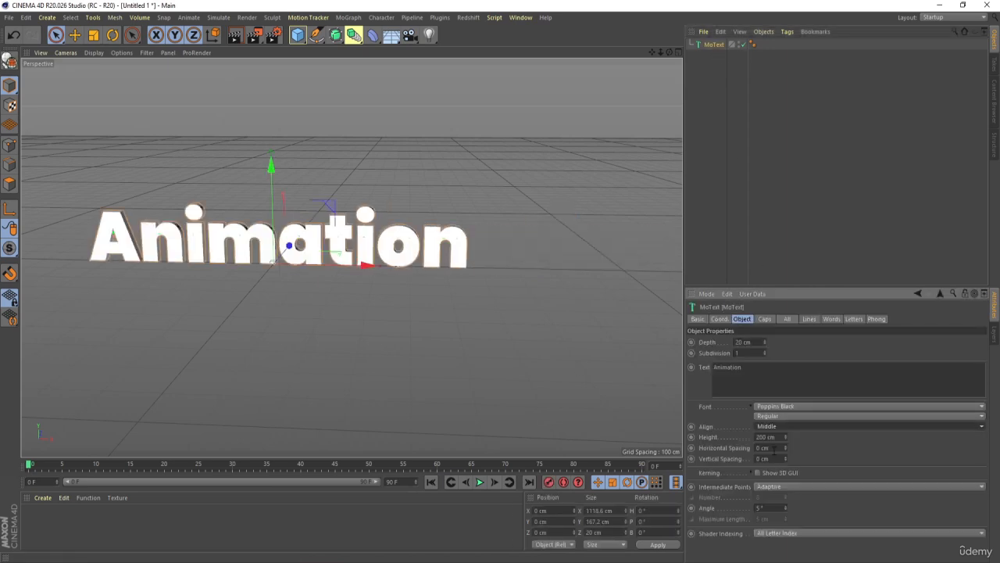
{"action": "left_click", "coordinate": [820, 116]}
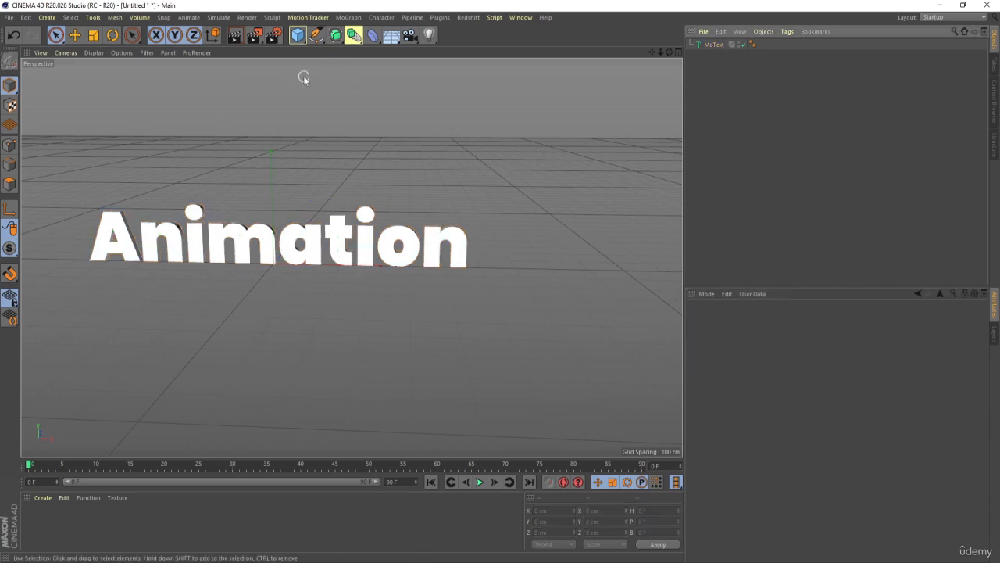
- Add a Text spline object to the scene and set its text to "Animation"
{"action": "left_click", "coordinate": [316, 36]}
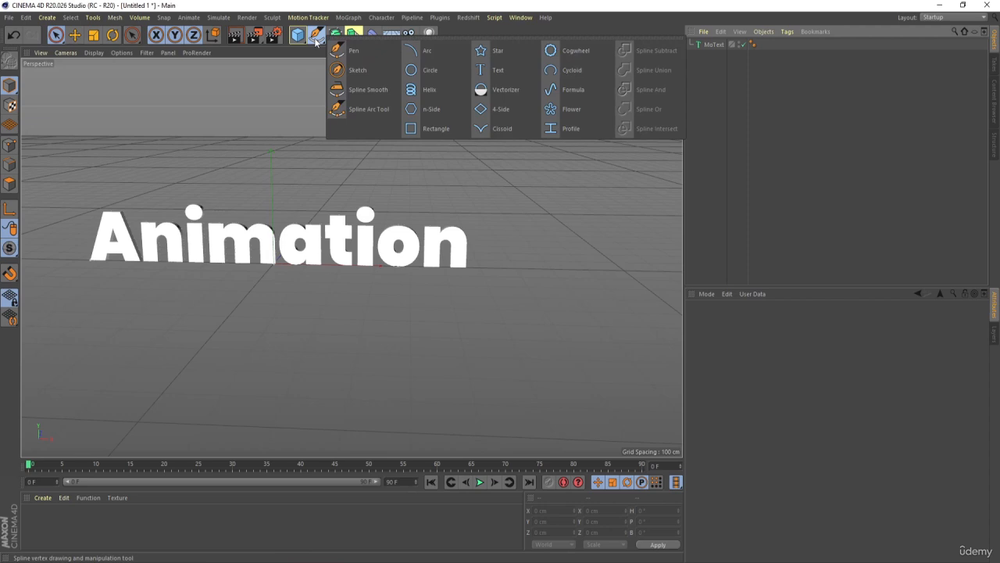
{"action": "left_click", "coordinate": [485, 74]}
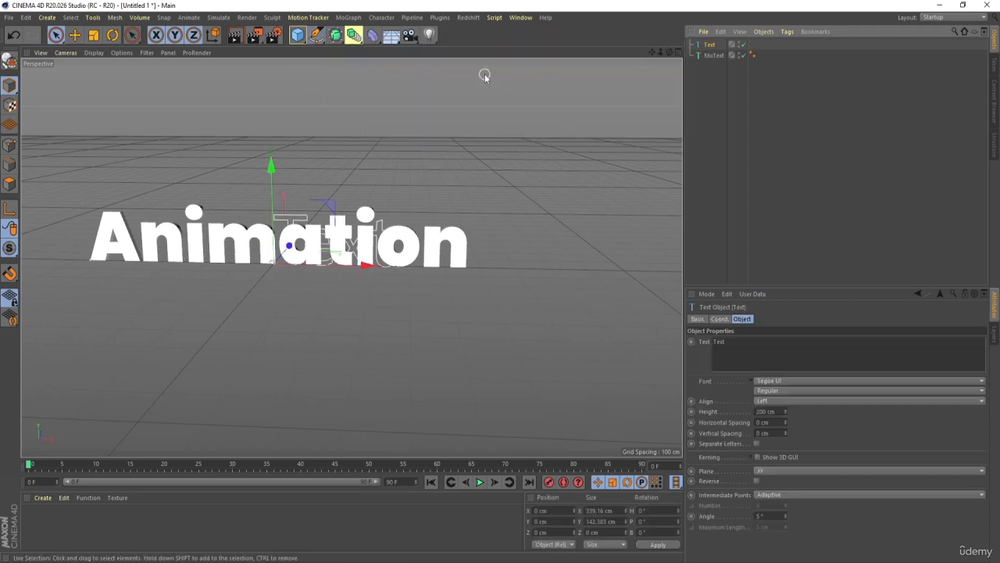
{"action": "left_click", "coordinate": [723, 75]}
{"action": "left_click", "coordinate": [710, 45]}
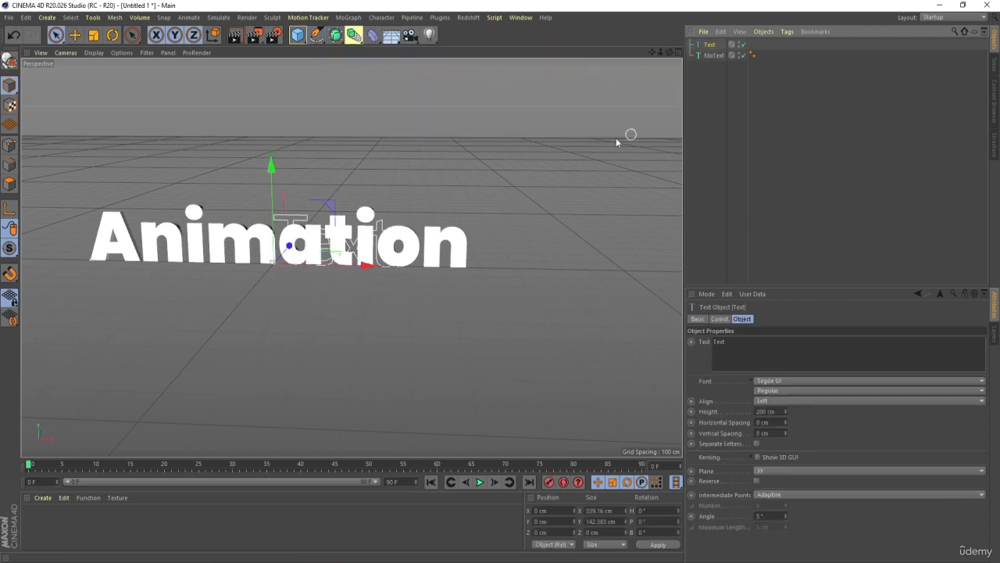
{"action": "left_click", "coordinate": [739, 348]}
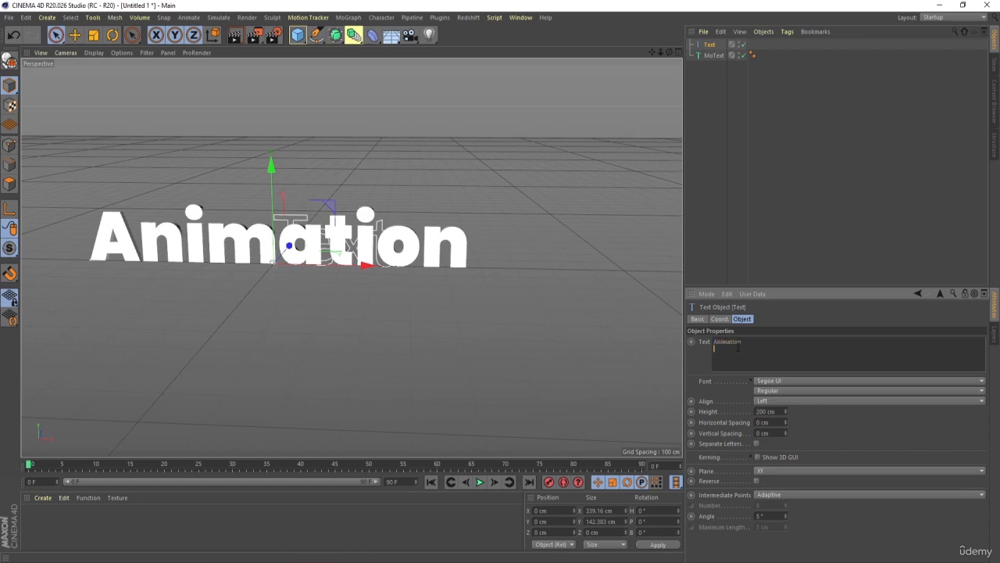
- Set the Text spline's alignment to Middle and its font to Poppins Black, matching the MoText
{"action": "left_click", "coordinate": [762, 400]}
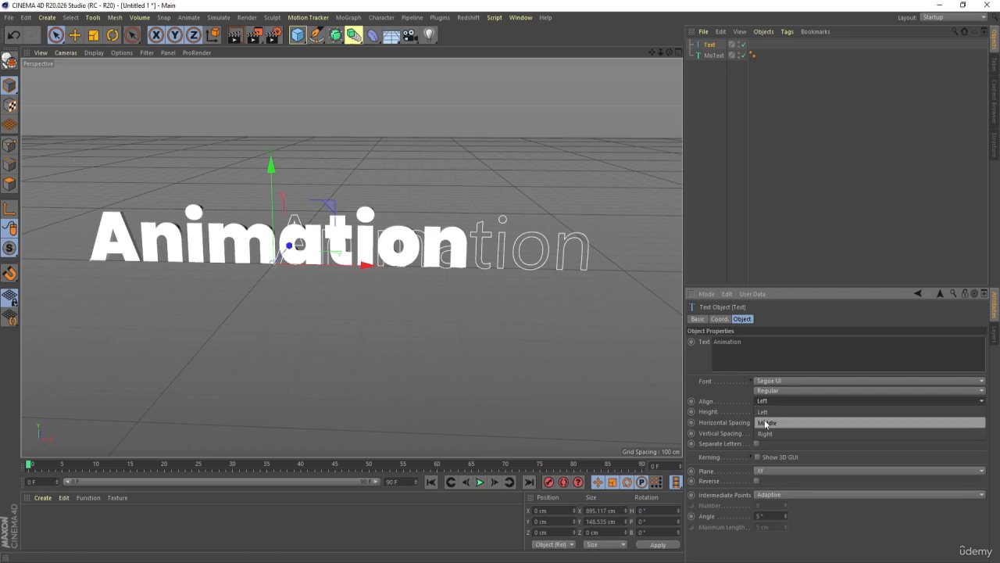
{"action": "left_click", "coordinate": [762, 412]}
{"action": "left_click", "coordinate": [764, 381]}
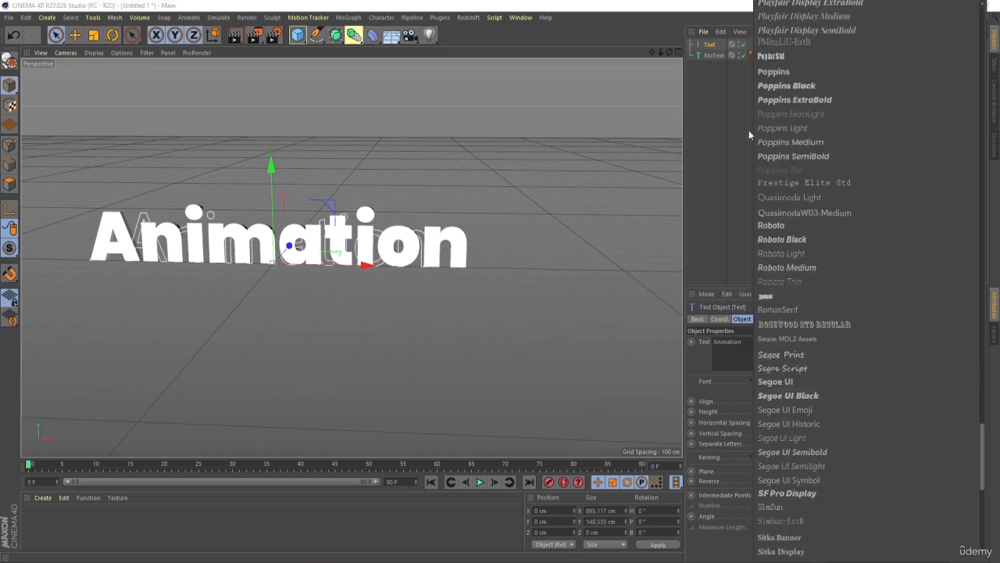
{"action": "left_click", "coordinate": [782, 86]}
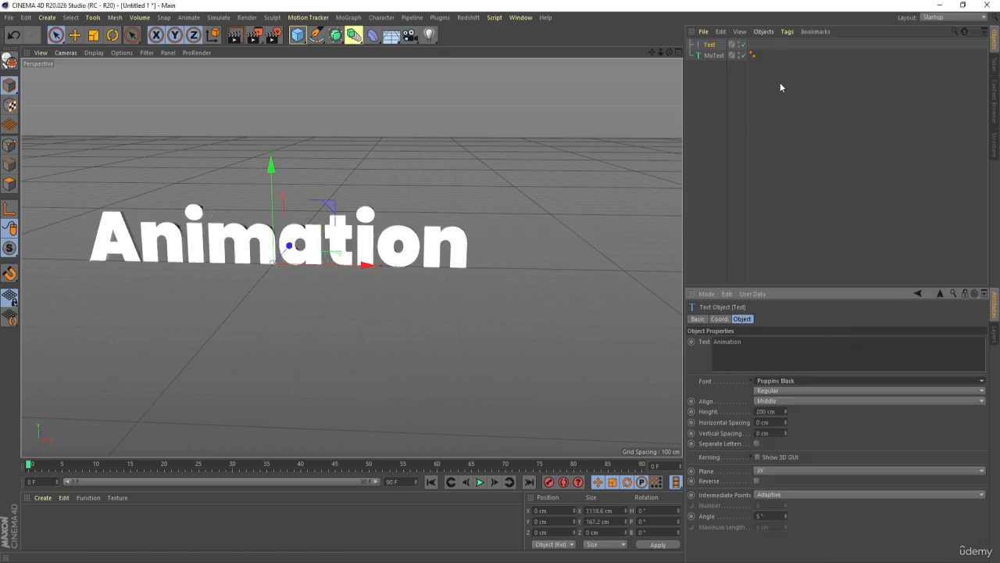
{"action": "left_click", "coordinate": [731, 77]}
- Set the depth of the MoText object to 50 cm
{"action": "left_click", "coordinate": [710, 45]}
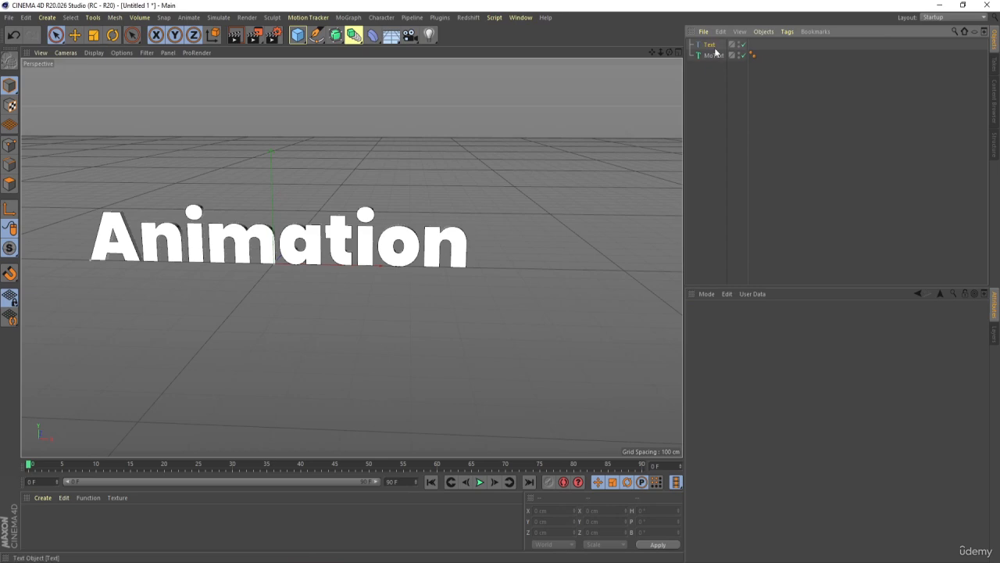
{"action": "left_click", "coordinate": [713, 56]}
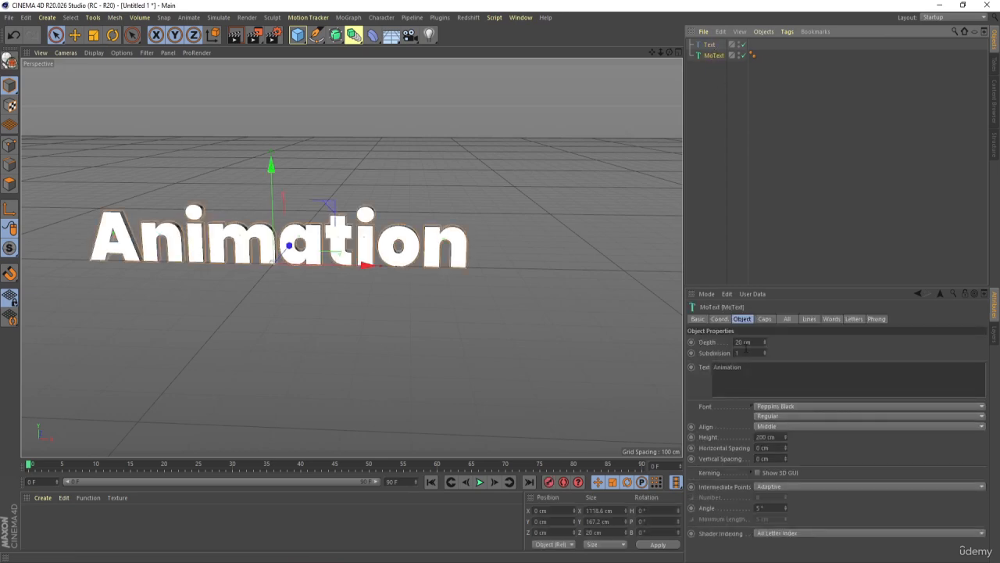
{"action": "left_click", "coordinate": [738, 342]}
{"action": "type", "text": "50"}
{"action": "key", "text": "Return"}
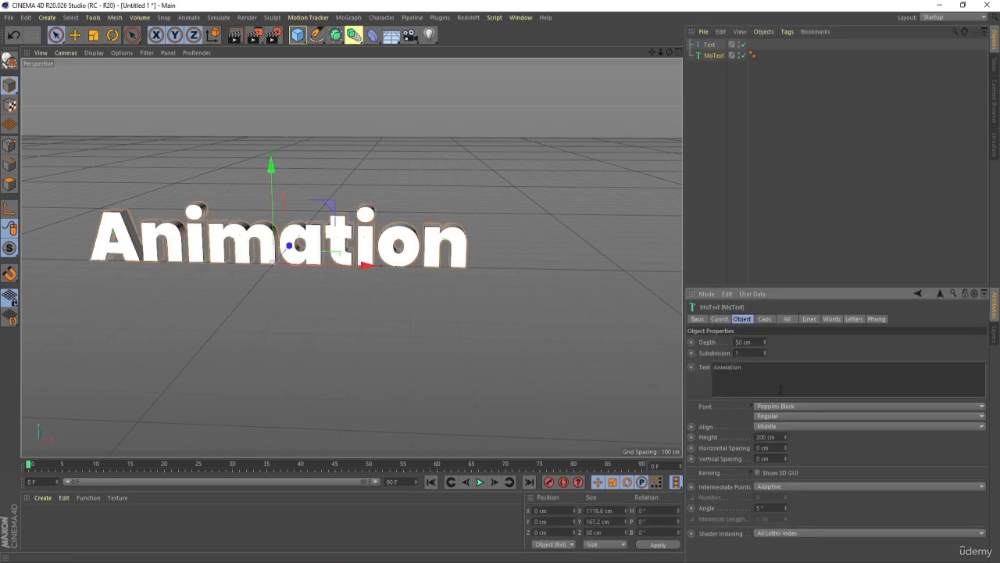
- Move the Text spline behind the extruded MoText, to about 72 cm along the Z axis
{"action": "right_click_drag", "start_coordinate": [192, 183], "coordinate": [261, 223], "text": "alt"}
{"action": "left_click_drag", "start_coordinate": [261, 222], "coordinate": [339, 335], "text": "alt"}
{"action": "left_click", "coordinate": [709, 44]}
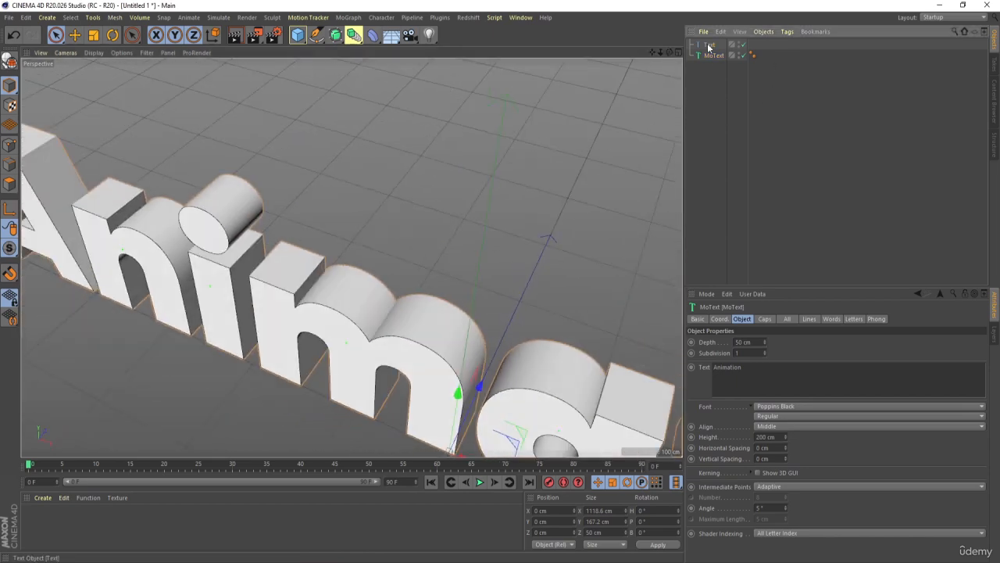
{"action": "scroll", "coordinate": [299, 236], "scroll_direction": "down", "scroll_amount": 3}
{"action": "left_click_drag", "start_coordinate": [435, 330], "coordinate": [466, 297]}
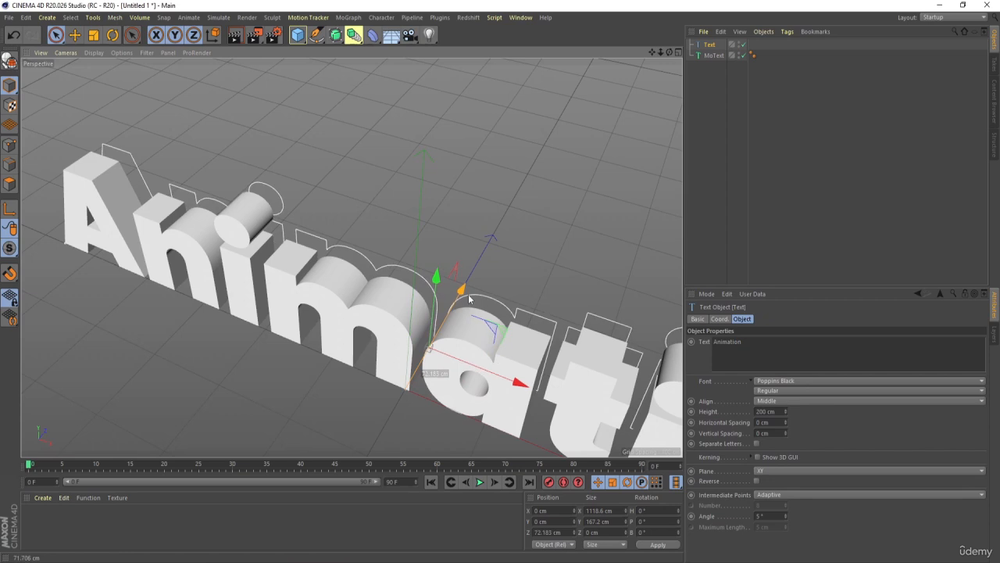
{"action": "left_click", "coordinate": [846, 132]}
- Duplicate the MoText object and move the copy in front of the original, to about -79 cm on the Z axis
{"action": "left_click", "coordinate": [713, 57]}
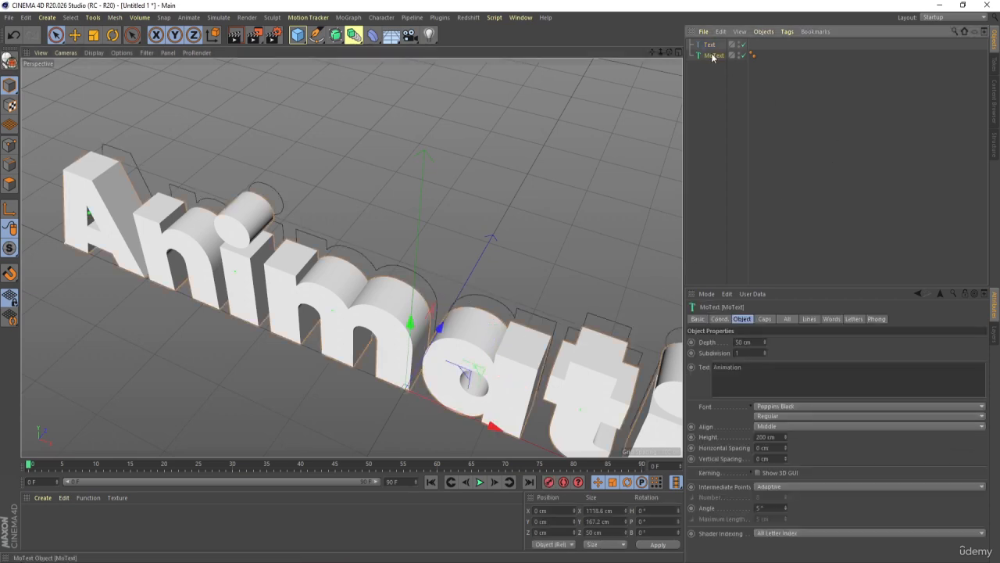
{"action": "left_click_drag", "start_coordinate": [713, 57], "coordinate": [713, 70], "text": "ctrl"}
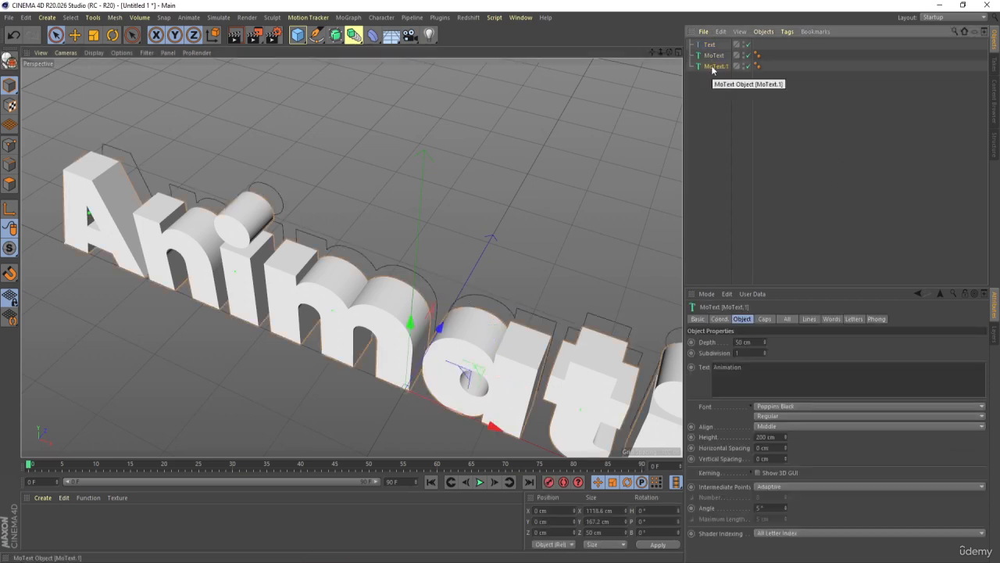
{"action": "left_click_drag", "start_coordinate": [437, 337], "coordinate": [407, 384]}
{"action": "middle_click_drag", "start_coordinate": [414, 347], "coordinate": [350, 287], "text": "alt"}
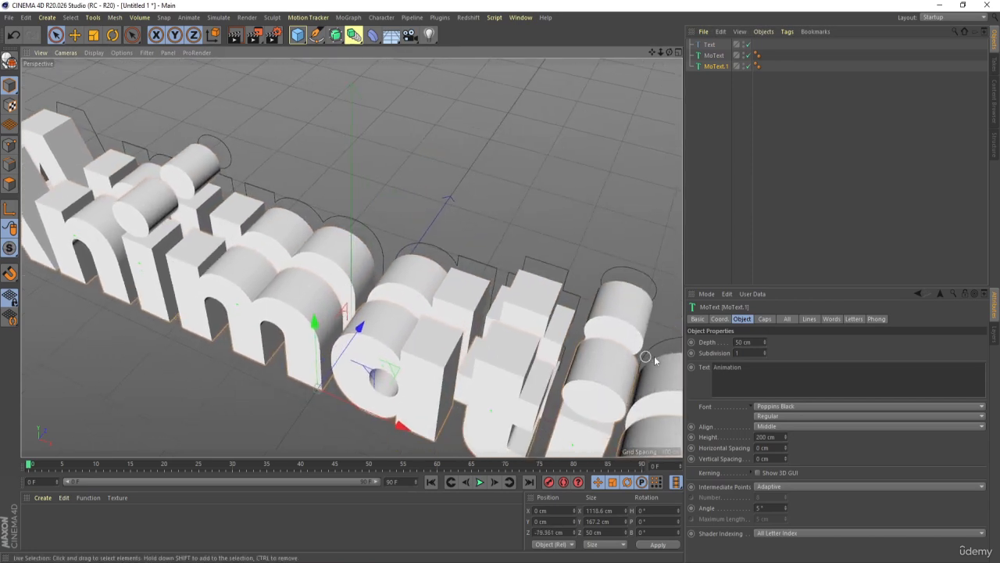
- Rename the duplicated MoText object to Front
{"action": "double_click", "coordinate": [715, 66]}
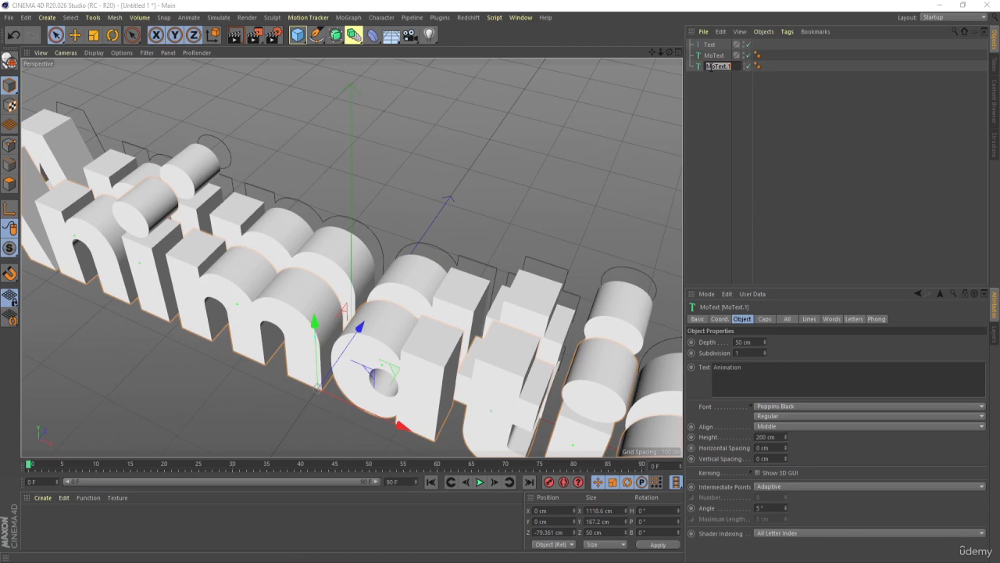
{"action": "type", "text": "Front"}
{"action": "key", "text": "Return"}
- Rename the original MoText object to Middle
{"action": "left_click", "coordinate": [704, 57]}
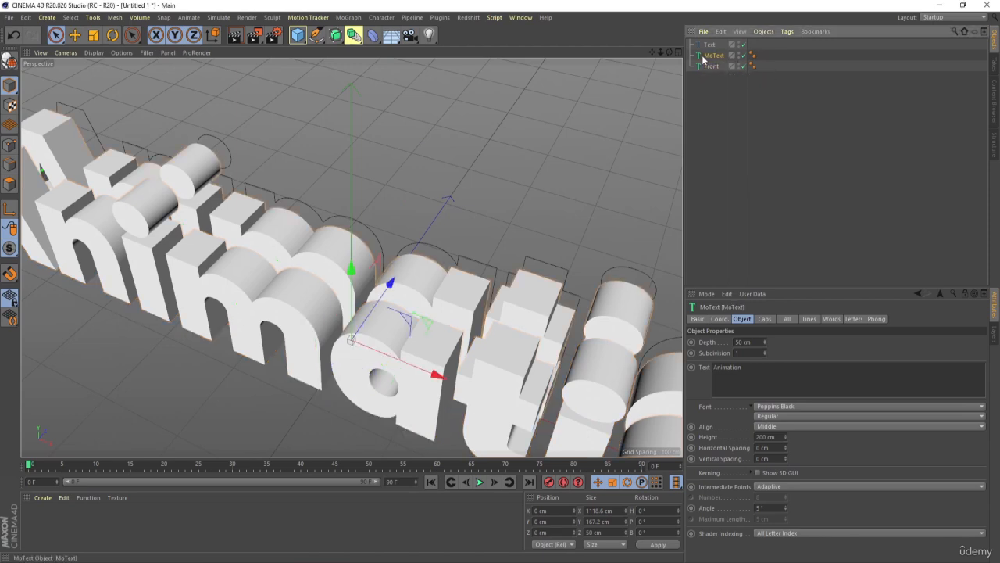
{"action": "double_click", "coordinate": [704, 58]}
{"action": "type", "text": "Middle"}
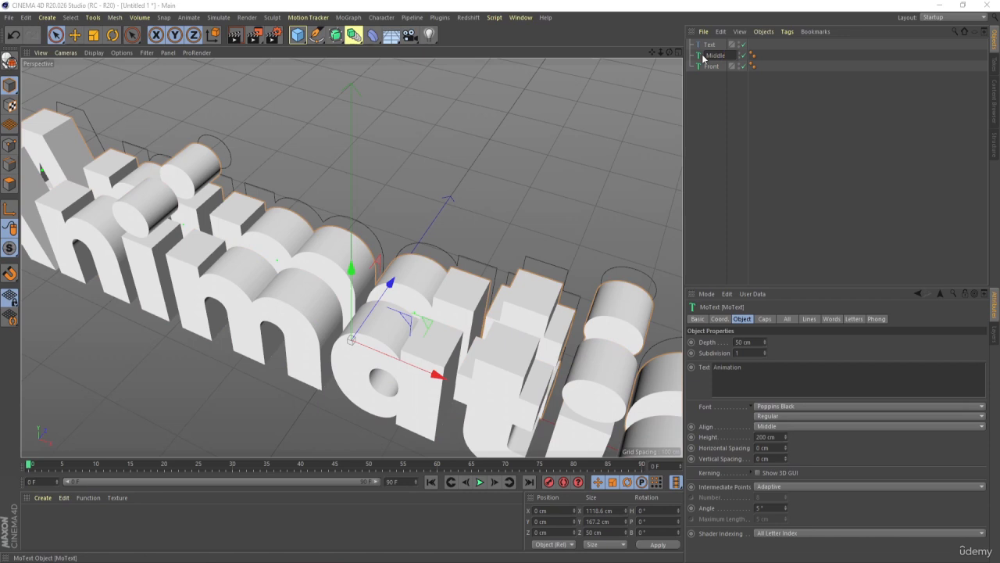
{"action": "key", "text": "Return"}
- Rename the Text spline object to bg
{"action": "left_click", "coordinate": [709, 45]}
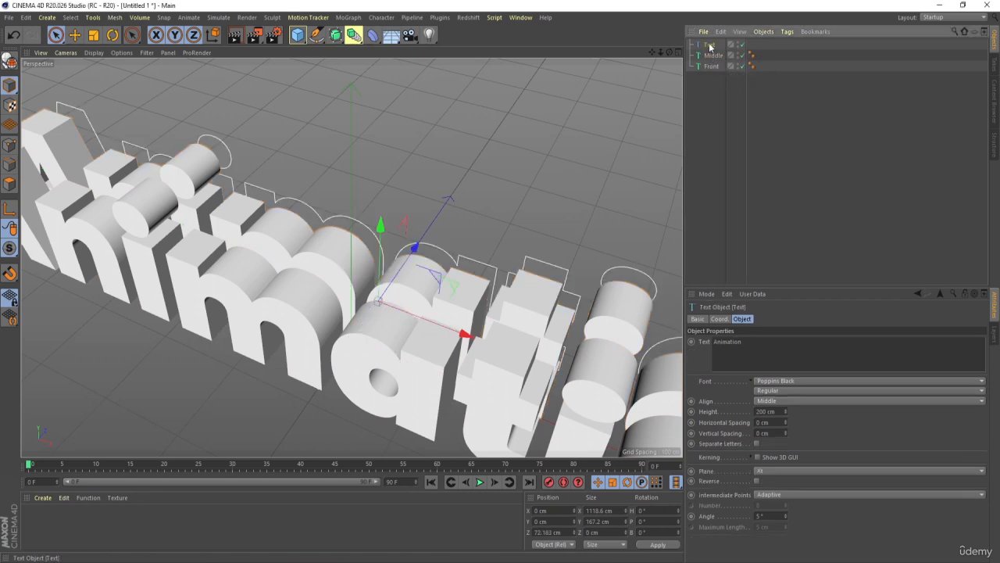
{"action": "double_click", "coordinate": [710, 45]}
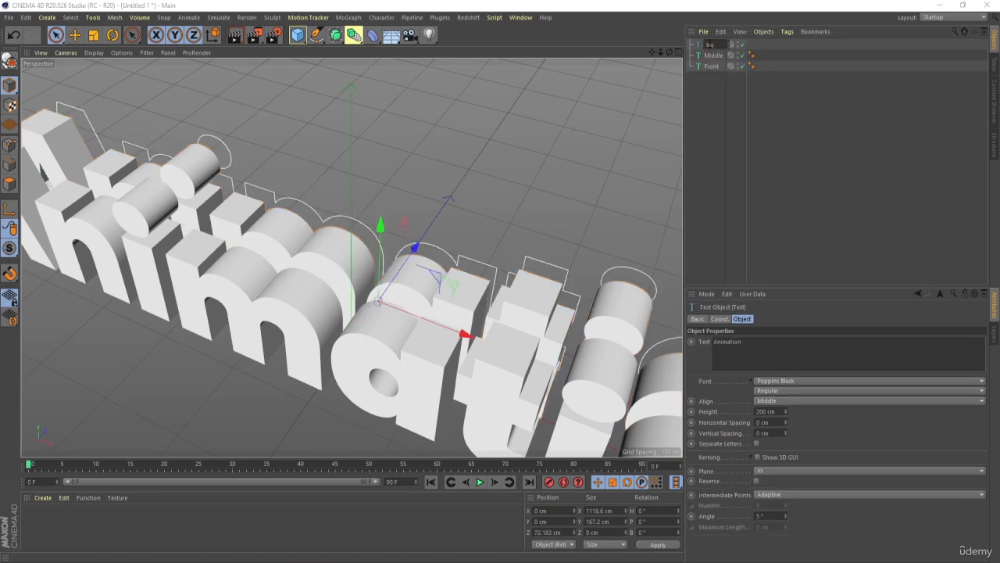
{"action": "type", "text": "bg"}
{"action": "key", "text": "Return"}
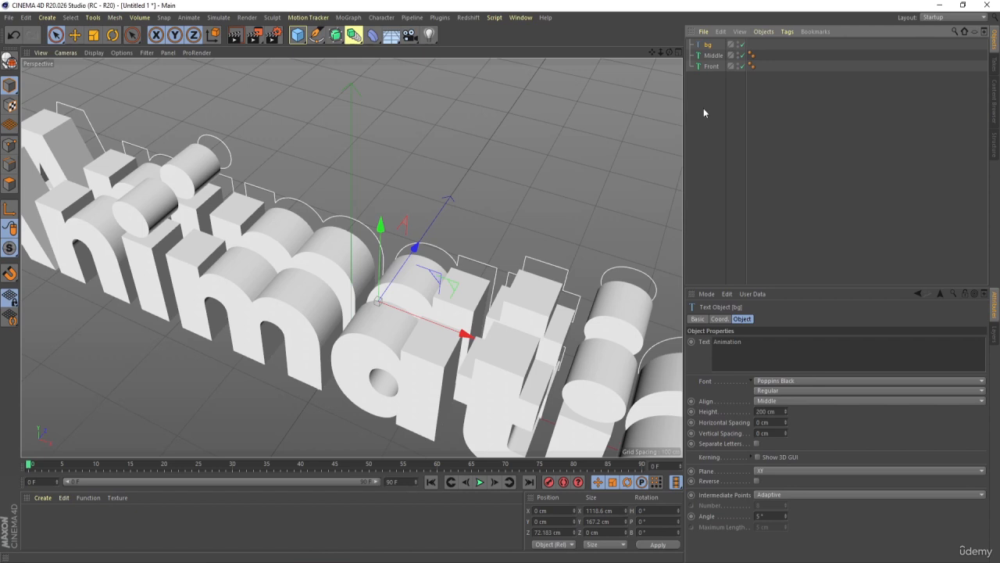
- Rename the bg text spline to back
{"action": "double_click", "coordinate": [709, 44]}
{"action": "type", "text": "bac"}
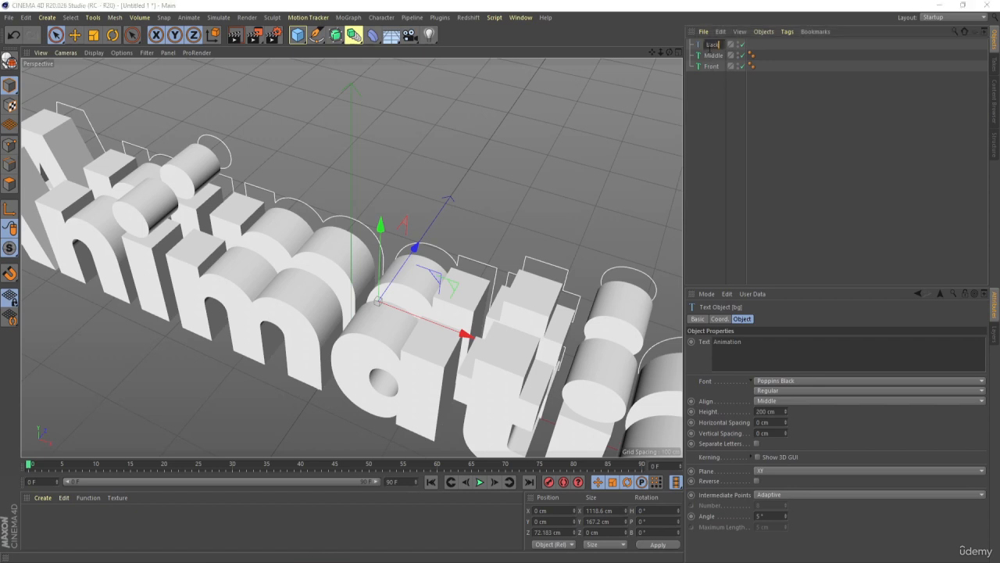
{"action": "type", "text": "k"}
{"action": "key", "text": "Return"}
{"action": "left_click", "coordinate": [736, 120]}
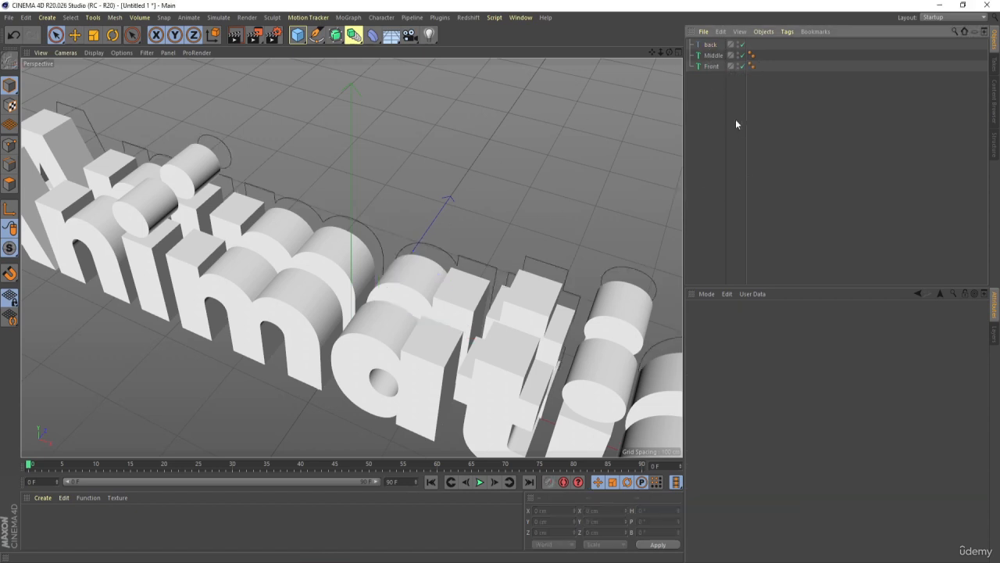
- Set the depth of the Front MoText object to 0 cm
{"action": "left_click", "coordinate": [712, 66]}
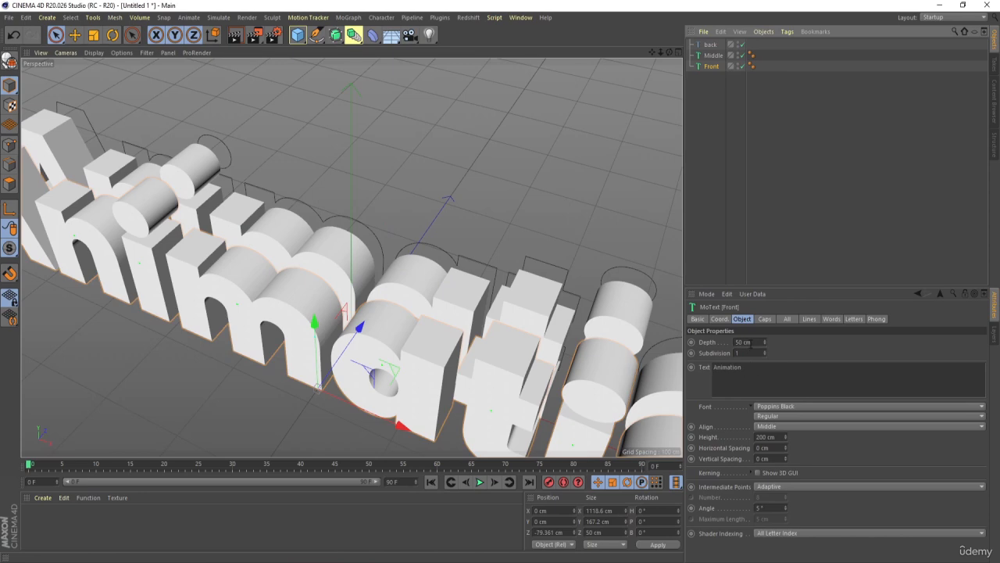
{"action": "double_click", "coordinate": [750, 343]}
{"action": "type", "text": "0"}
{"action": "key", "text": "Return"}
{"action": "scroll", "coordinate": [344, 304], "scroll_direction": "down", "scroll_amount": 2}
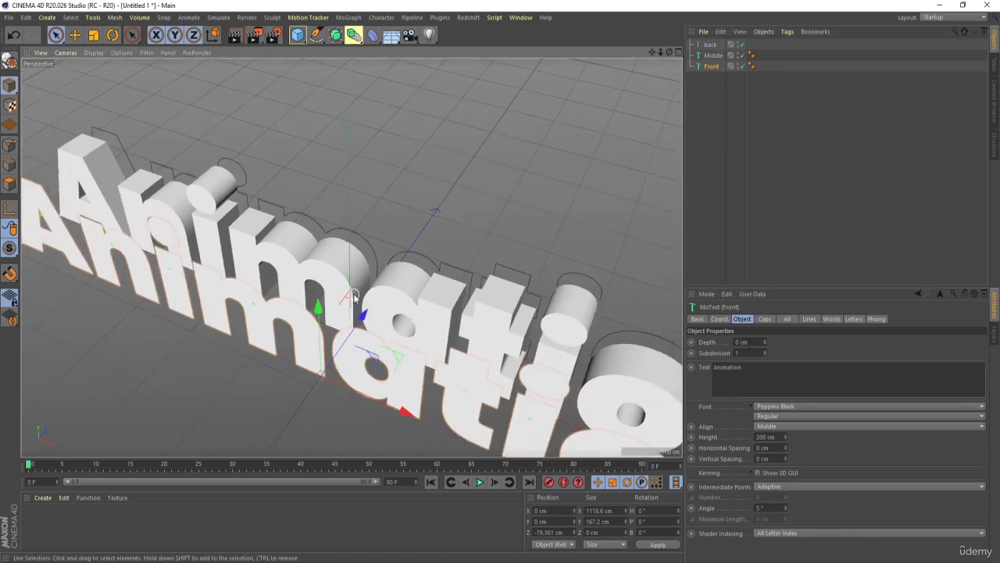
- Move the Front text along Z to about -6 cm, just ahead of the Middle text's front face
{"action": "left_click_drag", "start_coordinate": [354, 296], "coordinate": [308, 288], "text": "alt"}
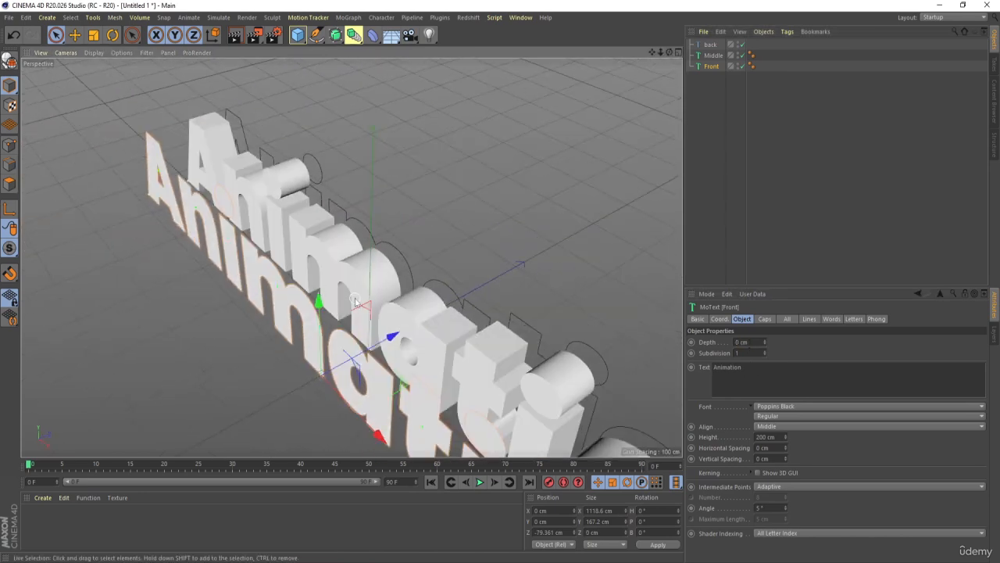
{"action": "middle_click", "coordinate": [354, 301]}
{"action": "middle_click", "coordinate": [279, 270]}
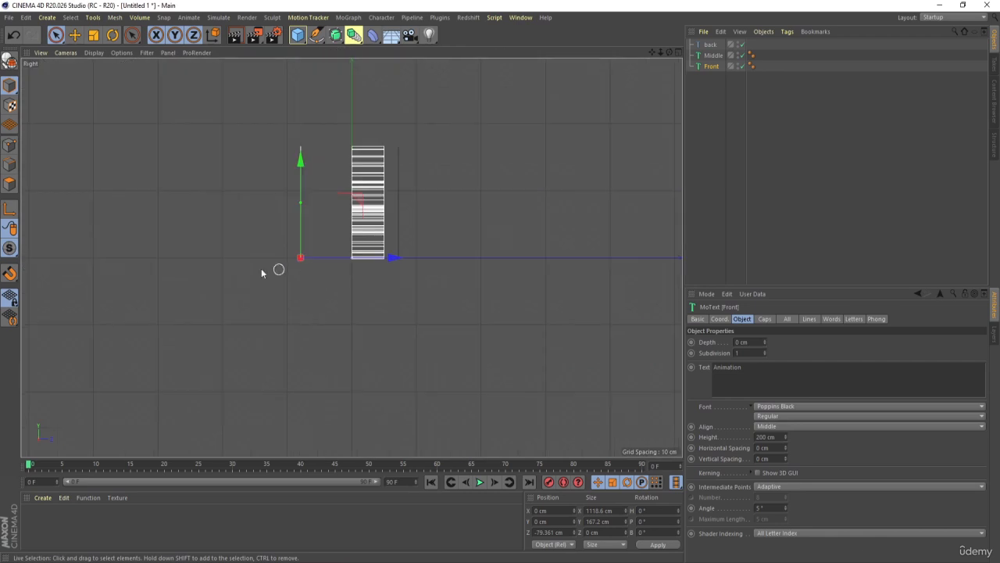
{"action": "scroll", "coordinate": [360, 241], "scroll_direction": "up", "scroll_amount": 2}
{"action": "left_click_drag", "start_coordinate": [391, 267], "coordinate": [469, 272]}
- Move the back text spline along Z to about 56 cm, close behind the Middle text's rear face
{"action": "left_click", "coordinate": [466, 197]}
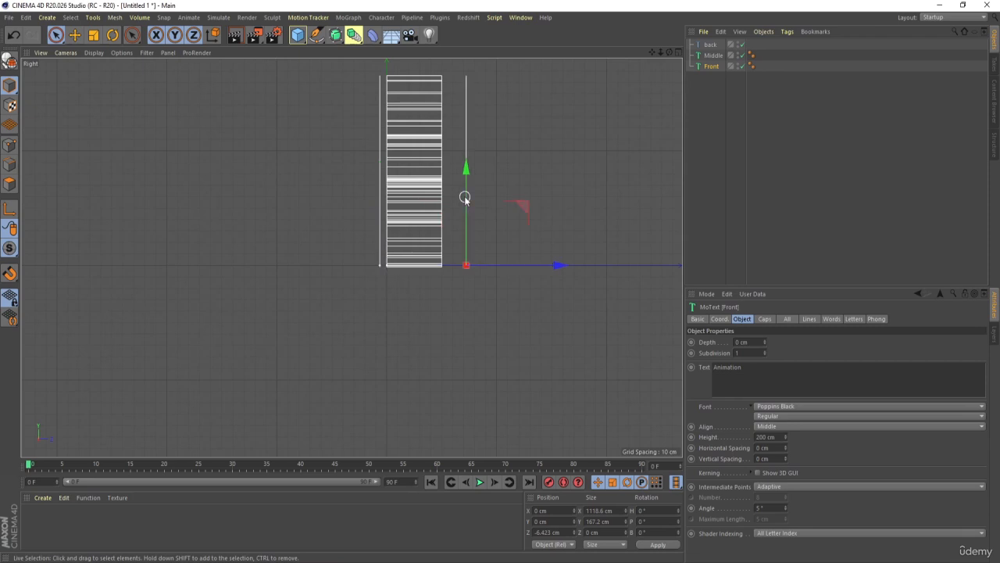
{"action": "left_click_drag", "start_coordinate": [558, 265], "coordinate": [540, 266]}
{"action": "middle_click", "coordinate": [515, 270]}
{"action": "middle_click", "coordinate": [272, 206]}
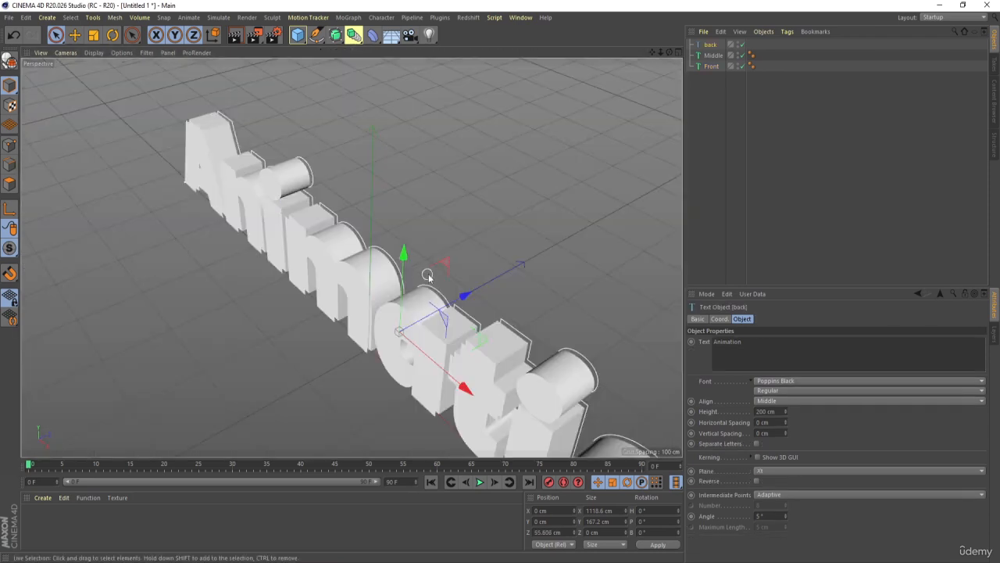
- Frame the whole title from the front, add a camera and look through it
{"action": "left_click", "coordinate": [813, 161]}
{"action": "scroll", "coordinate": [297, 304], "scroll_direction": "down", "scroll_amount": 3}
{"action": "left_click_drag", "start_coordinate": [307, 305], "coordinate": [406, 265], "text": "alt"}
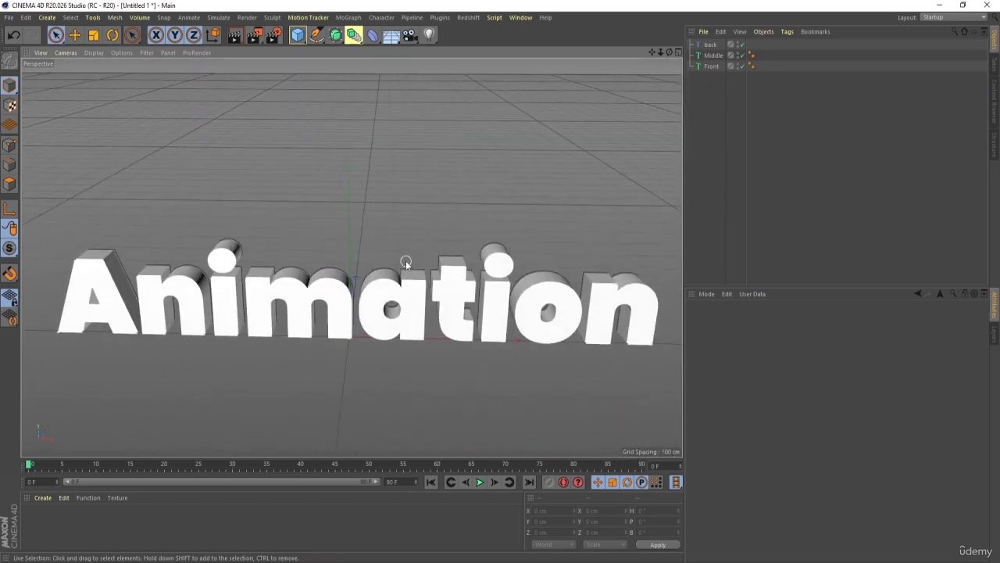
{"action": "left_click", "coordinate": [410, 36]}
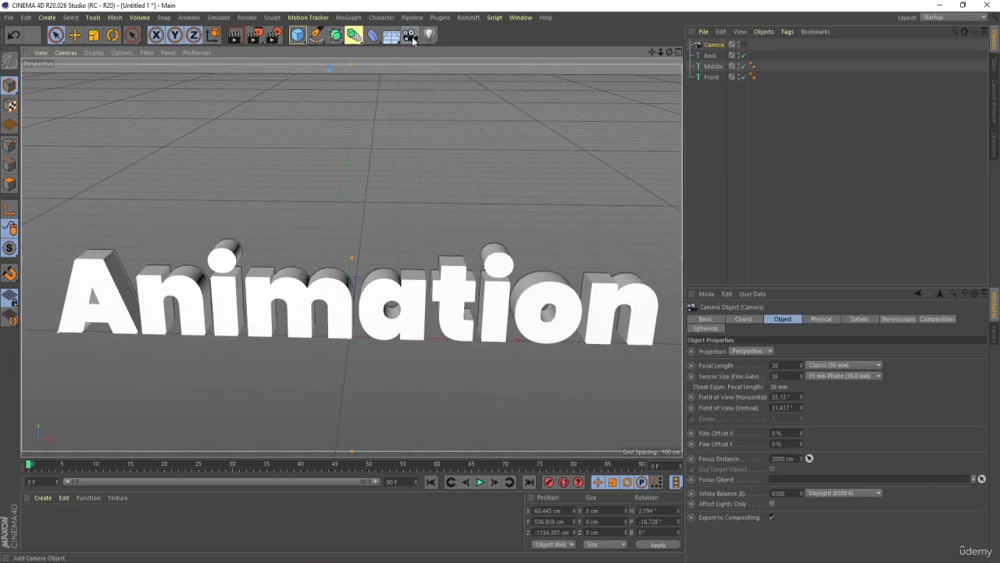
{"action": "left_click", "coordinate": [741, 45]}
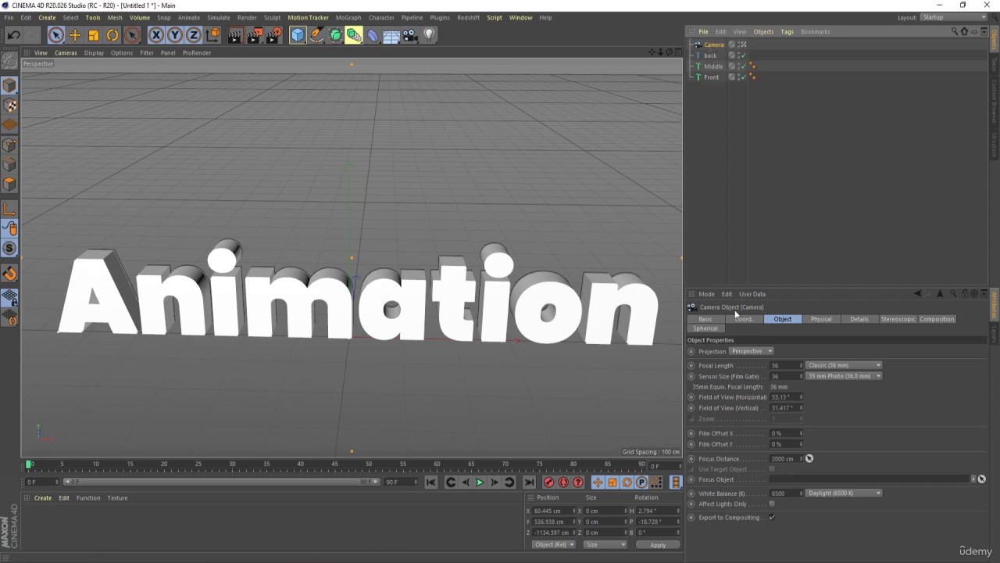
- Reset the camera's X, Y and Z position to 0 cm and its heading and pitch to 0°
{"action": "left_click", "coordinate": [742, 318]}
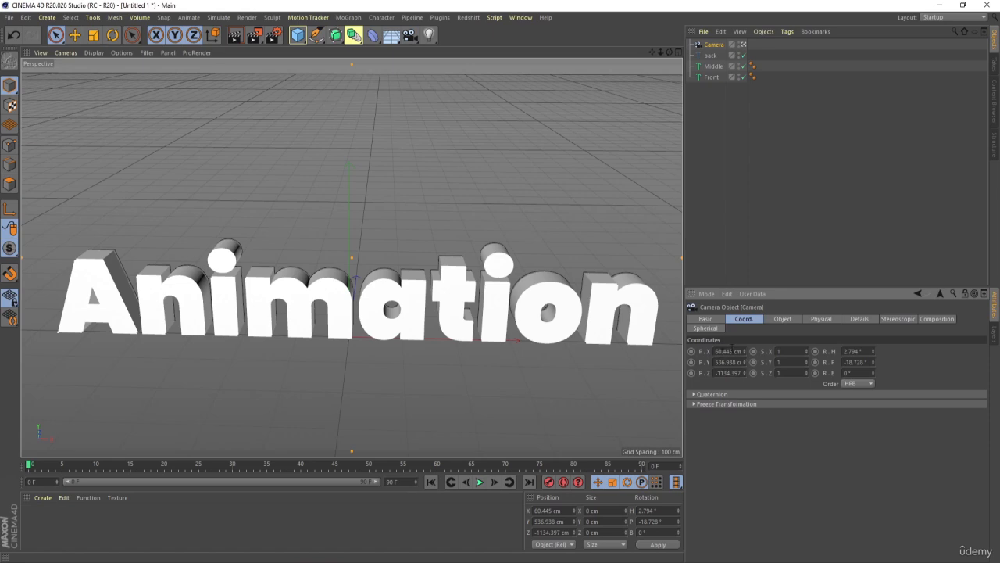
{"action": "left_click", "coordinate": [728, 351]}
{"action": "type", "text": "0"}
{"action": "key", "text": "Return"}
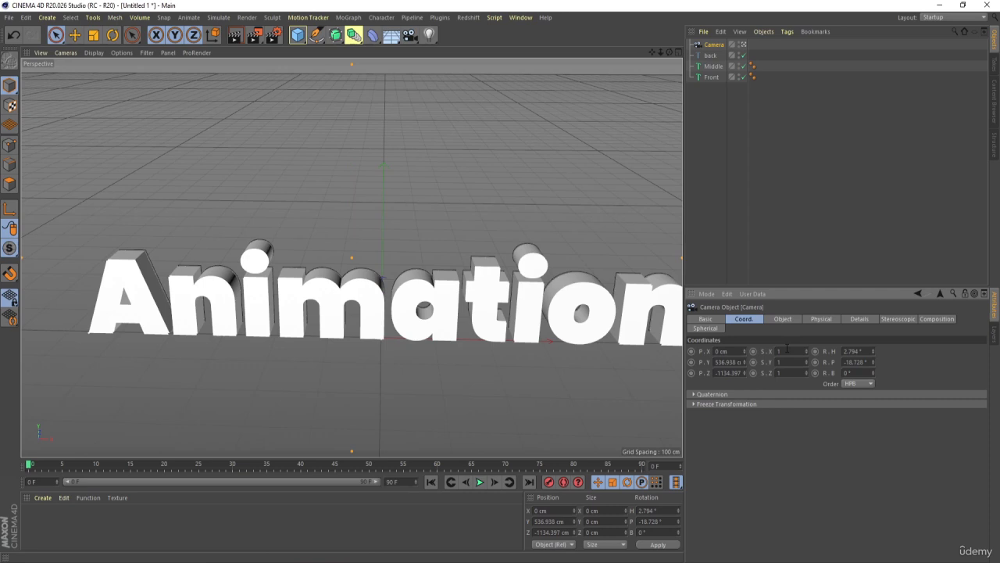
{"action": "right_click", "coordinate": [745, 362]}
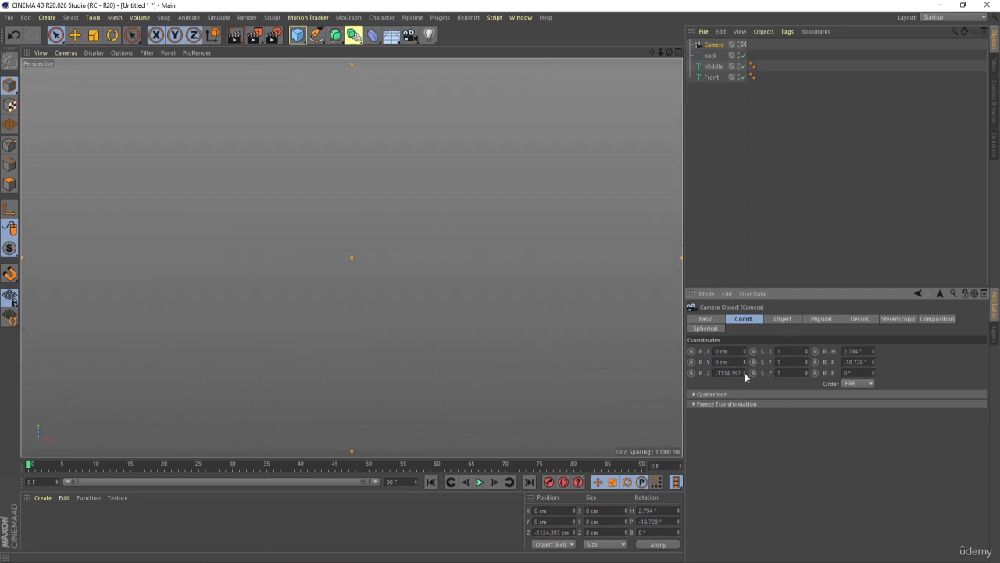
{"action": "right_click", "coordinate": [745, 373]}
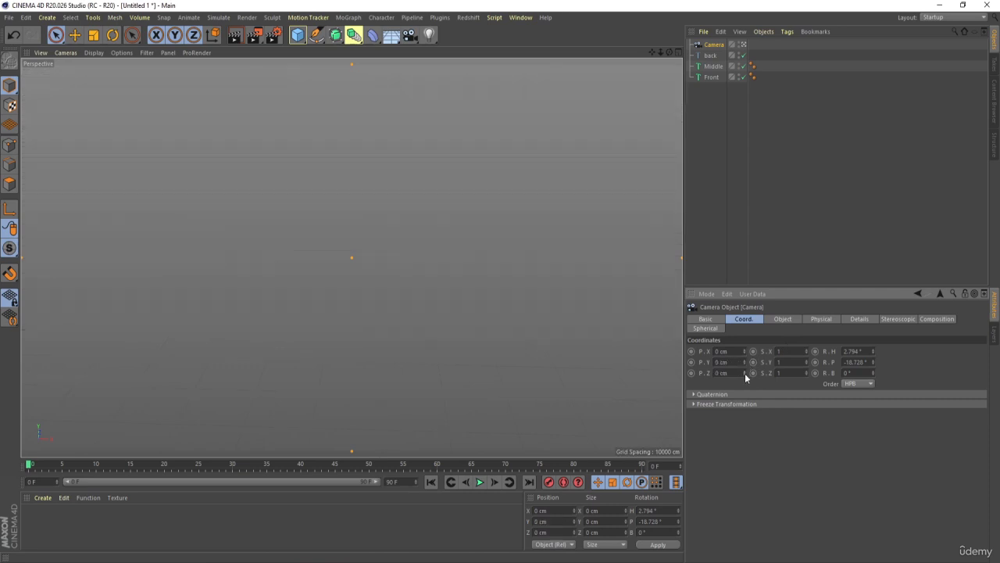
{"action": "right_click", "coordinate": [872, 362]}
{"action": "right_click", "coordinate": [874, 350]}
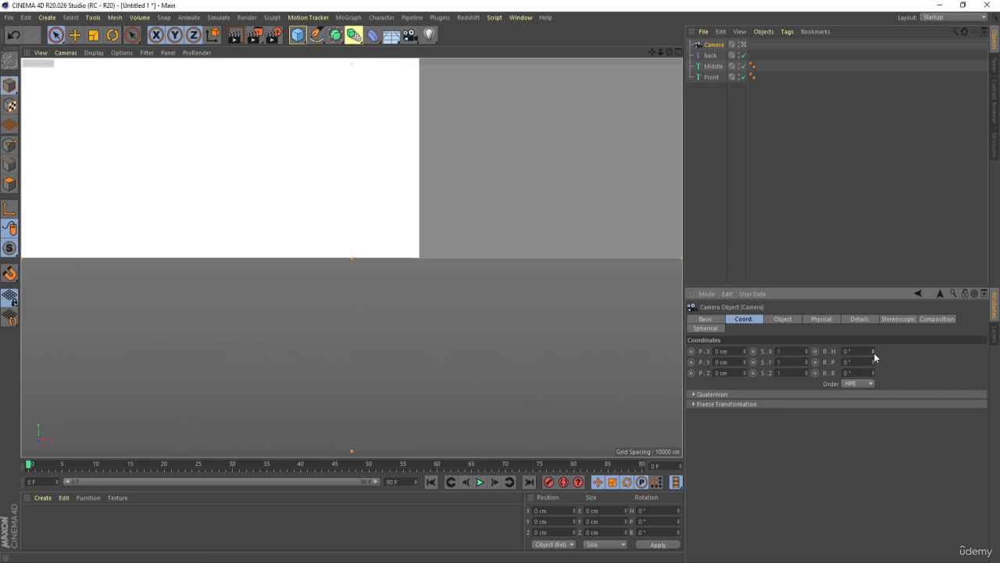
- In the Right view, pull the camera back along Z to about -1092 cm in front of the text
{"action": "left_click", "coordinate": [724, 167]}
{"action": "left_click", "coordinate": [712, 46]}
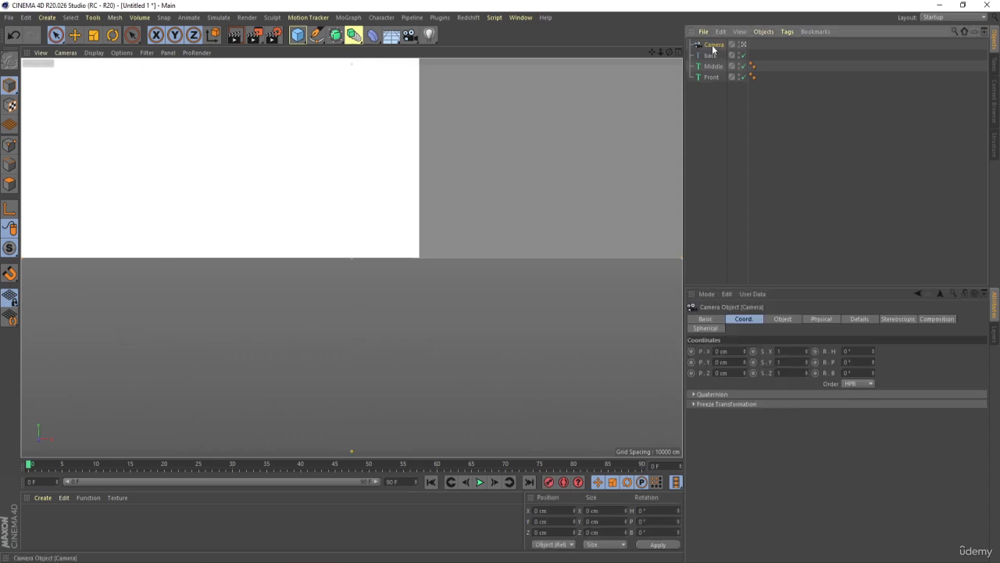
{"action": "middle_click", "coordinate": [379, 241]}
{"action": "middle_click", "coordinate": [201, 319]}
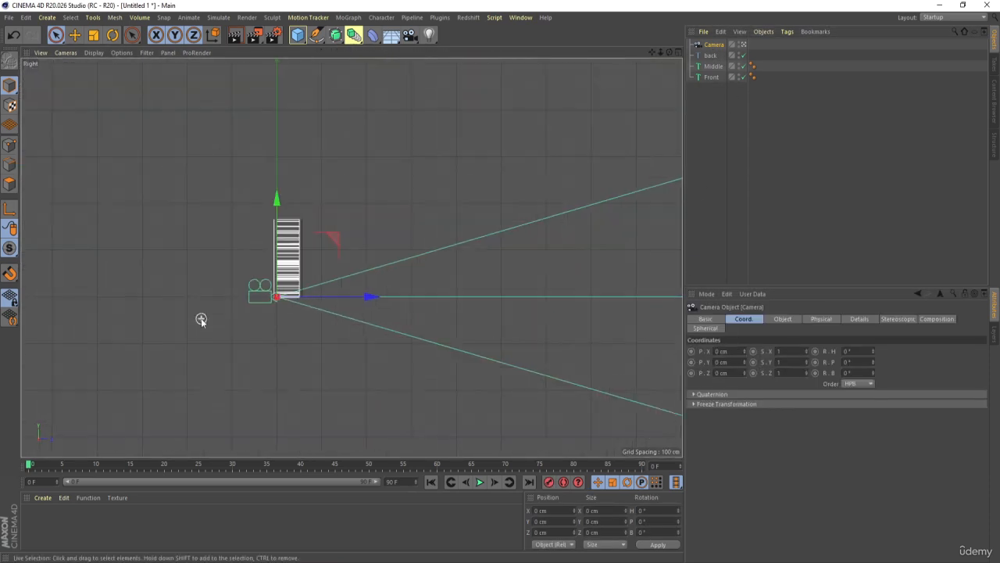
{"action": "scroll", "coordinate": [201, 318], "scroll_direction": "down", "scroll_amount": 5}
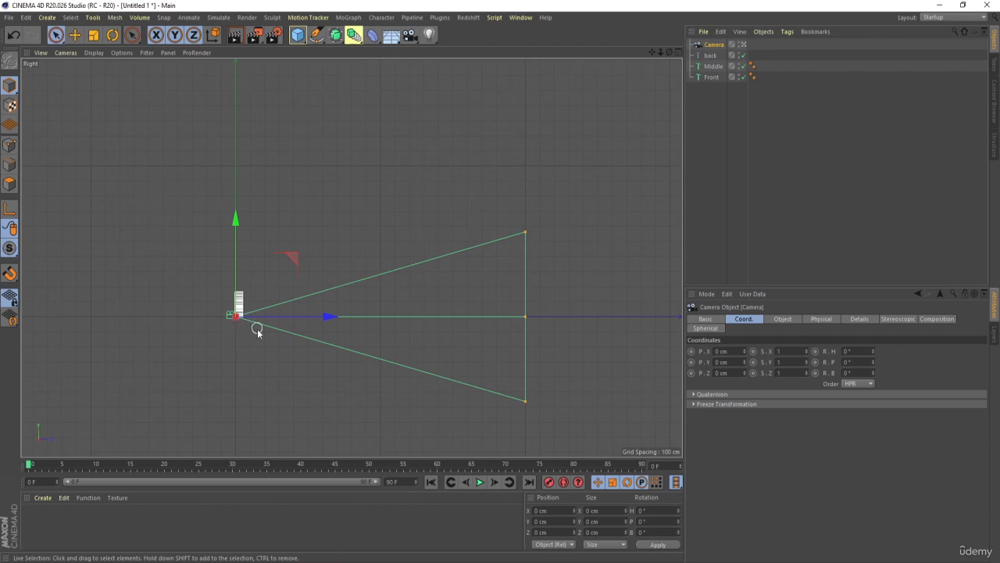
{"action": "middle_click_drag", "start_coordinate": [258, 332], "coordinate": [380, 348], "text": "alt"}
{"action": "left_click_drag", "start_coordinate": [458, 329], "coordinate": [296, 328]}
{"action": "middle_click", "coordinate": [300, 328]}
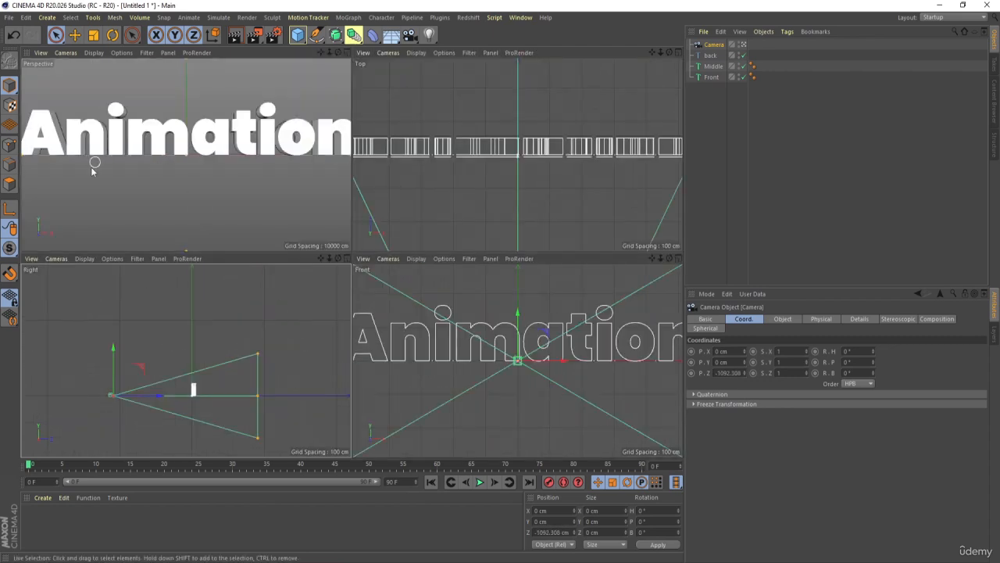
- Raise the camera to about 79 cm on Y, move it back to about -1310 cm on Z, and test-render the framing
{"action": "left_click_drag", "start_coordinate": [111, 353], "coordinate": [110, 344]}
{"action": "left_click_drag", "start_coordinate": [163, 395], "coordinate": [140, 391]}
{"action": "middle_click", "coordinate": [173, 187]}
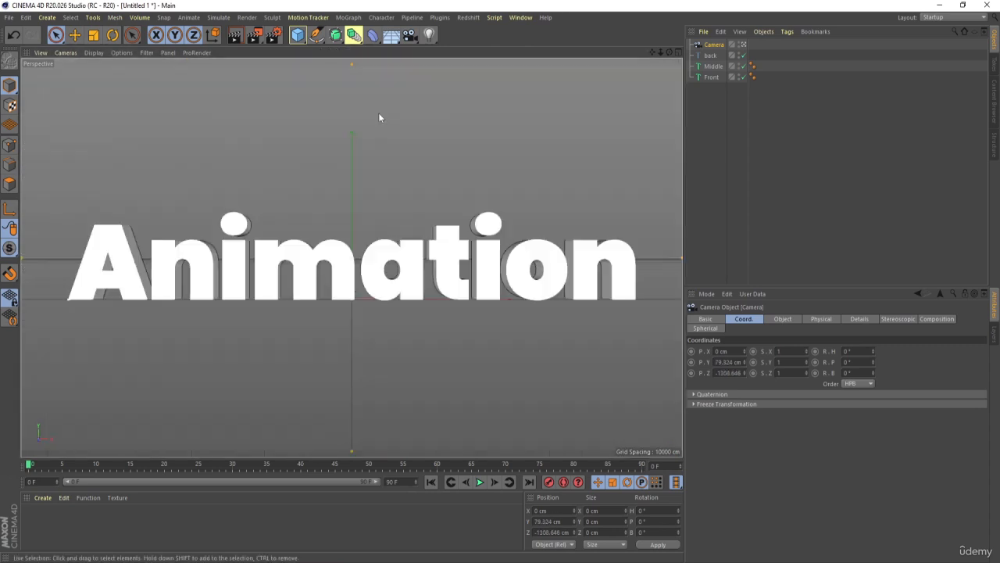
{"action": "key", "text": "ctrl+r"}
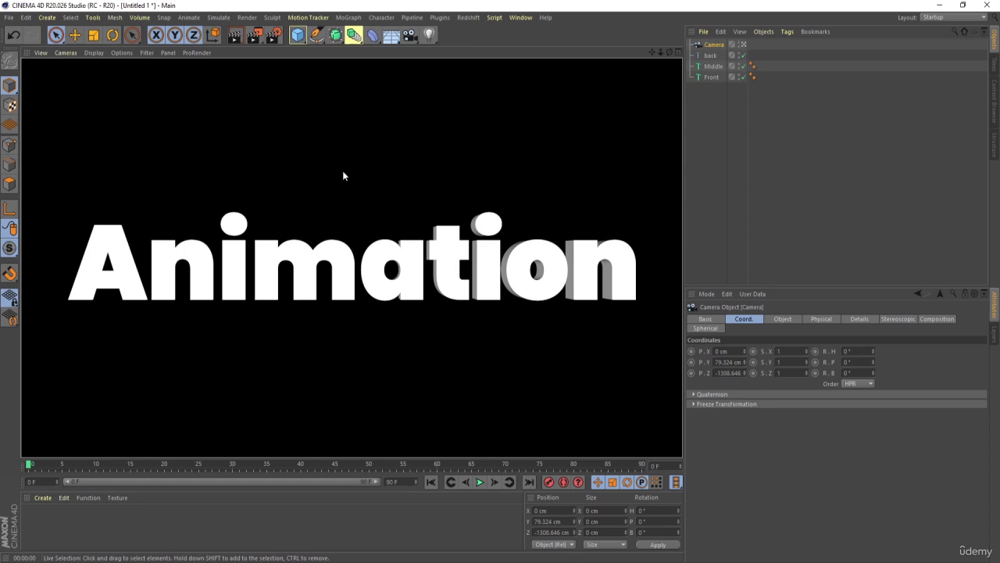
{"action": "left_click", "coordinate": [829, 142]}
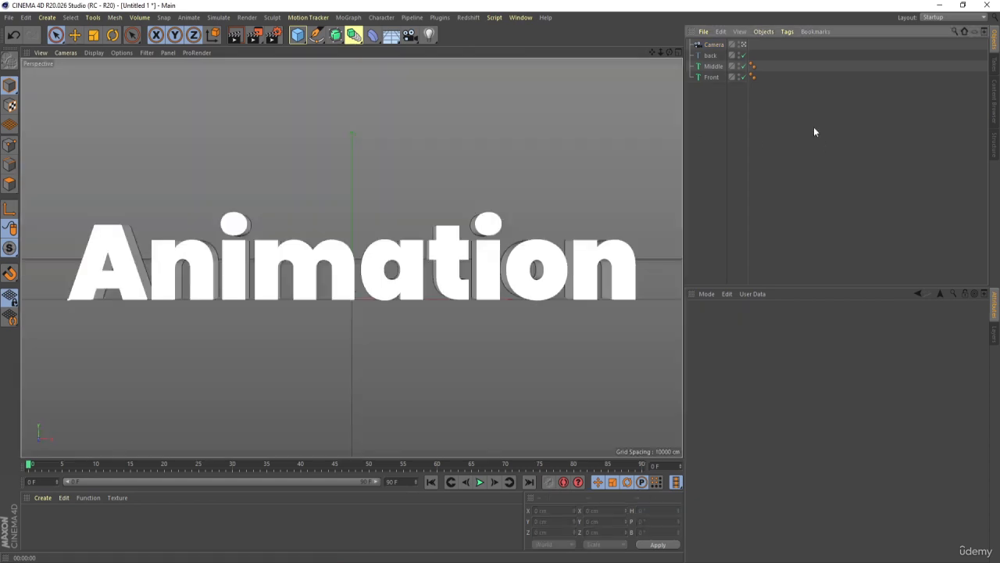
- Set the camera's focal length to 50 mm
{"action": "left_click", "coordinate": [712, 45]}
{"action": "left_click", "coordinate": [782, 319]}
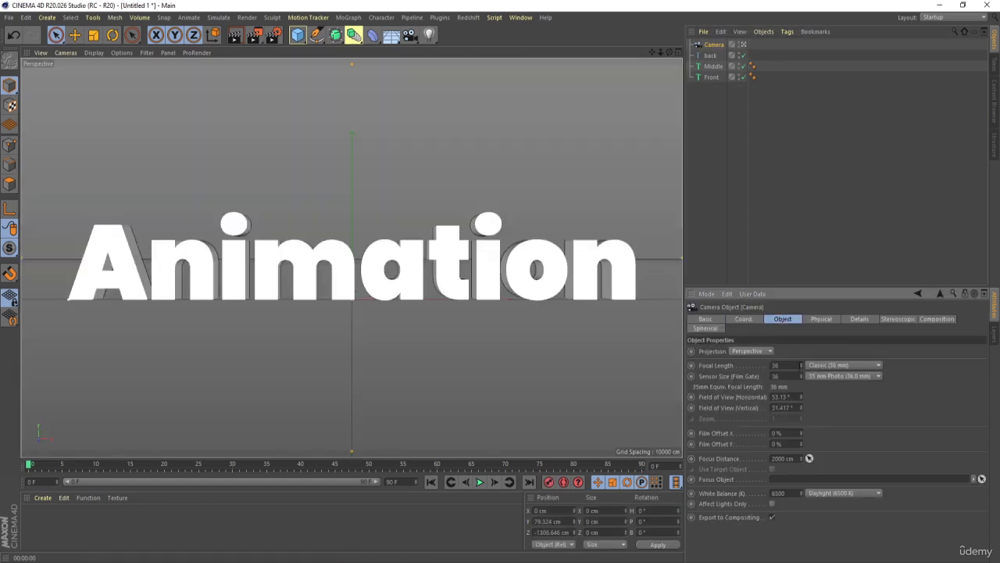
{"action": "left_click", "coordinate": [785, 365]}
{"action": "type", "text": "50"}
{"action": "key", "text": "Return"}
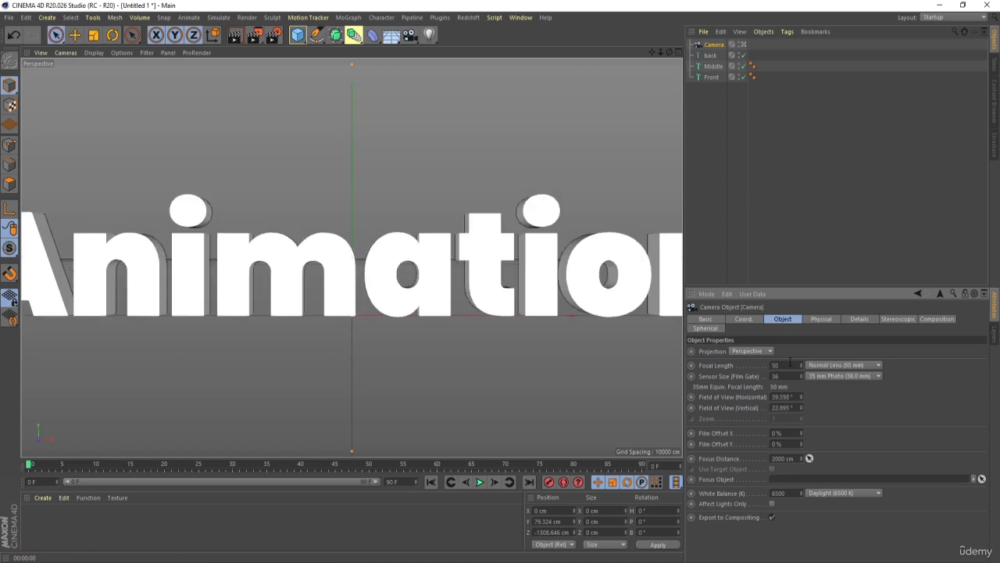
- Pull the camera back along Z to about -1755 cm so the full title fits its frame
{"action": "middle_click", "coordinate": [343, 318]}
{"action": "middle_click", "coordinate": [235, 351]}
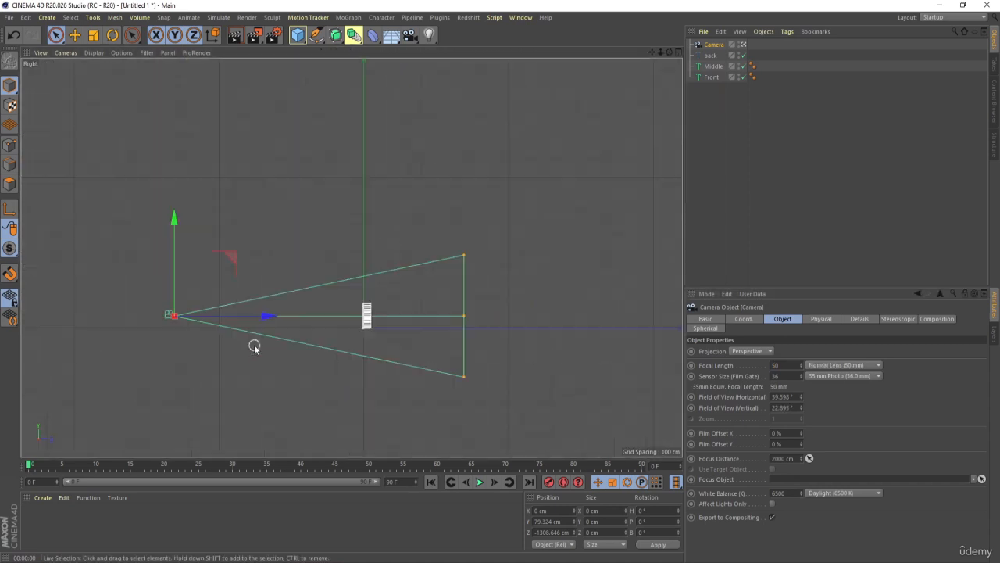
{"action": "left_click_drag", "start_coordinate": [277, 319], "coordinate": [212, 318]}
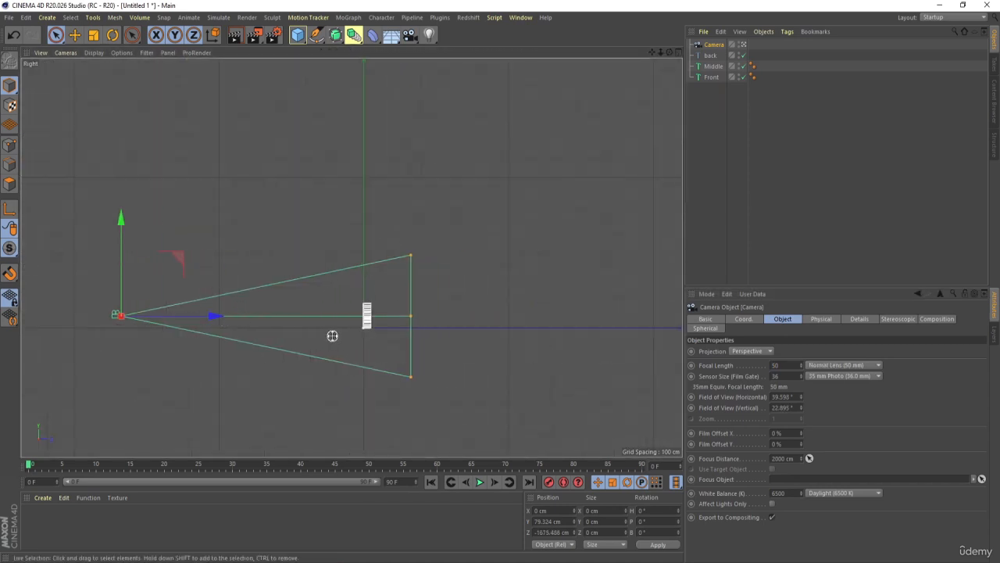
{"action": "middle_click", "coordinate": [332, 336]}
{"action": "left_click_drag", "start_coordinate": [117, 390], "coordinate": [111, 390]}
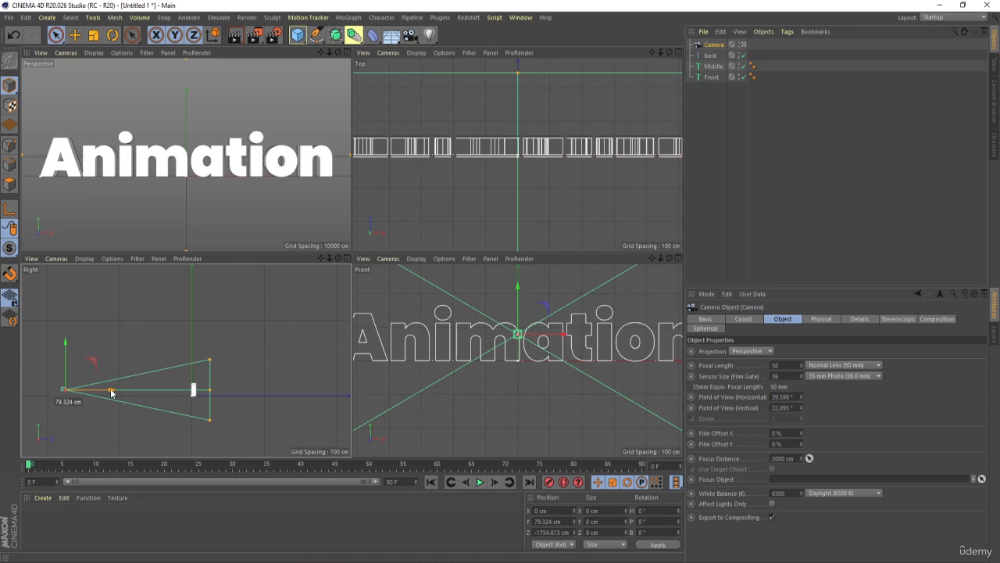
{"action": "middle_click", "coordinate": [226, 191]}
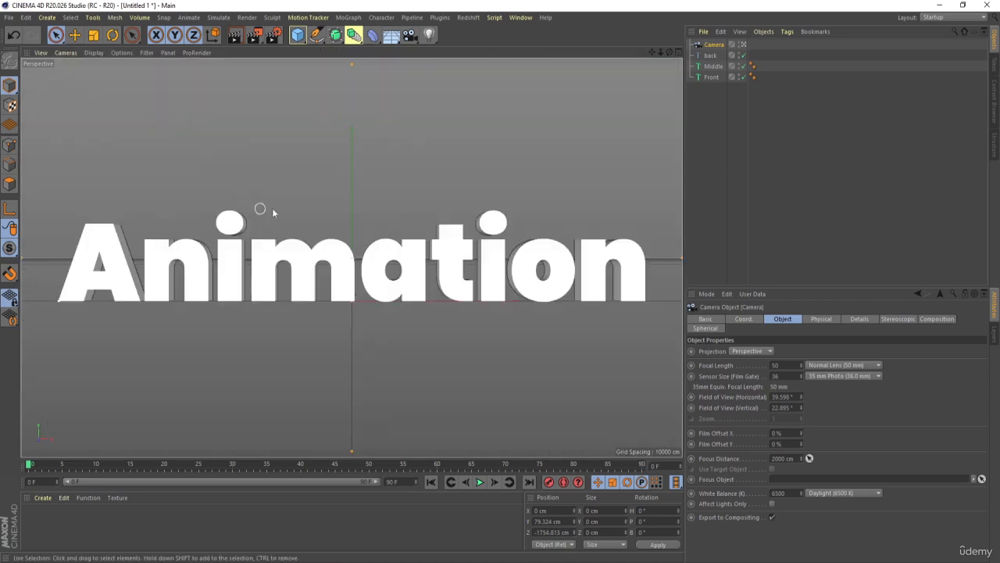
- Add a Protection tag to the camera to lock its position
{"action": "left_click", "coordinate": [719, 156]}
{"action": "left_click", "coordinate": [712, 46]}
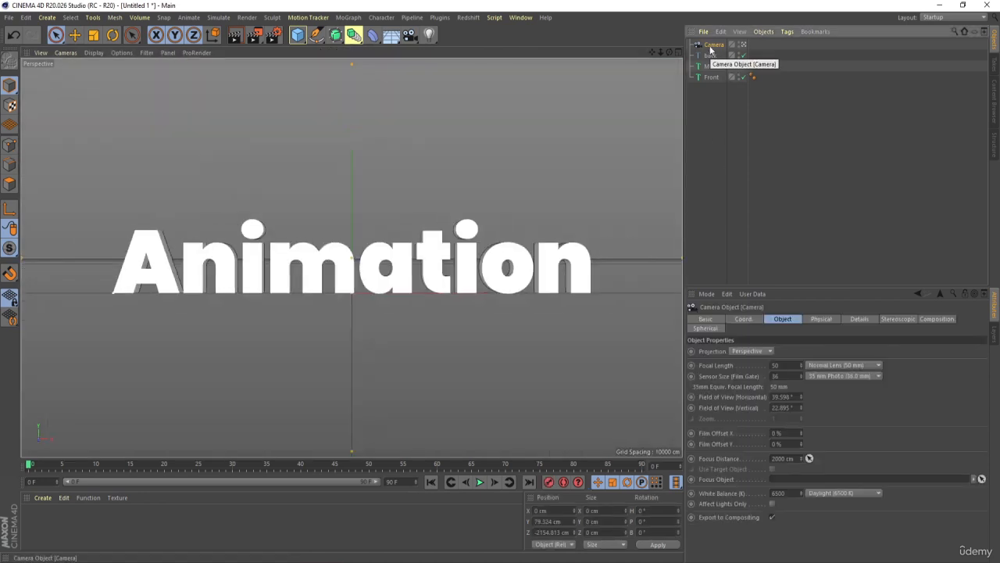
{"action": "scroll", "coordinate": [303, 282], "scroll_direction": "up", "scroll_amount": 2}
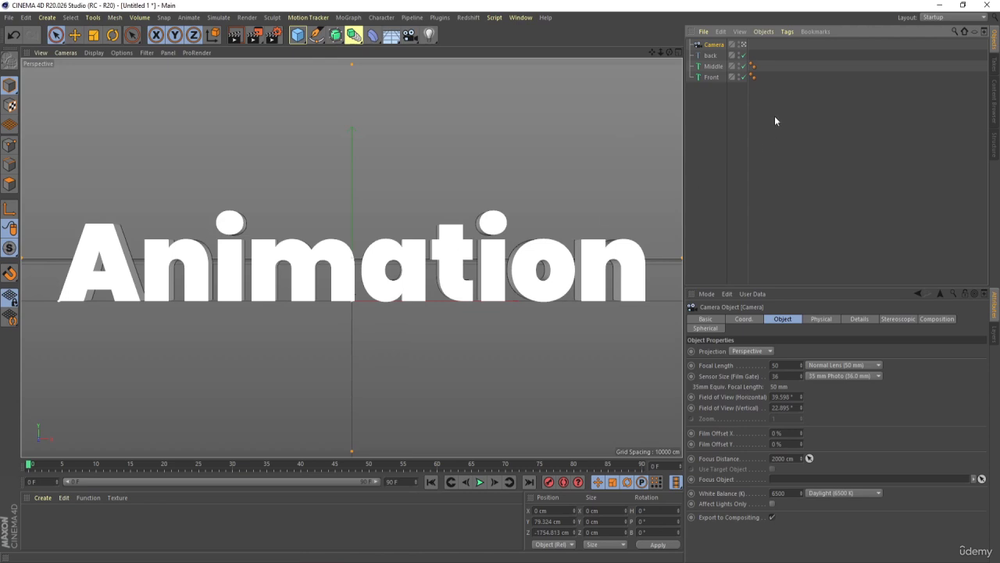
{"action": "right_click", "coordinate": [723, 44]}
{"action": "mouse_move", "coordinate": [726, 49]}
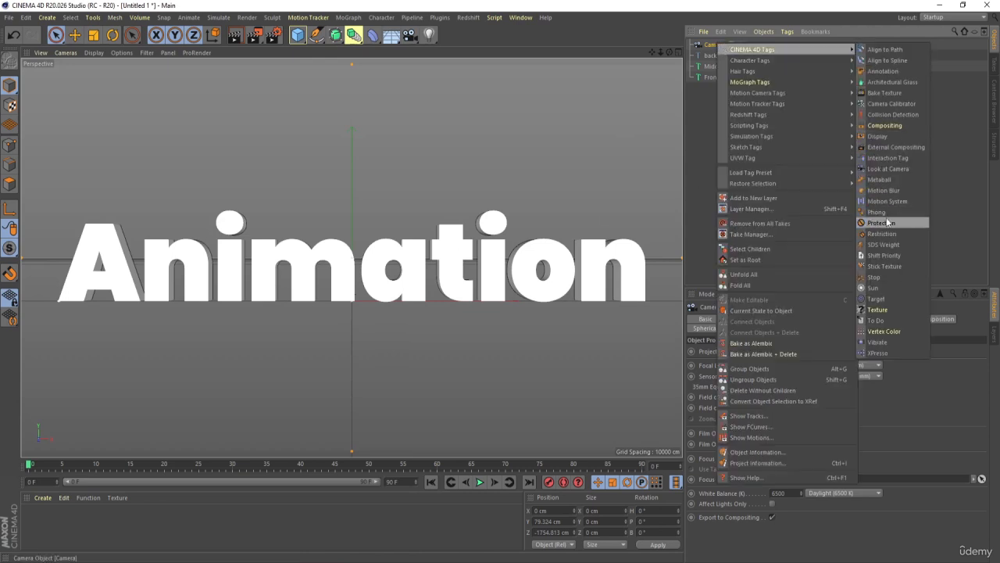
{"action": "left_click", "coordinate": [888, 223]}
{"action": "left_click", "coordinate": [813, 163]}
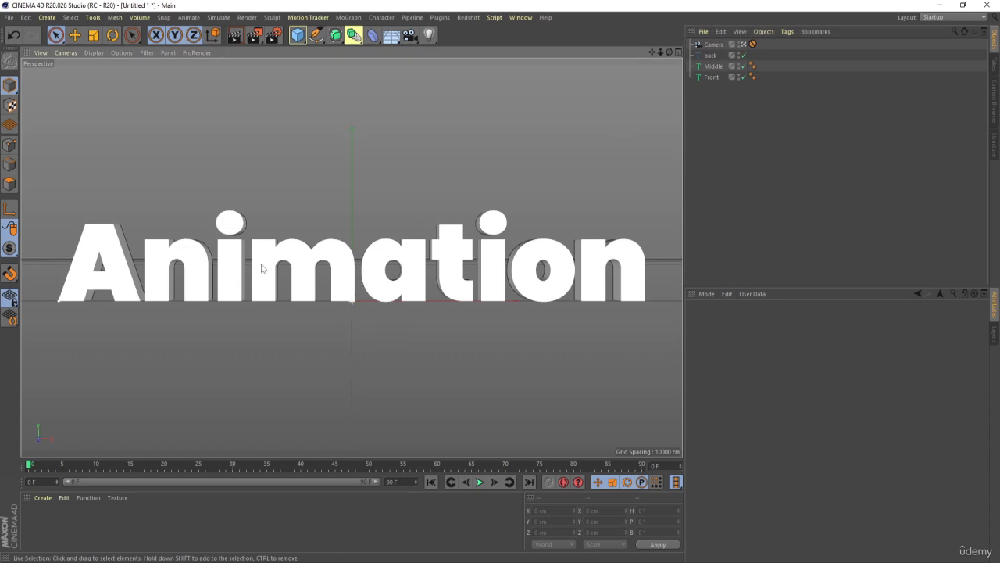
- Leave the camera view and inspect the title and camera frame from the free perspective view
{"action": "left_click", "coordinate": [714, 46]}
{"action": "left_click", "coordinate": [744, 45]}
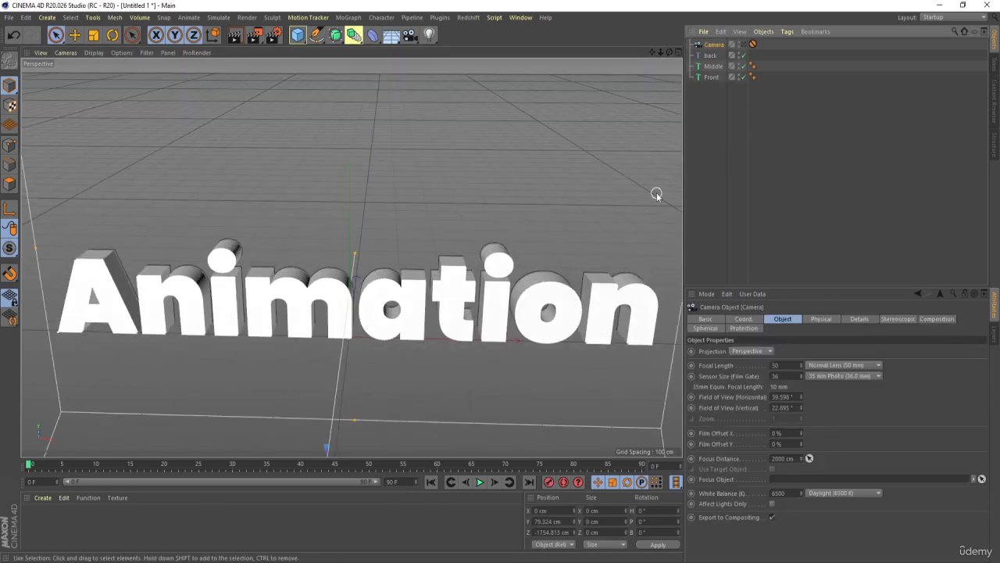
{"action": "scroll", "coordinate": [465, 350], "scroll_direction": "down", "scroll_amount": 6}
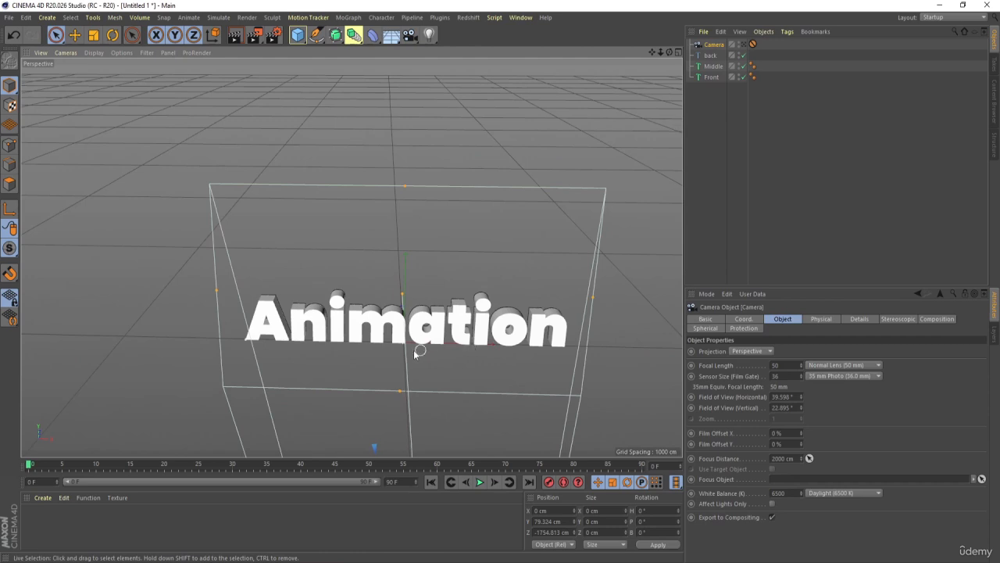
{"action": "scroll", "coordinate": [390, 351], "scroll_direction": "up", "scroll_amount": 3}
{"action": "scroll", "coordinate": [391, 351], "scroll_direction": "up", "scroll_amount": 4}
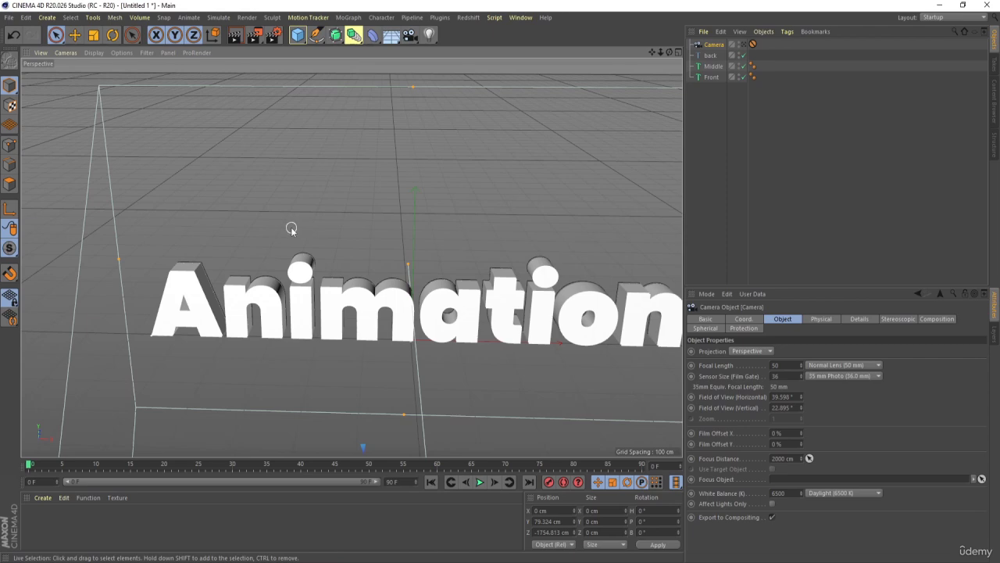
- Add a plane primitive and rotate it to a pitch of 90° so it stands upright
{"action": "left_click", "coordinate": [753, 44]}
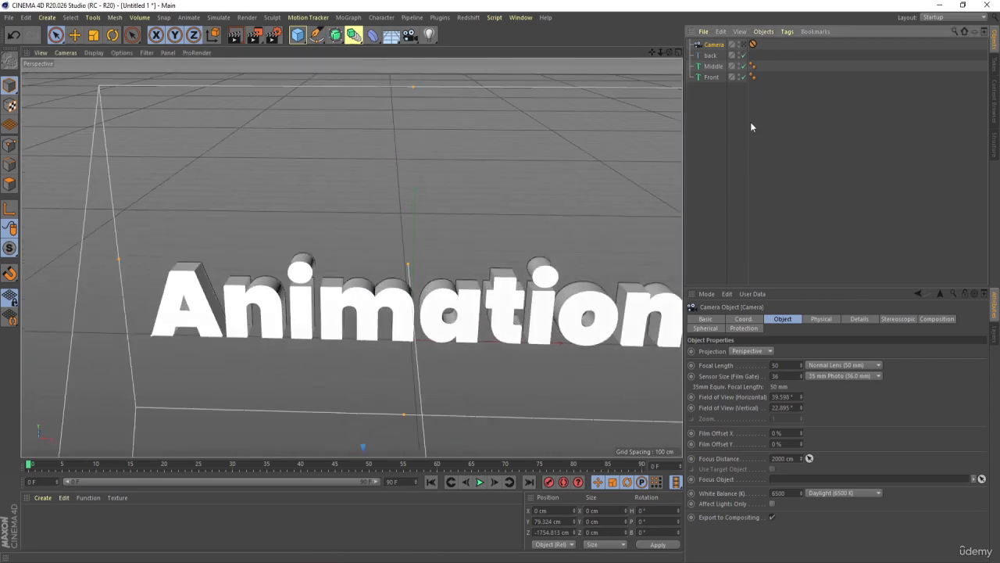
{"action": "left_click", "coordinate": [750, 121]}
{"action": "left_click", "coordinate": [297, 34]}
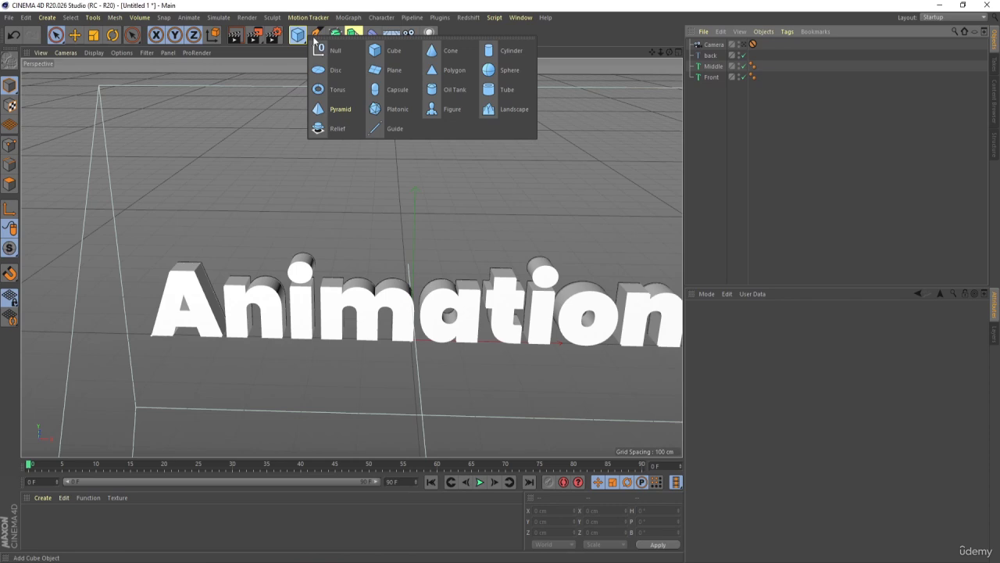
{"action": "left_click", "coordinate": [384, 73]}
{"action": "key", "text": "r"}
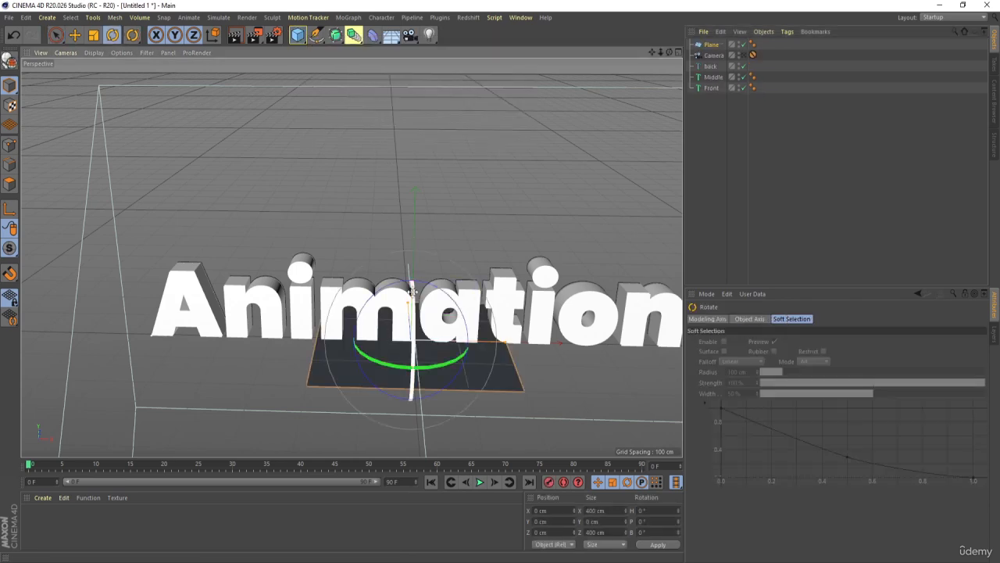
{"action": "left_click_drag", "start_coordinate": [411, 290], "coordinate": [418, 413]}
- Move the upright plane behind the title to about 250 cm on Z, level with the far end of the camera frustum
{"action": "middle_click", "coordinate": [418, 412]}
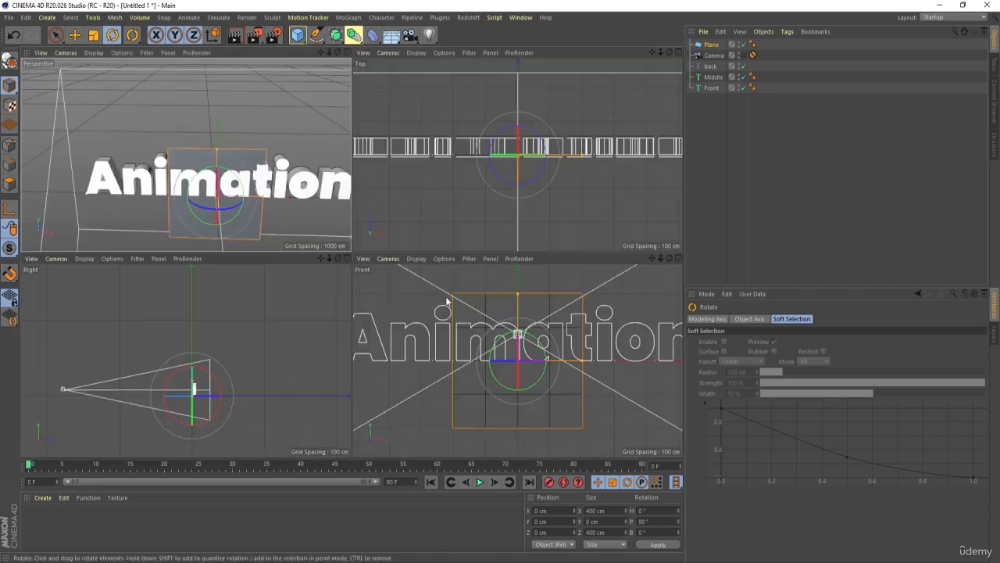
{"action": "middle_click", "coordinate": [492, 210]}
{"action": "scroll", "coordinate": [413, 268], "scroll_direction": "down", "scroll_amount": 4}
{"action": "key", "text": "e"}
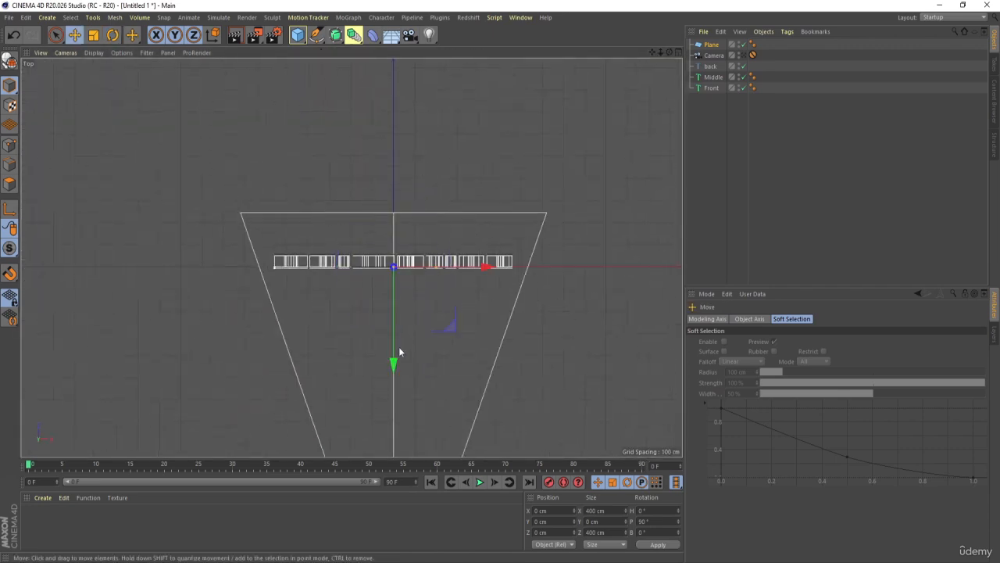
{"action": "left_click_drag", "start_coordinate": [397, 358], "coordinate": [393, 303]}
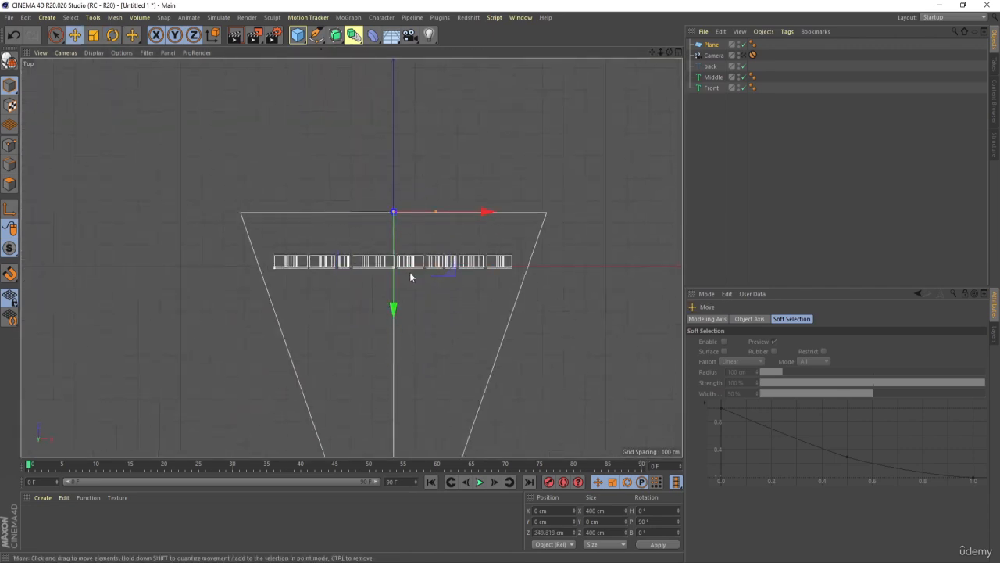
- Enlarge the backdrop plane to about 3004 cm wide and 1810 cm high so it exceeds the camera frame
{"action": "left_click_drag", "start_coordinate": [542, 211], "coordinate": [688, 205]}
{"action": "middle_click", "coordinate": [250, 357]}
{"action": "middle_click", "coordinate": [249, 353]}
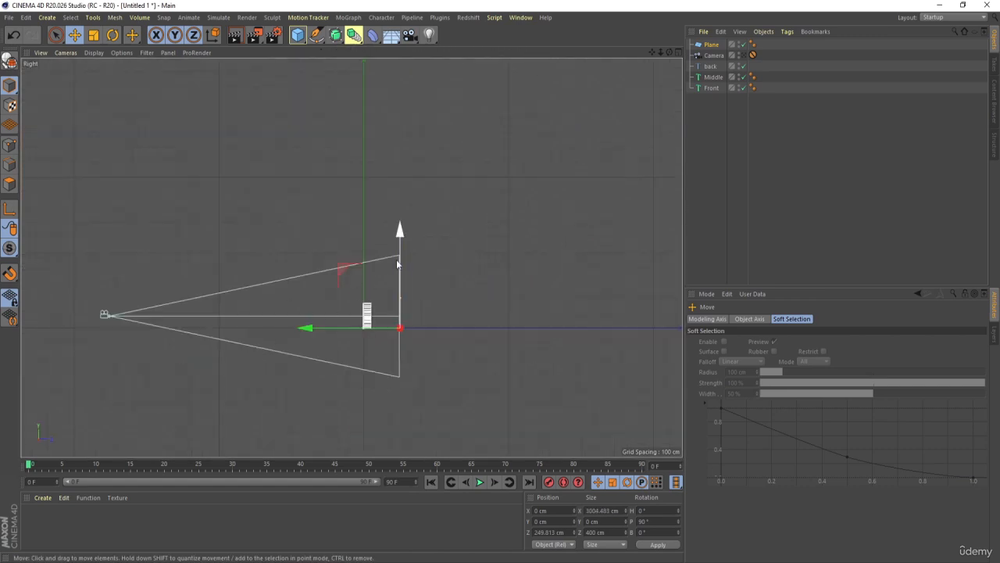
{"action": "left_click_drag", "start_coordinate": [400, 297], "coordinate": [400, 269]}
{"action": "left_click_drag", "start_coordinate": [401, 204], "coordinate": [401, 190]}
{"action": "middle_click", "coordinate": [420, 278]}
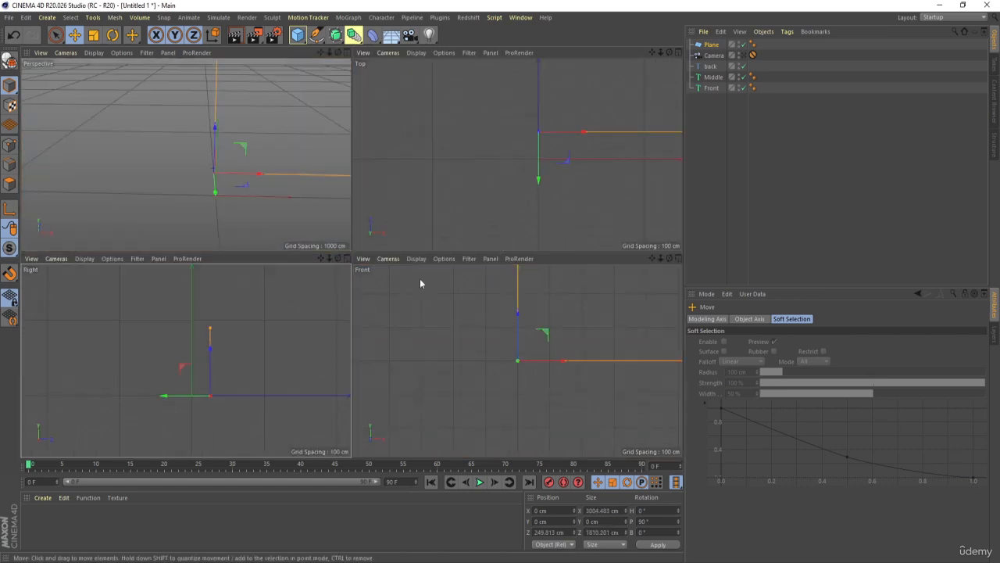
- Look through the camera and render a preview of the title against the backdrop plane
{"action": "middle_click", "coordinate": [262, 181]}
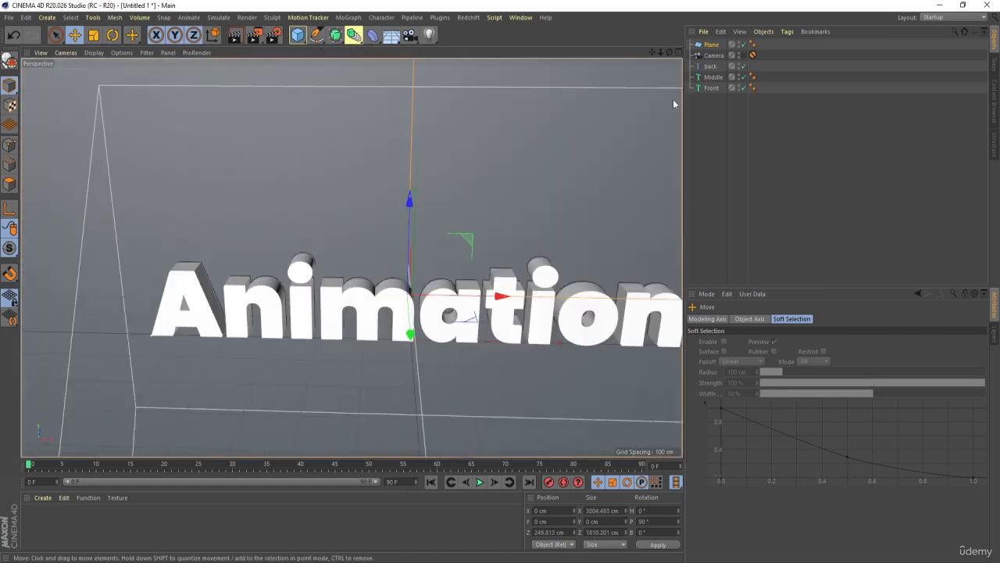
{"action": "left_click", "coordinate": [752, 55]}
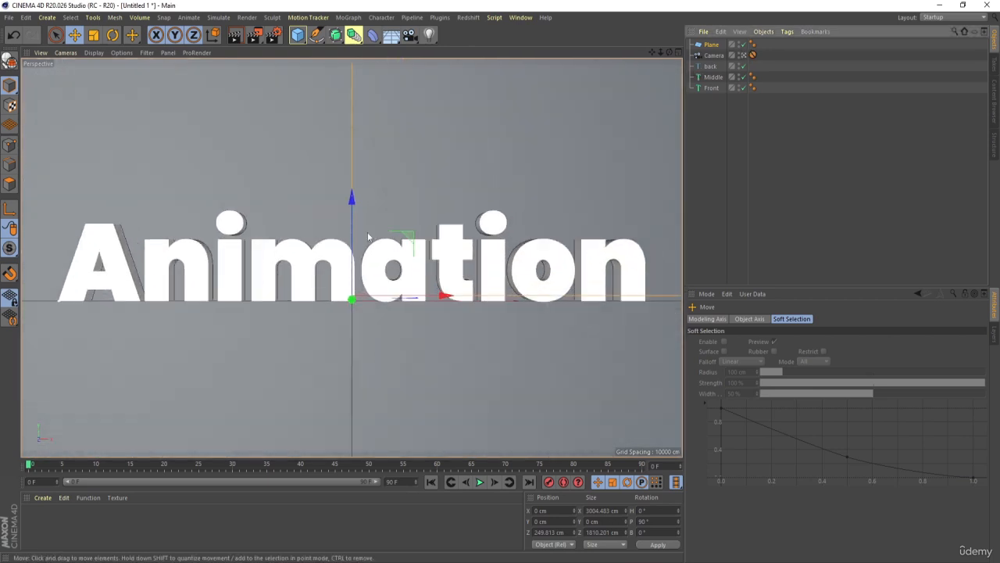
{"action": "key", "text": "ctrl+r"}
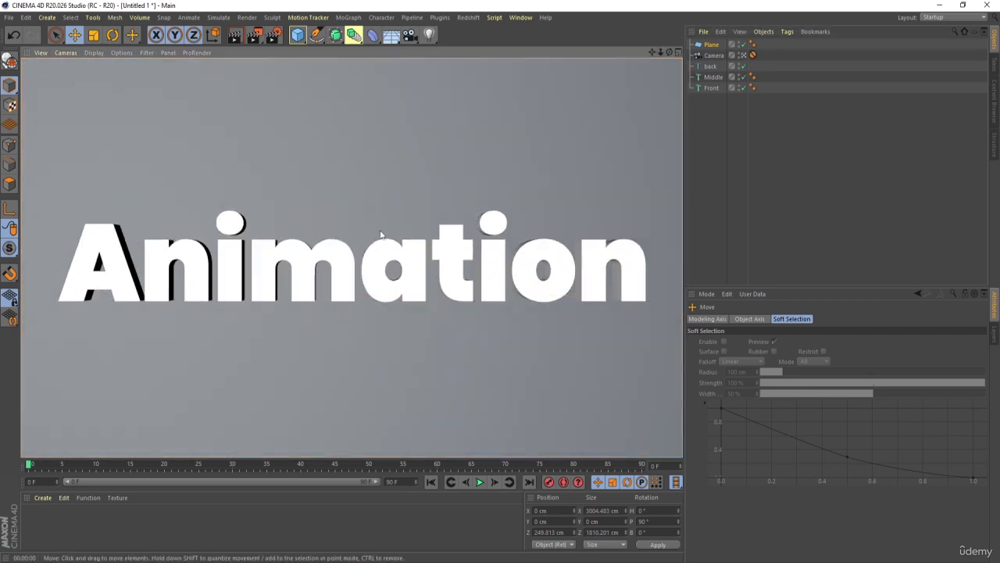
{"action": "left_click", "coordinate": [795, 176]}
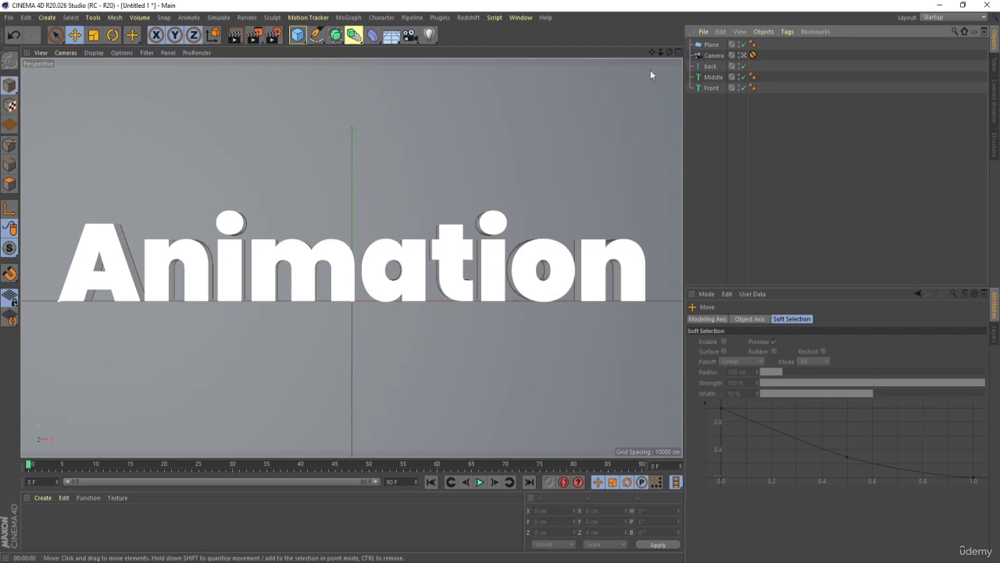
- Leave the camera view and disable the Plane, Middle and Front objects, keeping only the back text spline enabled
{"action": "left_click", "coordinate": [744, 56]}
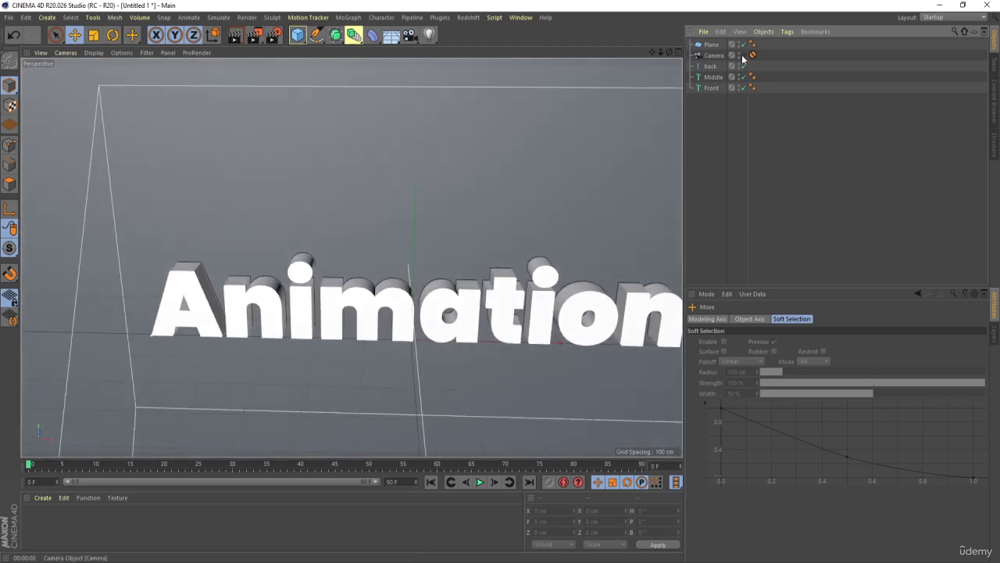
{"action": "left_click", "coordinate": [710, 45]}
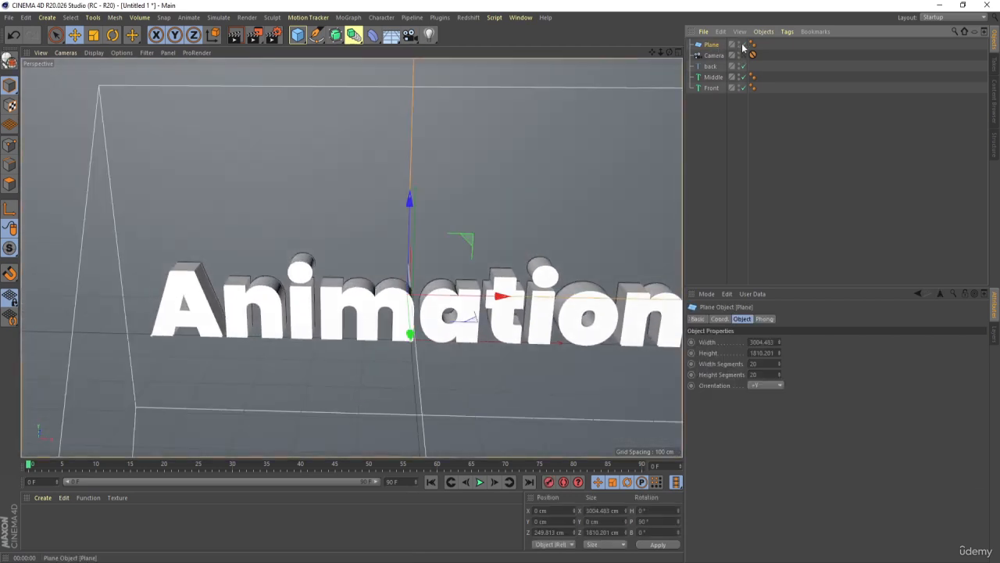
{"action": "left_click", "coordinate": [739, 43]}
{"action": "left_click", "coordinate": [712, 77]}
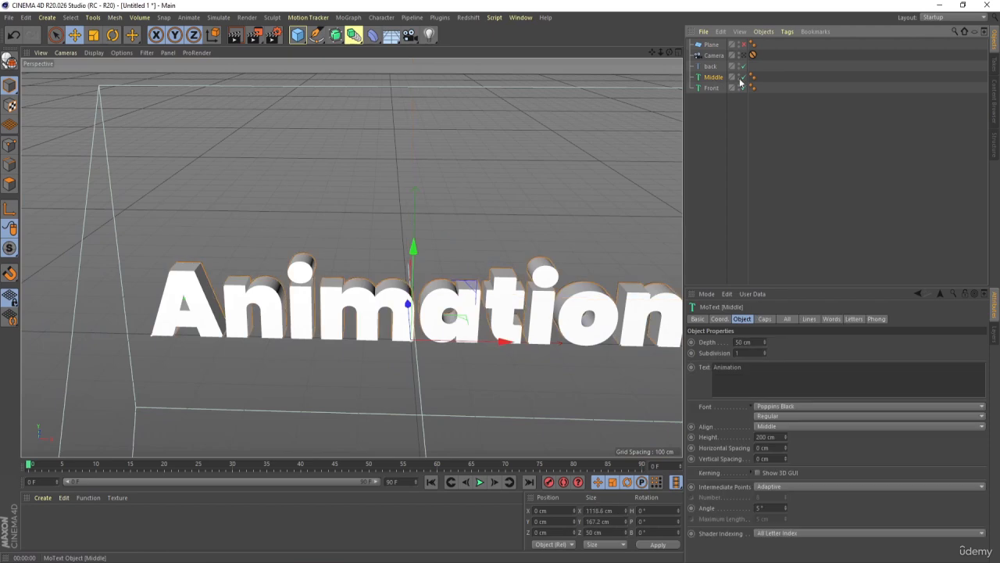
{"action": "left_click", "coordinate": [740, 77]}
{"action": "left_click", "coordinate": [741, 88]}
{"action": "left_click", "coordinate": [228, 303]}
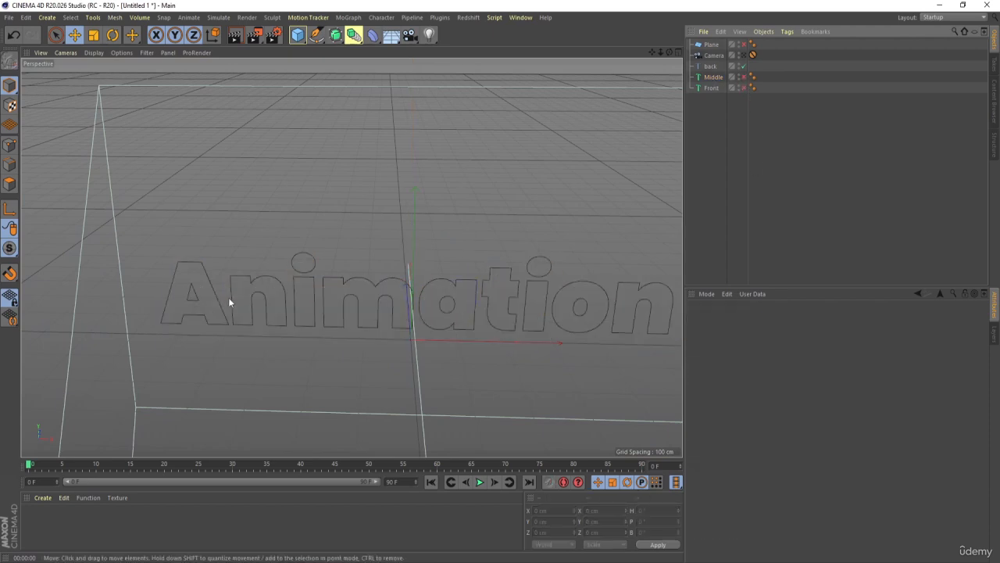
{"action": "left_click", "coordinate": [256, 297]}
{"action": "left_click", "coordinate": [299, 143]}
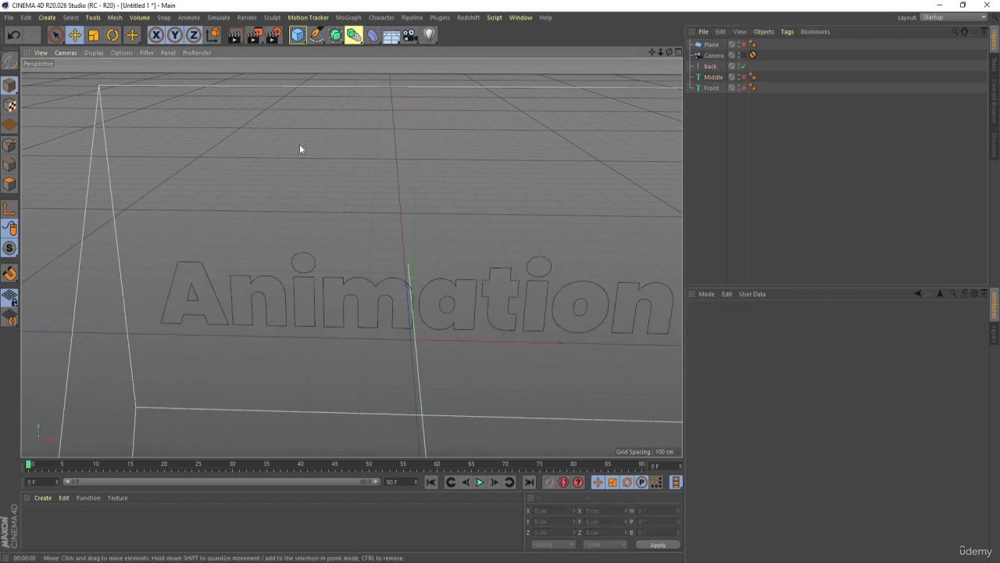
- Add a circle spline and set its radius to 2 cm
{"action": "scroll", "coordinate": [311, 267], "scroll_direction": "up", "scroll_amount": 4}
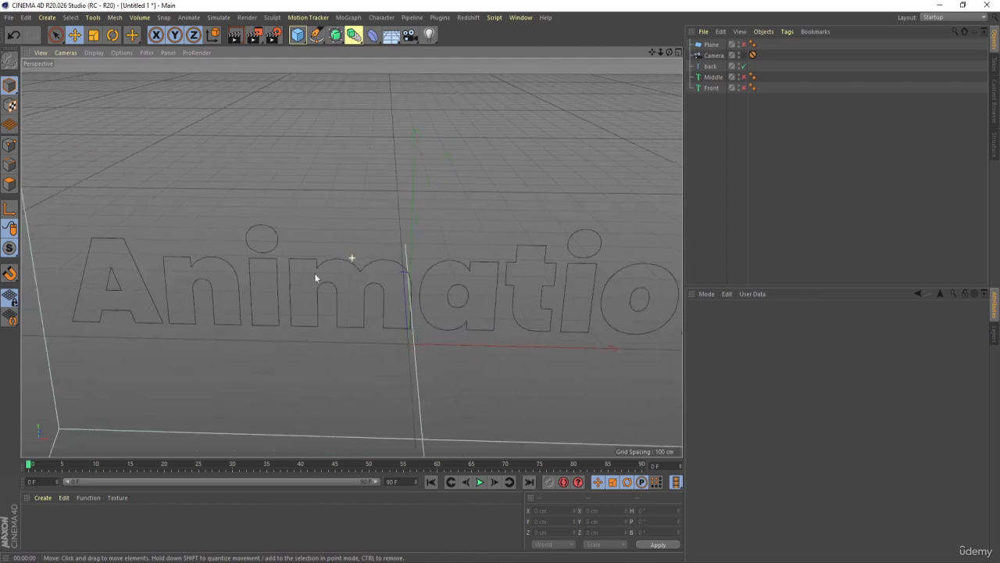
{"action": "left_click", "coordinate": [339, 40]}
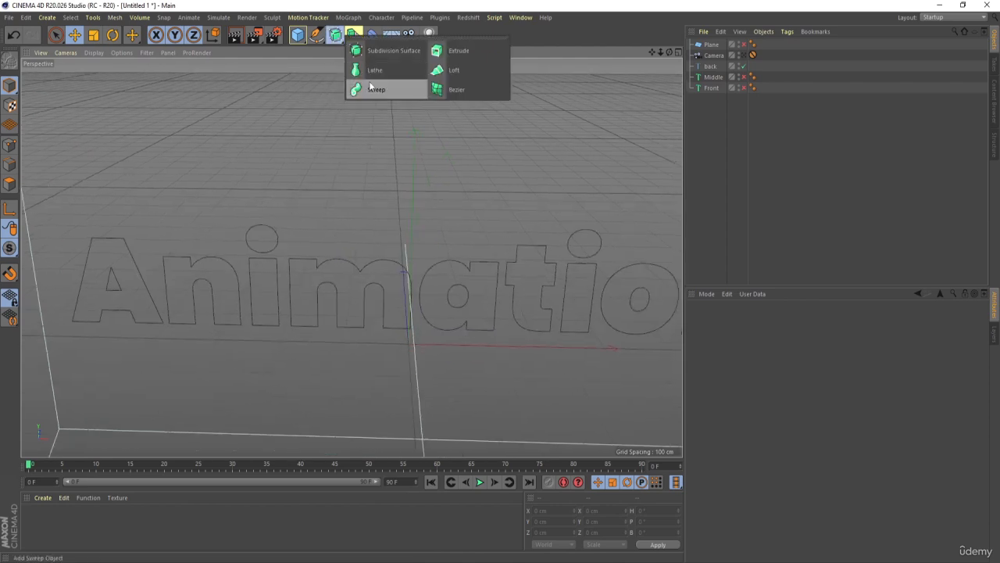
{"action": "left_click", "coordinate": [310, 89]}
{"action": "left_click", "coordinate": [320, 42]}
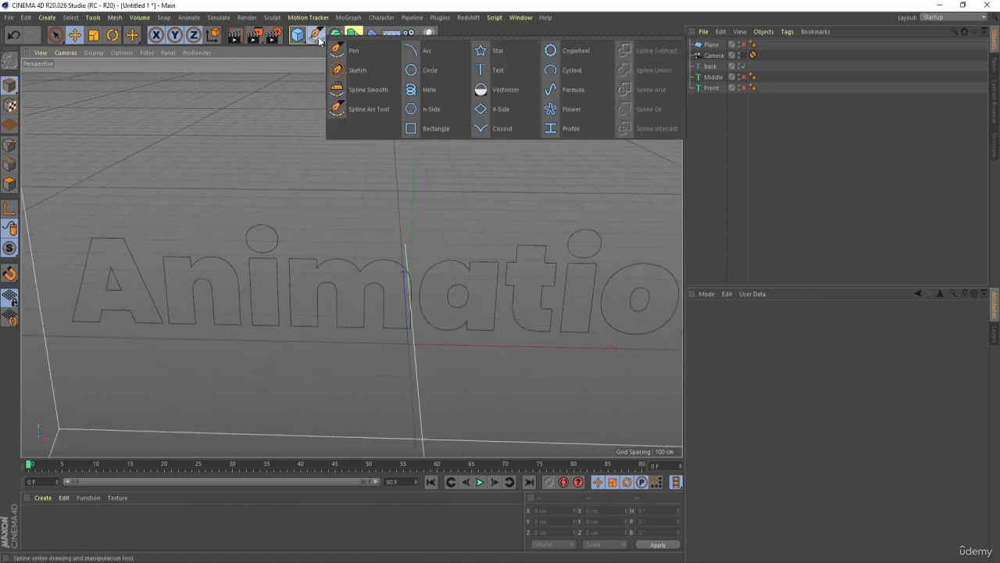
{"action": "left_click", "coordinate": [424, 69]}
{"action": "left_click", "coordinate": [758, 361]}
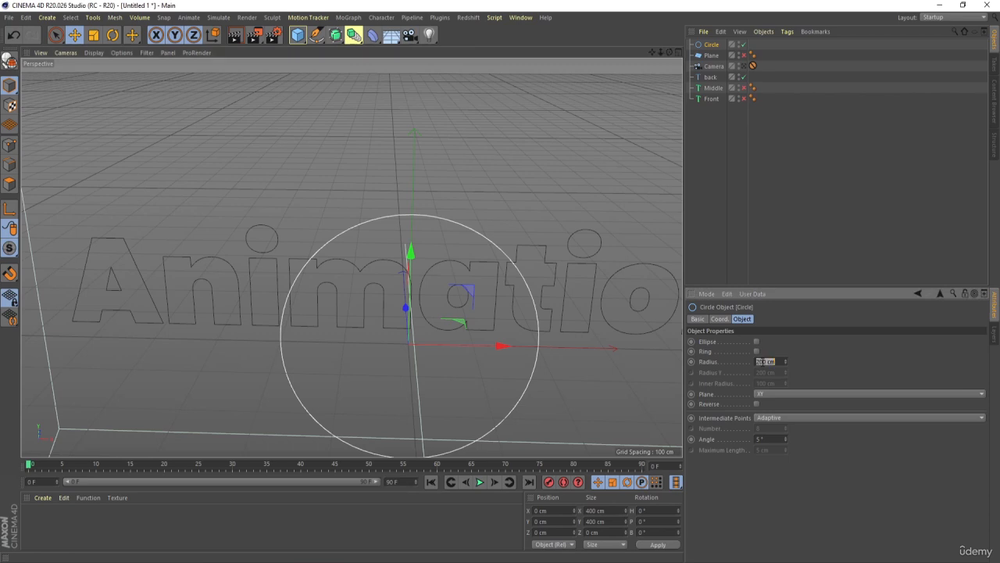
{"action": "type", "text": "10"}
{"action": "key", "text": "Return"}
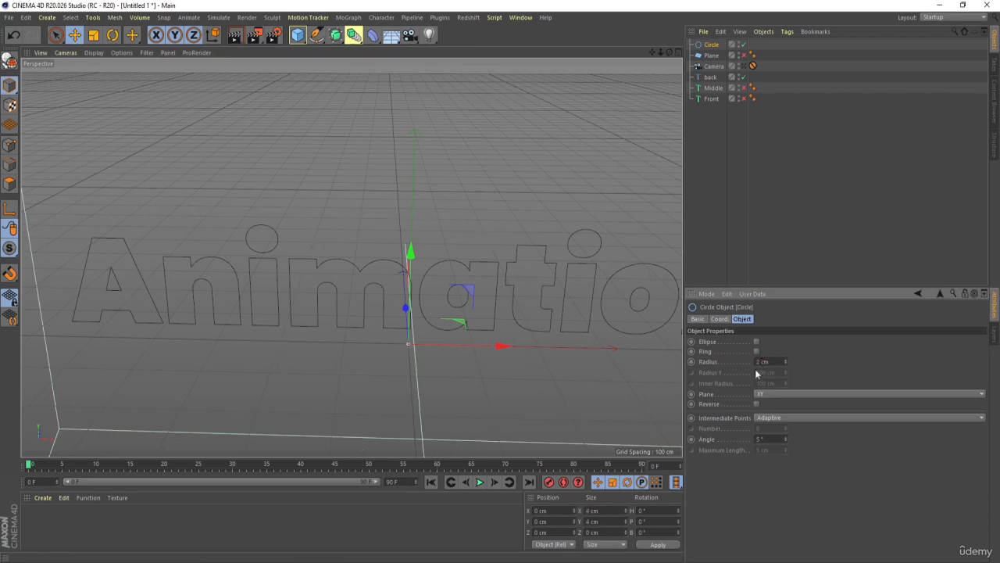
- Add a Sweep generator and nest the Circle and the back text spline under it, with the Circle first as profile
{"action": "left_click", "coordinate": [779, 152]}
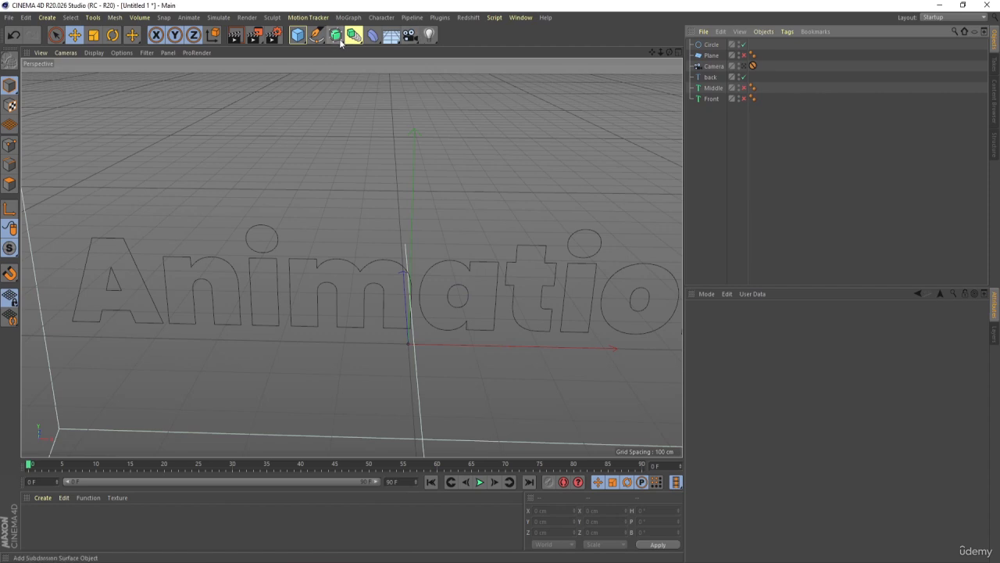
{"action": "left_click", "coordinate": [353, 35]}
{"action": "left_click", "coordinate": [370, 95]}
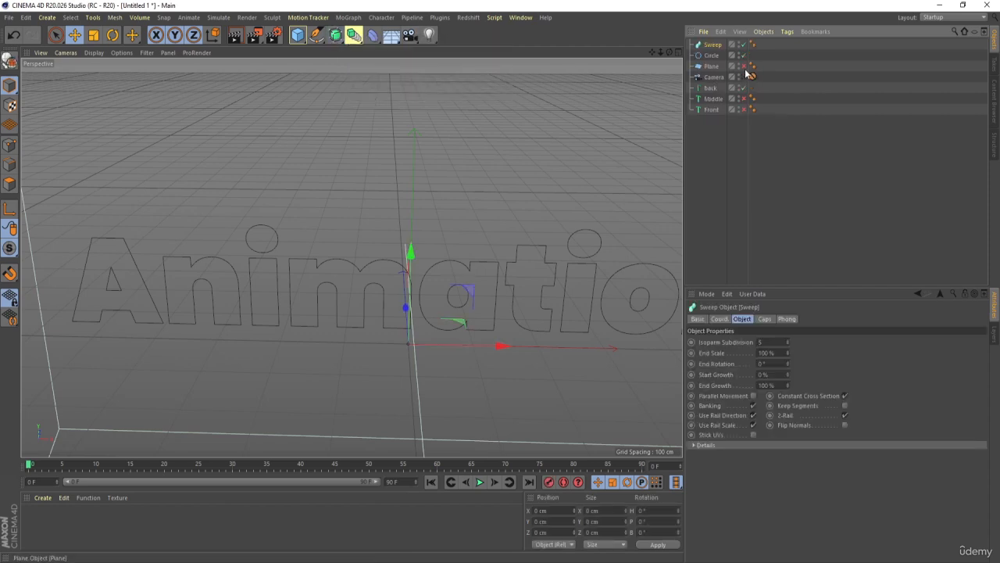
{"action": "left_click", "coordinate": [708, 56]}
{"action": "left_click_drag", "start_coordinate": [707, 47], "coordinate": [708, 46]}
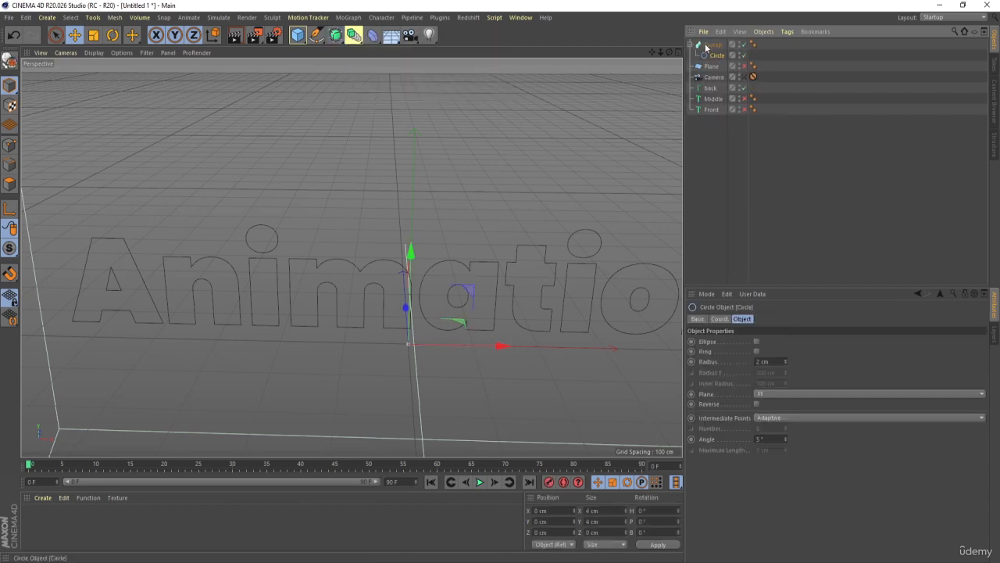
{"action": "left_click", "coordinate": [713, 89]}
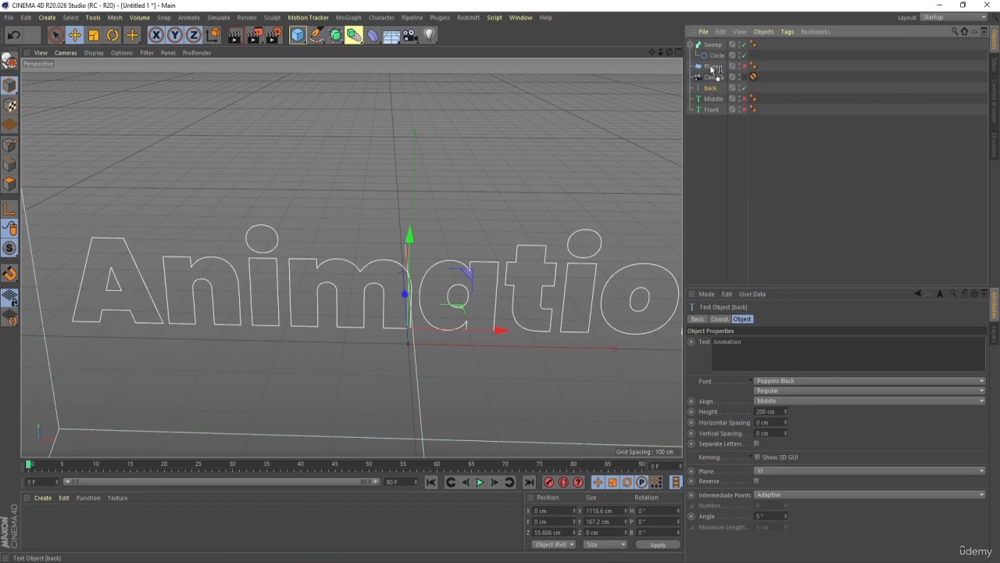
{"action": "left_click_drag", "start_coordinate": [713, 59], "coordinate": [713, 60]}
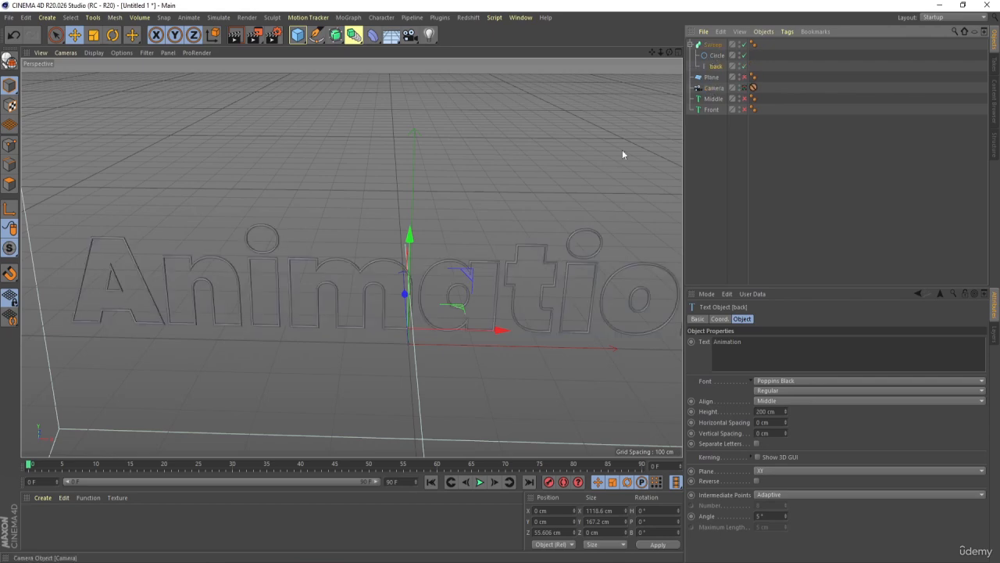
- Inspect the swept letter outlines up close and increase the profile circle's radius to 4 cm
{"action": "right_click_drag", "start_coordinate": [108, 263], "coordinate": [186, 254], "text": "alt"}
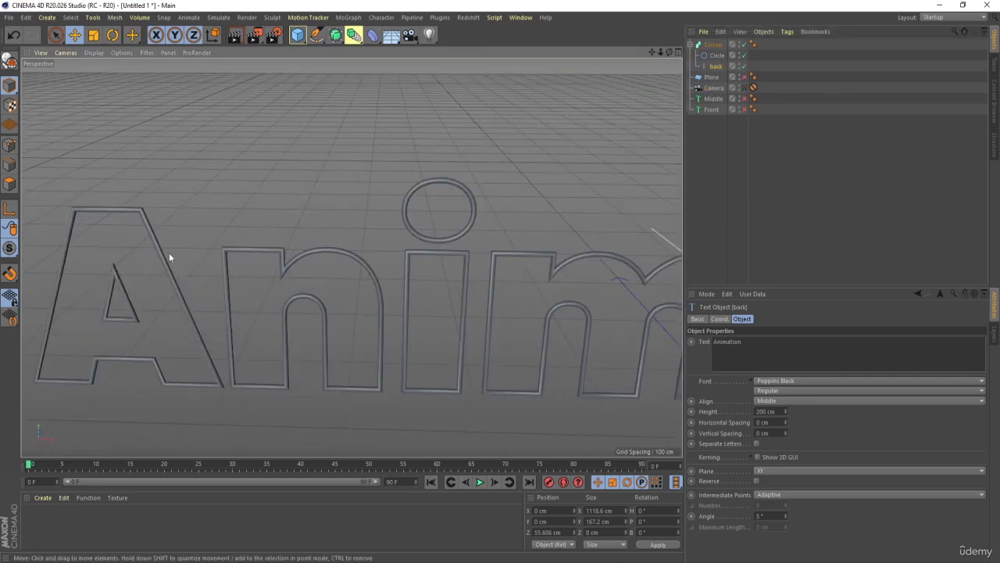
{"action": "scroll", "coordinate": [157, 238], "scroll_direction": "up", "scroll_amount": 4}
{"action": "scroll", "coordinate": [205, 277], "scroll_direction": "down", "scroll_amount": 6}
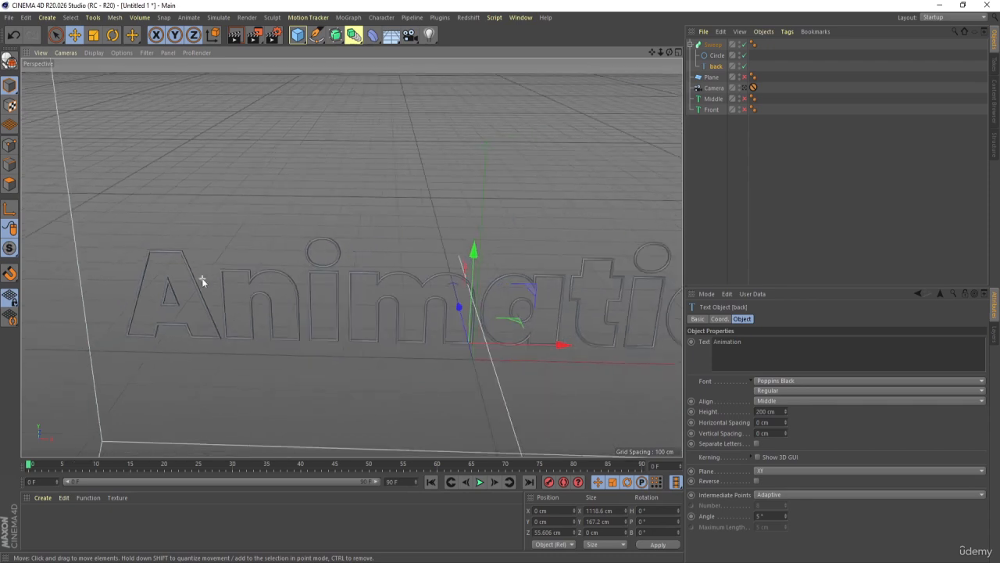
{"action": "left_click", "coordinate": [716, 55]}
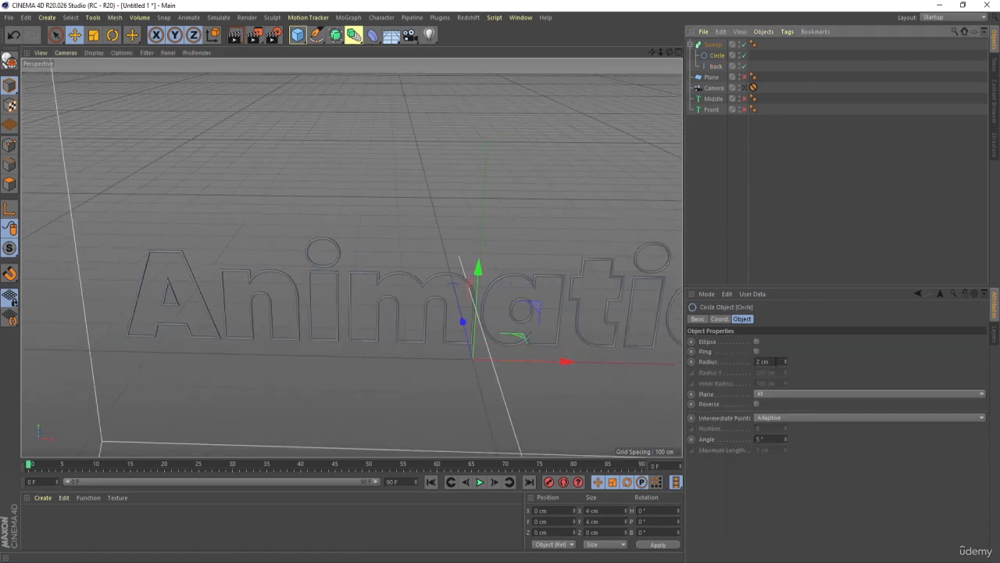
{"action": "left_click", "coordinate": [784, 360]}
{"action": "left_click", "coordinate": [784, 360]}
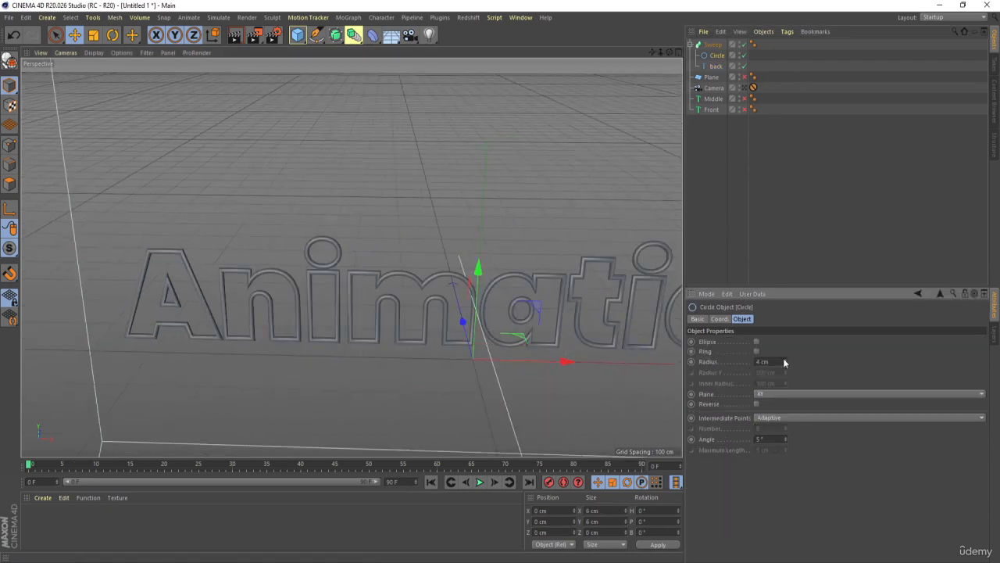
{"action": "left_click", "coordinate": [742, 177]}
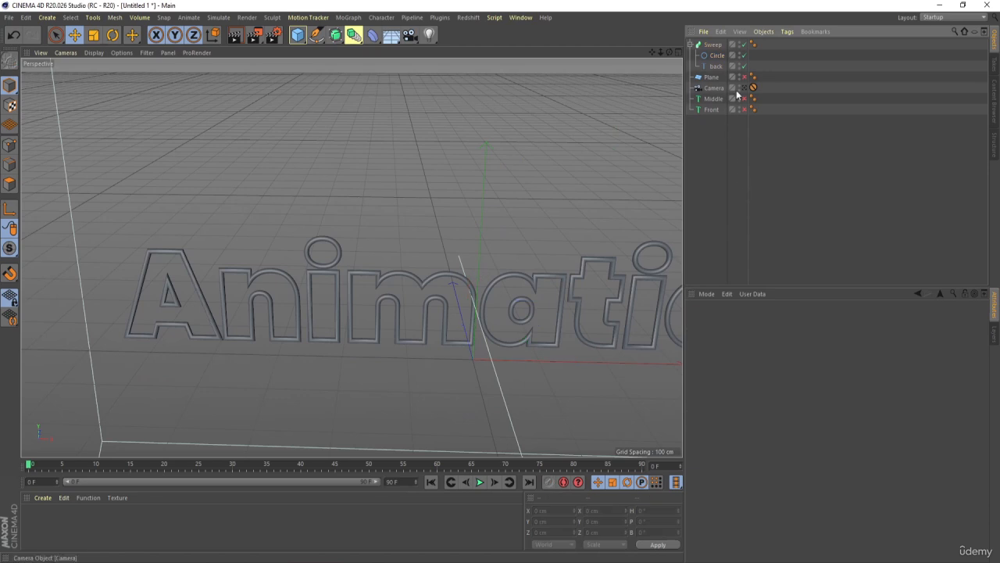
- Look through the camera and render a preview of the swept outline title
{"action": "left_click", "coordinate": [750, 88]}
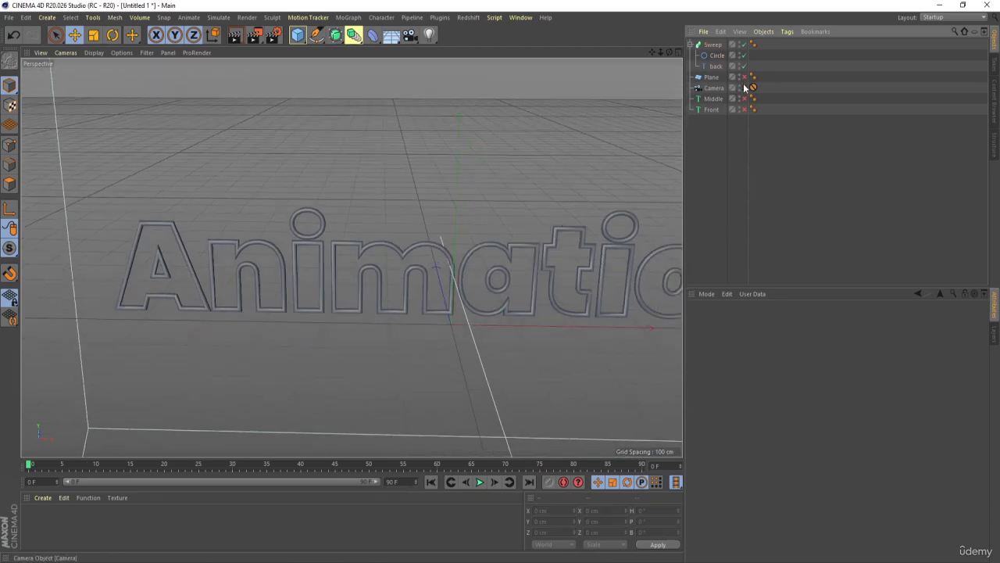
{"action": "key", "text": "ctrl+r"}
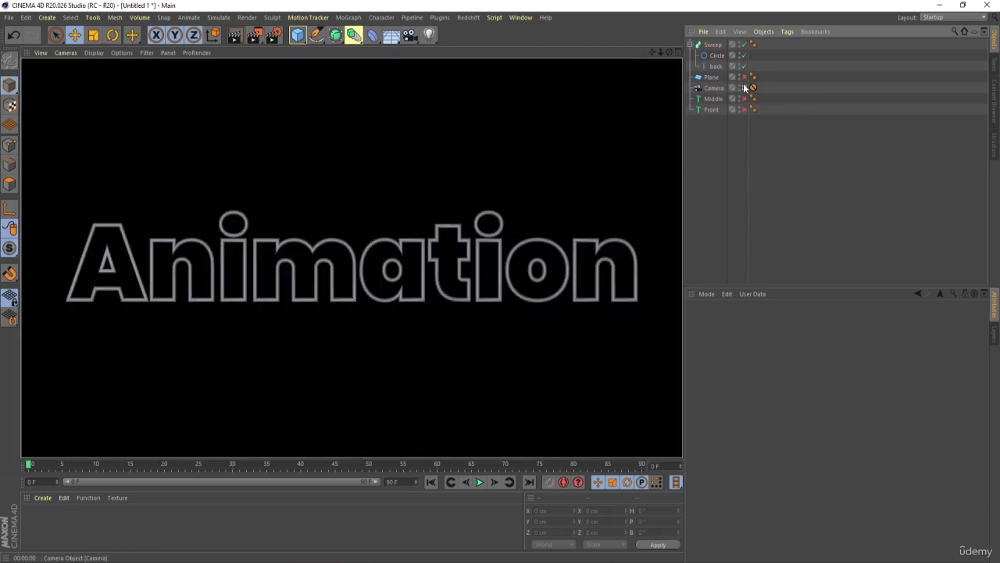
{"action": "left_click", "coordinate": [751, 174]}
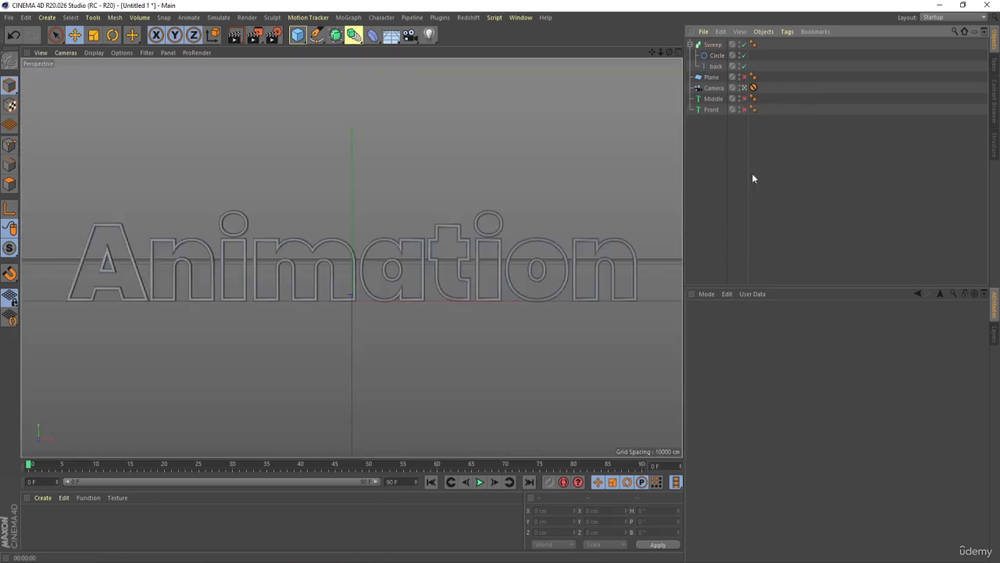
- Set the Sweep's End Growth to 0% and keyframe it at frame 0
{"action": "left_click", "coordinate": [713, 44]}
{"action": "left_click", "coordinate": [733, 386]}
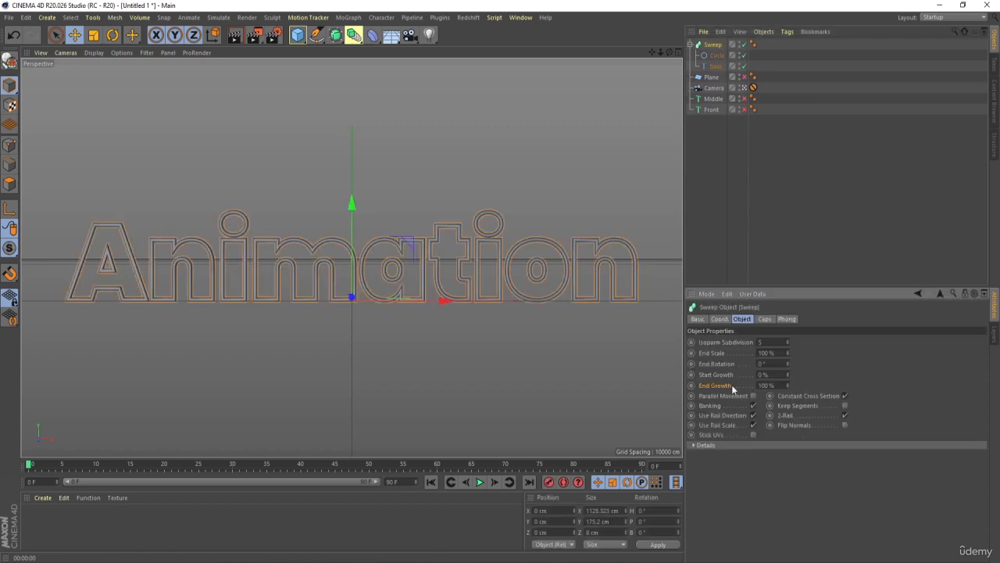
{"action": "left_click_drag", "start_coordinate": [787, 386], "coordinate": [788, 325]}
{"action": "mouse_move", "coordinate": [787, 375]}
{"action": "left_mouse_down"}
{"action": "mouse_move", "coordinate": [786, 358]}
{"action": "mouse_move", "coordinate": [787, 375]}
{"action": "left_mouse_up"}
{"action": "left_click", "coordinate": [783, 386]}
{"action": "type", "text": "0"}
{"action": "key", "text": "Return"}
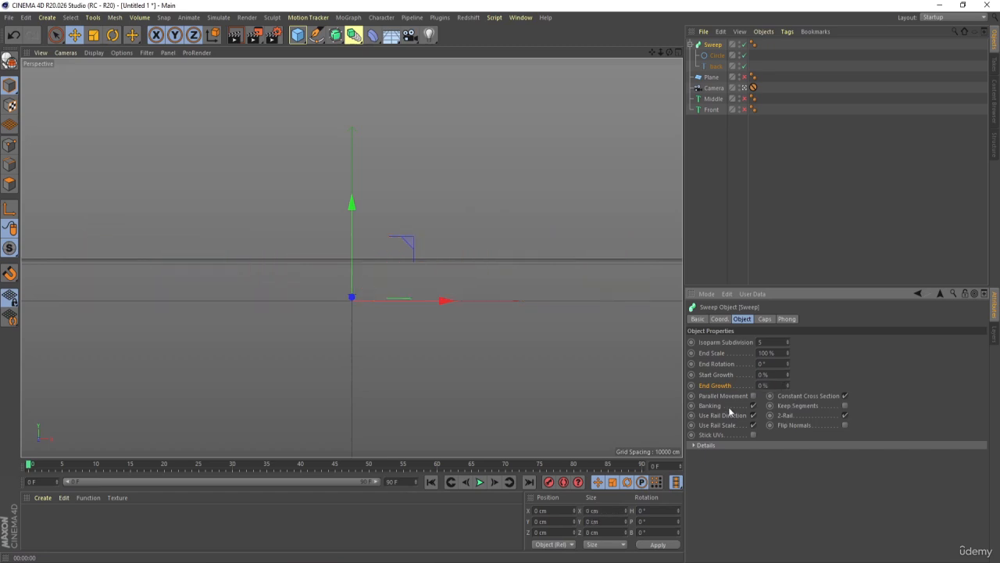
- Extend the animation to 280 frames and show the whole range on the timeline
{"action": "left_click", "coordinate": [391, 482]}
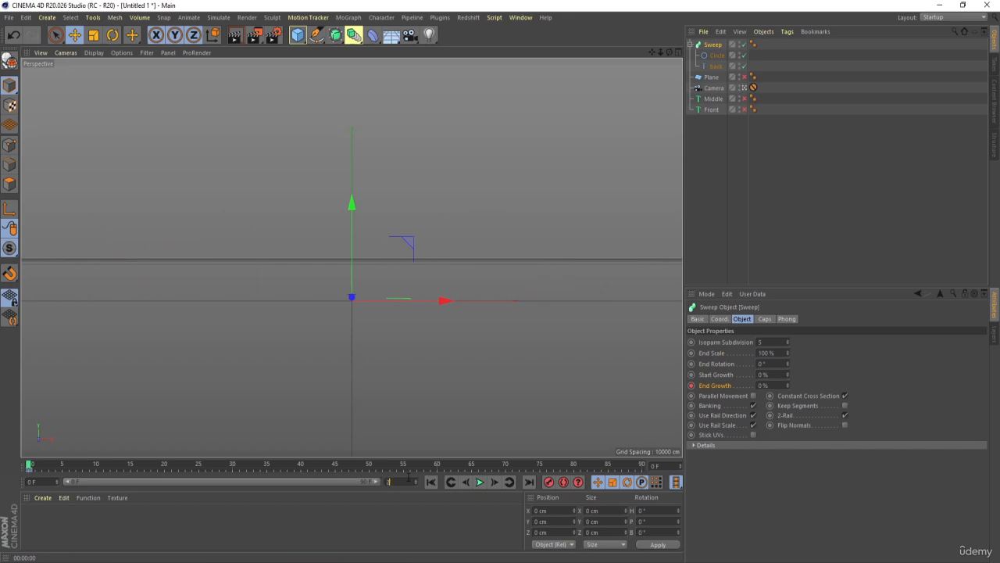
{"action": "type", "text": "280"}
{"action": "key", "text": "Return"}
{"action": "left_click_drag", "start_coordinate": [168, 482], "coordinate": [379, 482]}
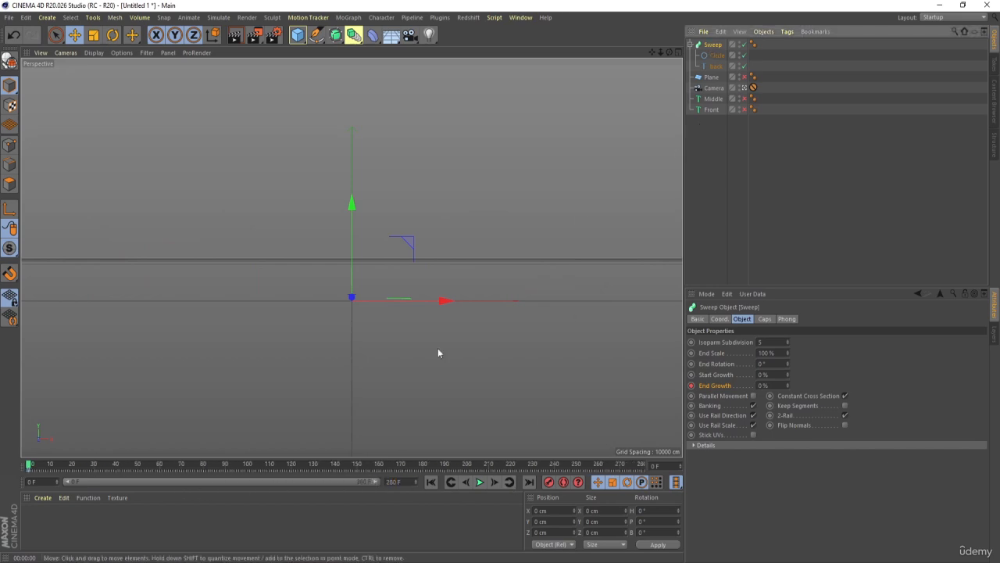
- Set the Sweep's End Growth to 100% at frame 90 and keyframe it
{"action": "left_click", "coordinate": [227, 465]}
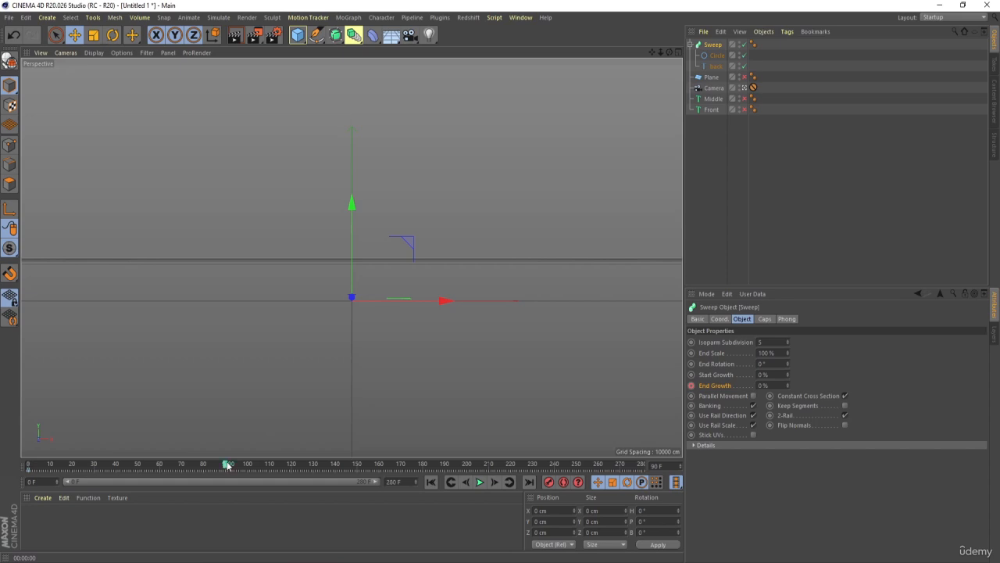
{"action": "double_click", "coordinate": [764, 384]}
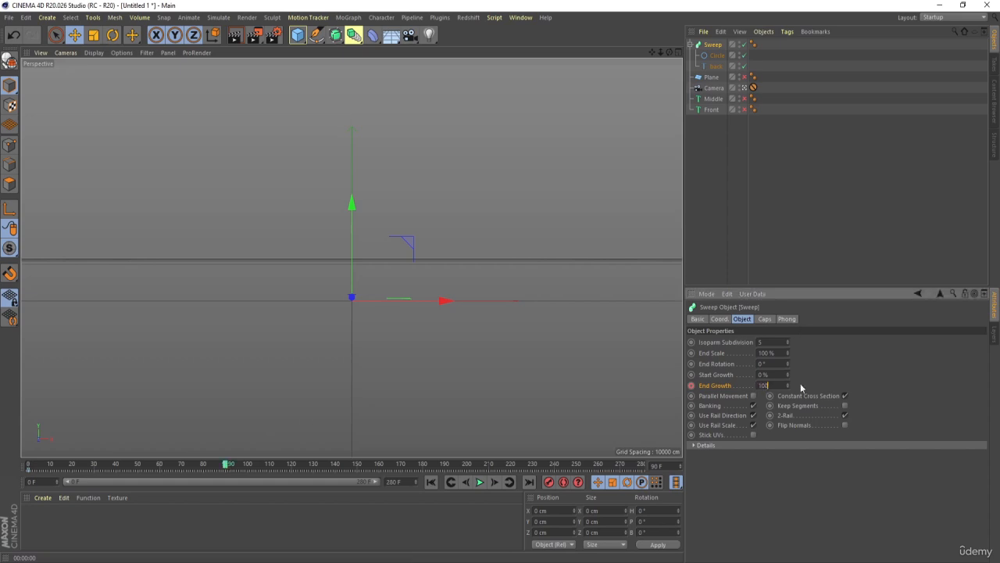
{"action": "key", "text": "Return"}
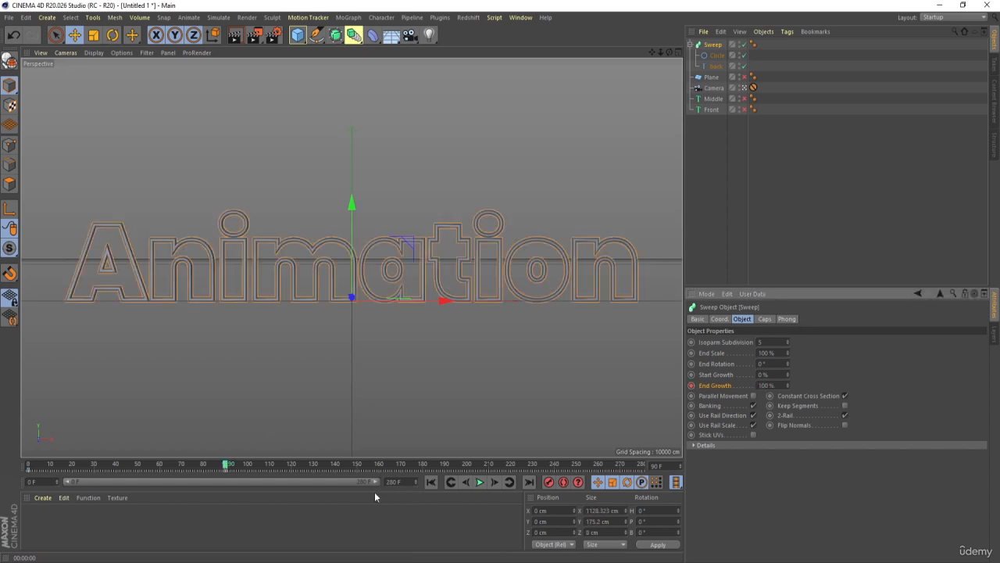
- Play the outline growth animation from the first frame and return to the start
{"action": "left_click", "coordinate": [431, 482]}
{"action": "left_click", "coordinate": [480, 481]}
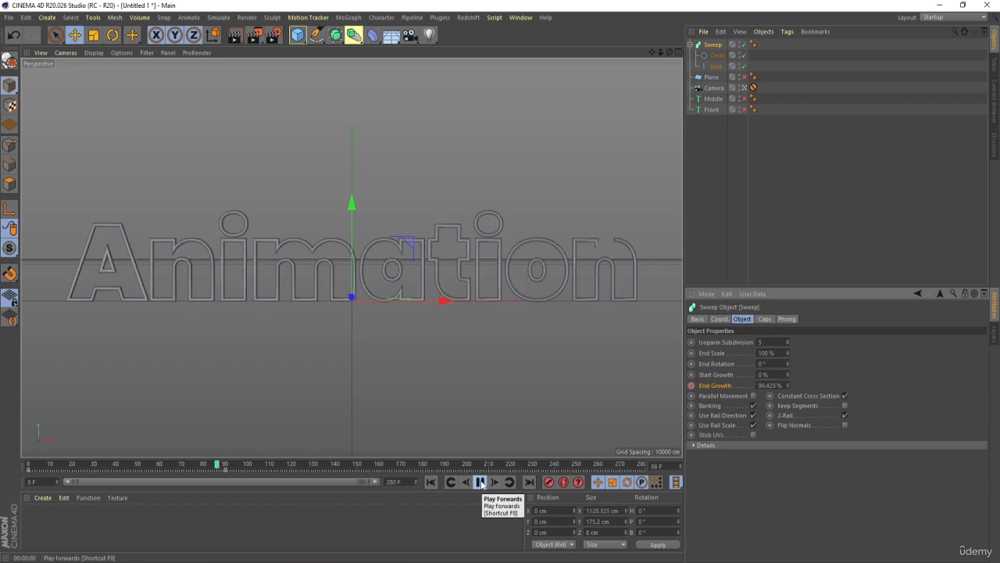
{"action": "left_click", "coordinate": [480, 482]}
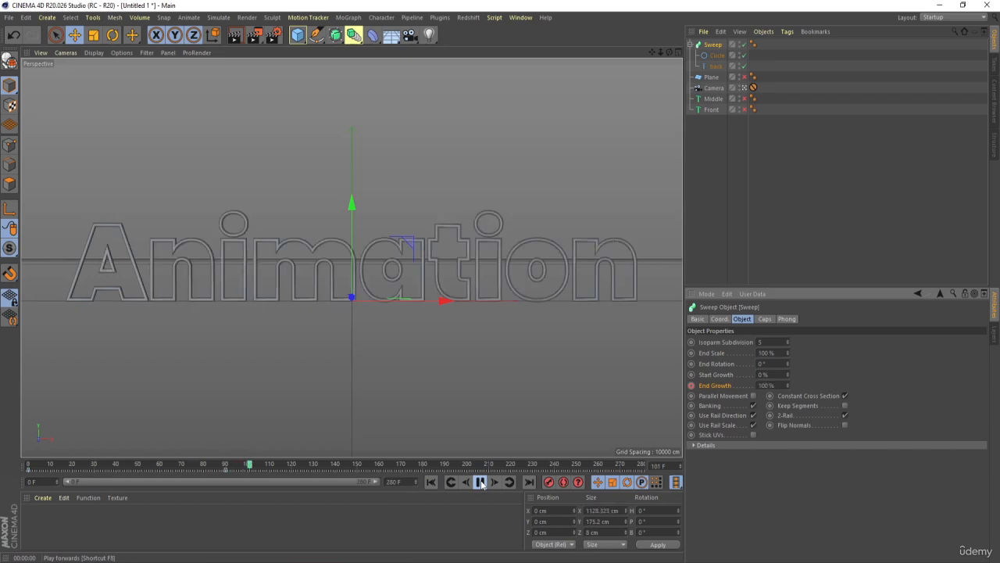
{"action": "left_click", "coordinate": [430, 481]}
- Enable the Middle text layer and play the animation to check it together with the growing outline
{"action": "left_click", "coordinate": [762, 225]}
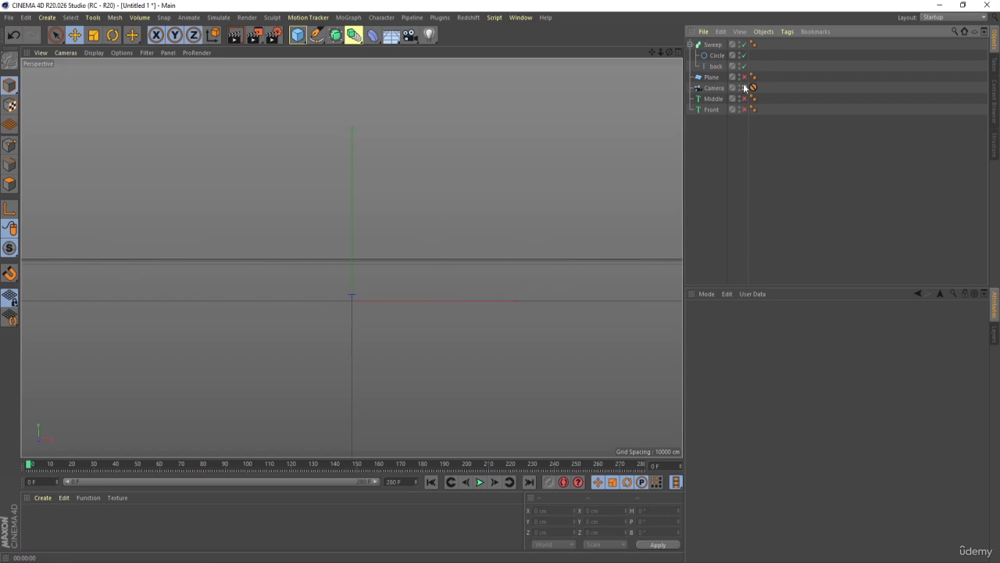
{"action": "left_click", "coordinate": [713, 98]}
{"action": "left_click", "coordinate": [744, 97]}
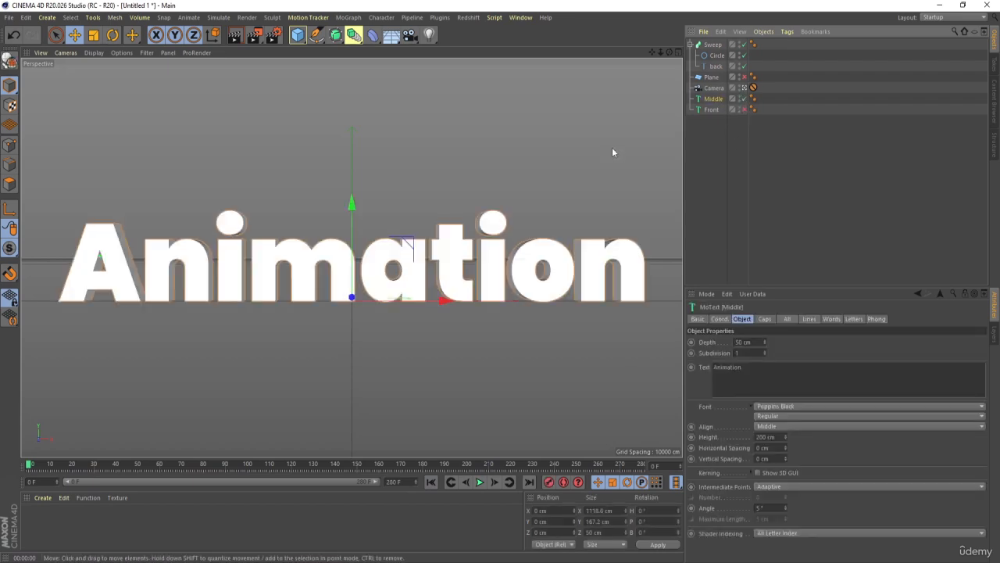
{"action": "left_click", "coordinate": [480, 482]}
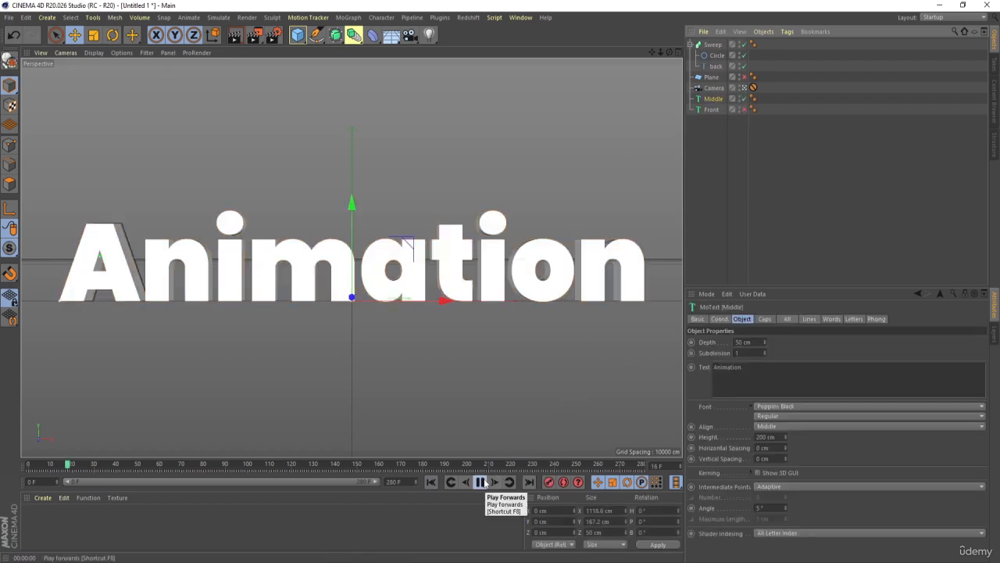
{"action": "left_click", "coordinate": [480, 482]}
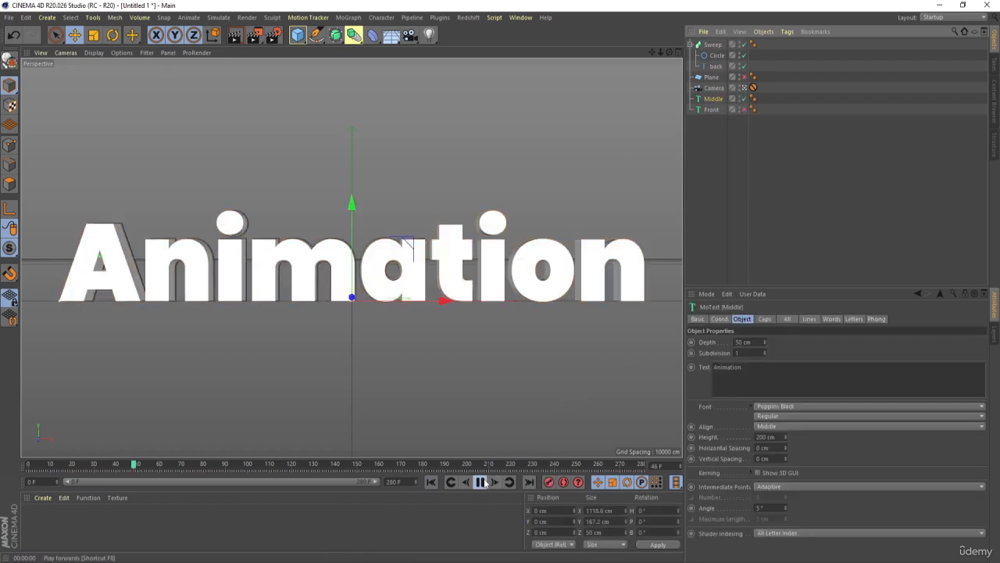
{"action": "left_click", "coordinate": [723, 144]}
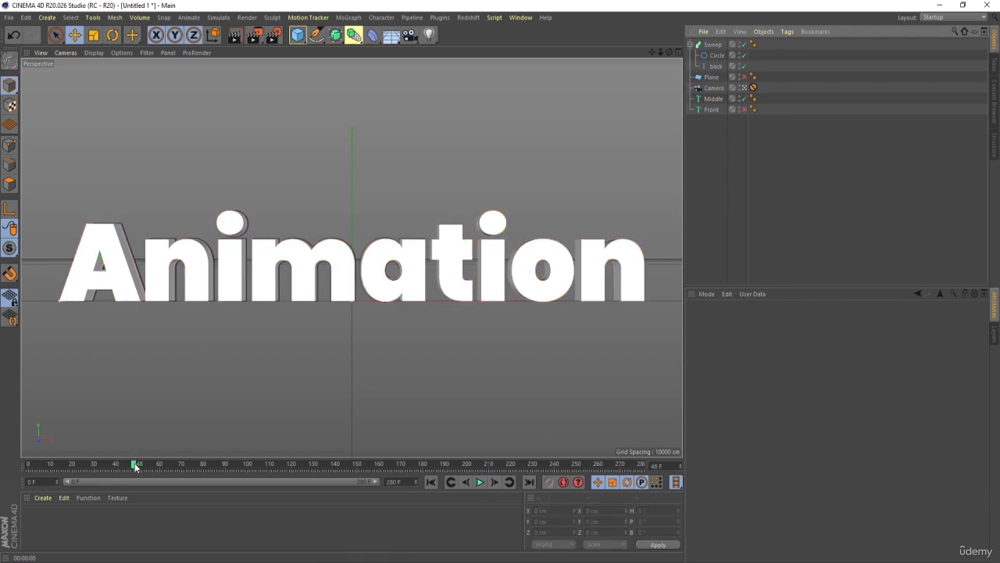
- Go to frame 60 and add a Plain effector to the Middle text
{"action": "left_click_drag", "start_coordinate": [136, 467], "coordinate": [157, 472]}
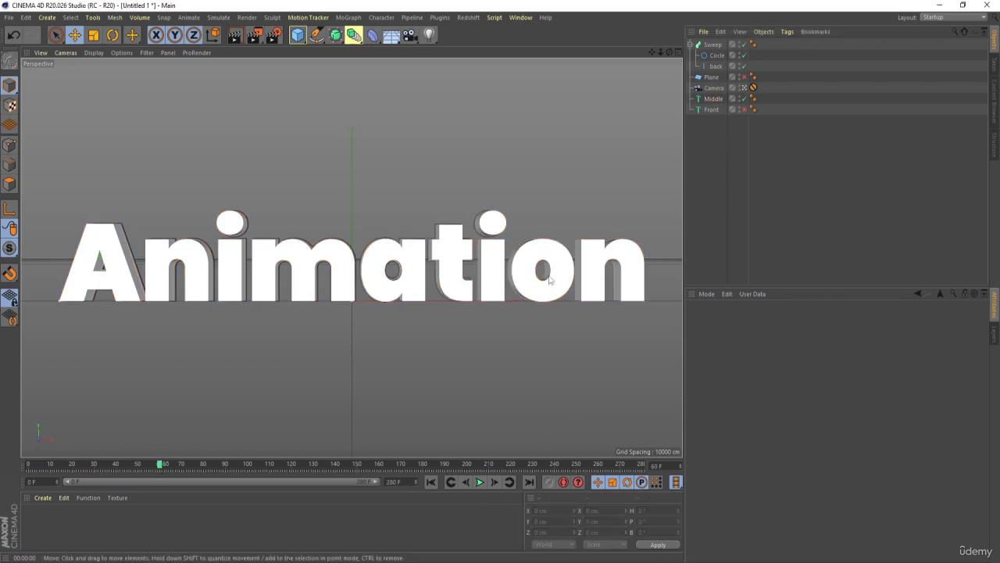
{"action": "left_click", "coordinate": [712, 99]}
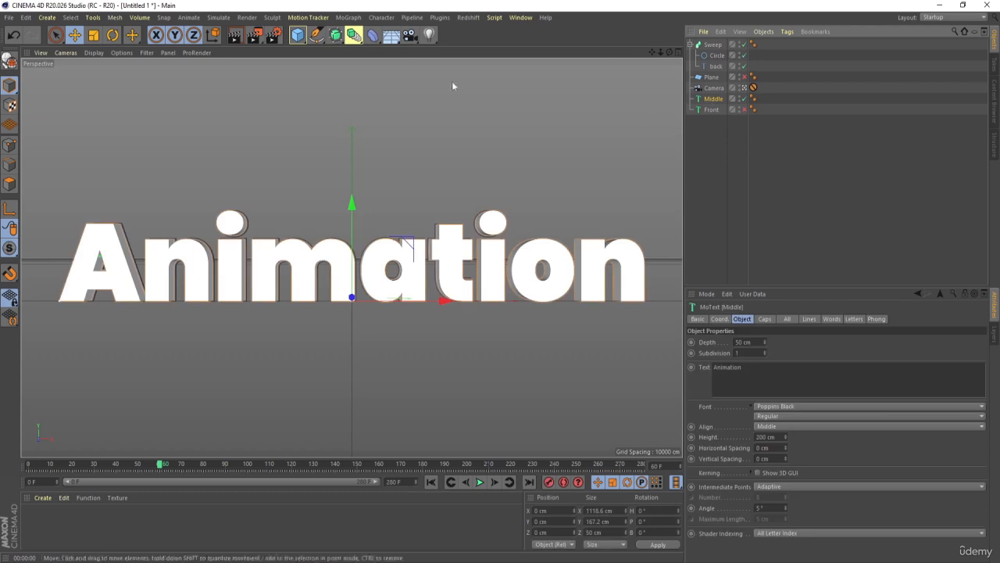
{"action": "left_click", "coordinate": [349, 18]}
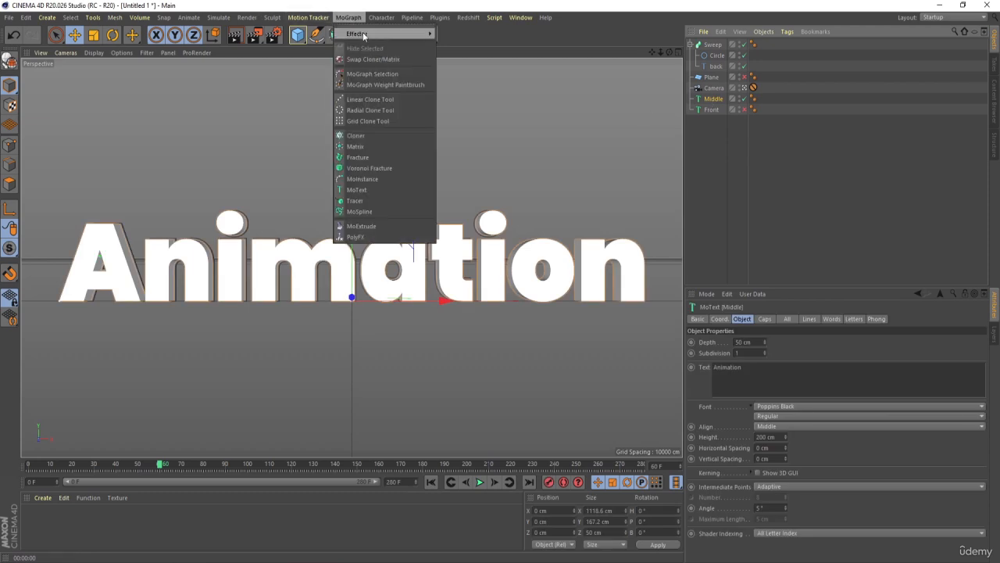
{"action": "mouse_move", "coordinate": [363, 36]}
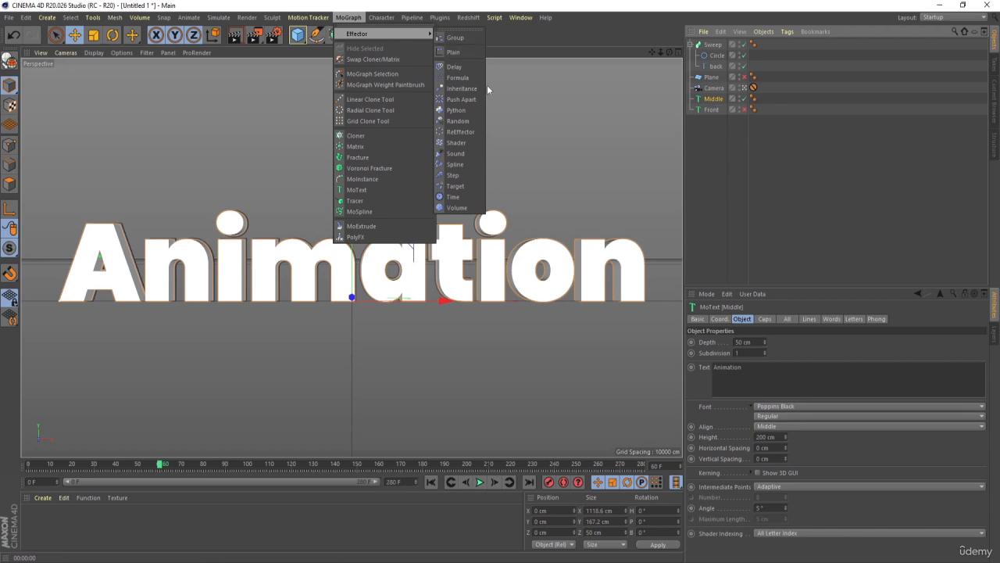
{"action": "left_click", "coordinate": [453, 52]}
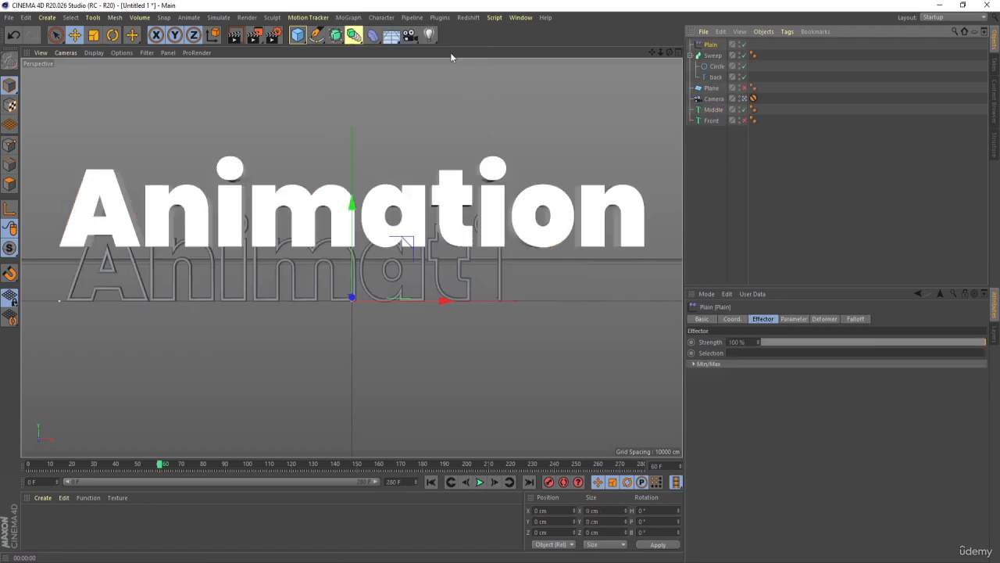
{"action": "left_click", "coordinate": [690, 55]}
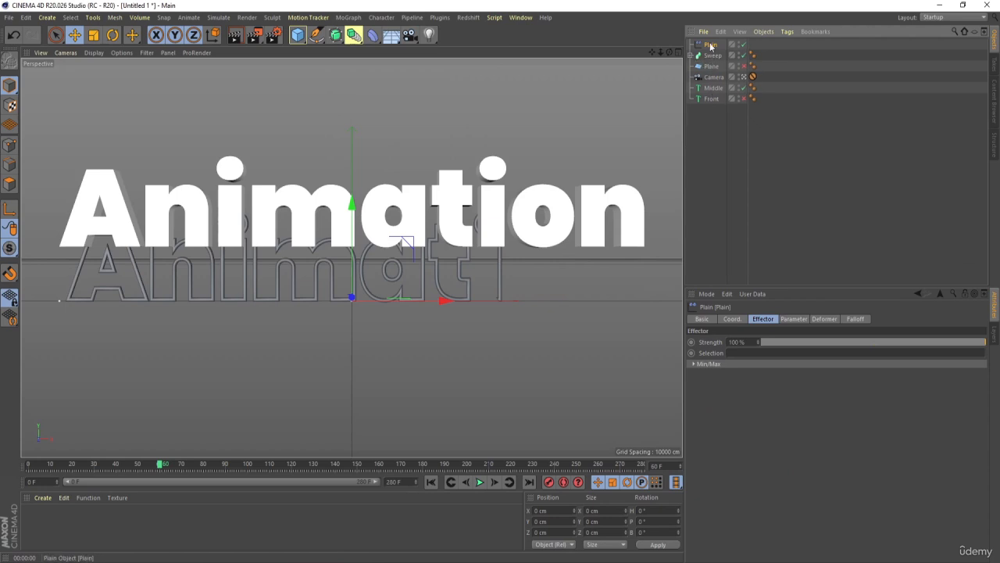
- Set the Plain effector's Y position to 100 cm and enable Rotation with 90° for heading, pitch and bank
{"action": "left_click", "coordinate": [786, 319]}
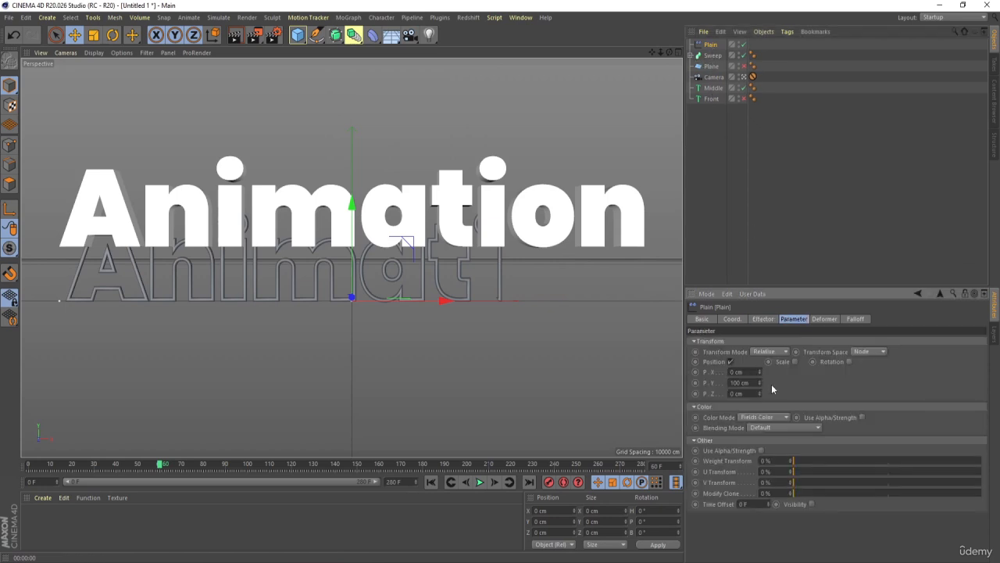
{"action": "left_click_drag", "start_coordinate": [759, 382], "coordinate": [758, 393]}
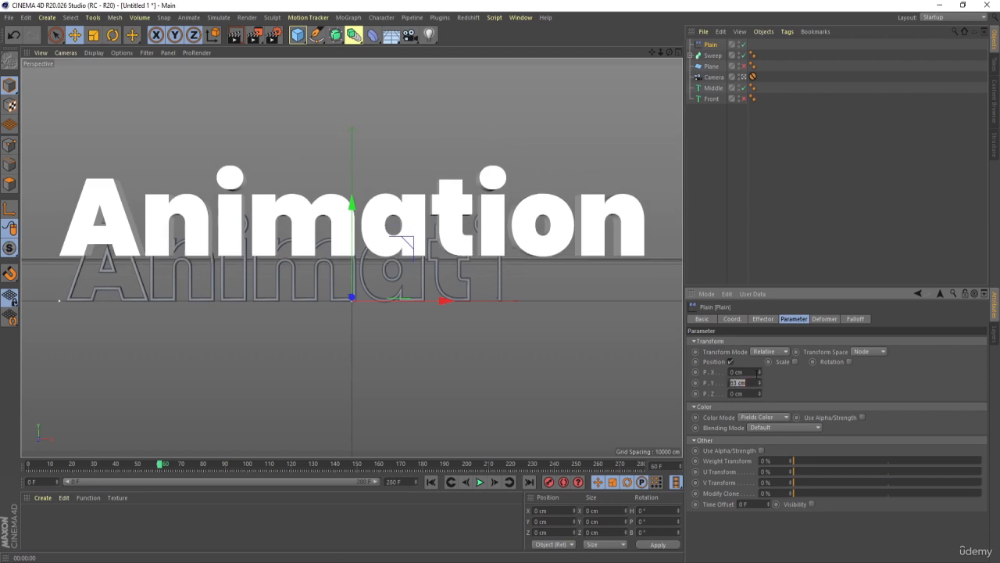
{"action": "type", "text": "0"}
{"action": "key", "text": "Return"}
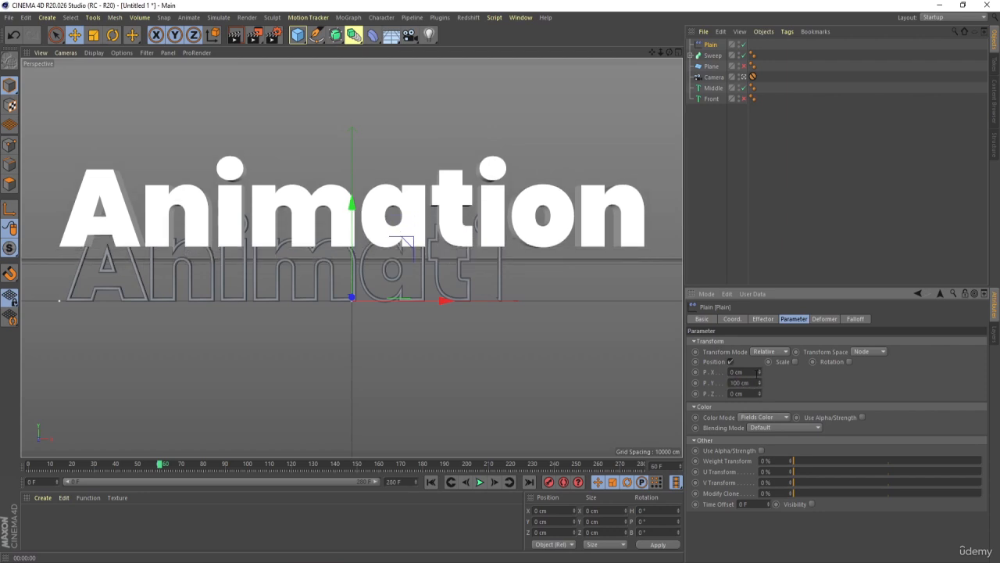
{"action": "left_click", "coordinate": [849, 362]}
{"action": "type", "text": "90"}
{"action": "key", "text": "Tab"}
{"action": "type", "text": "90"}
{"action": "key", "text": "Tab"}
{"action": "type", "text": "90"}
{"action": "key", "text": "Return"}
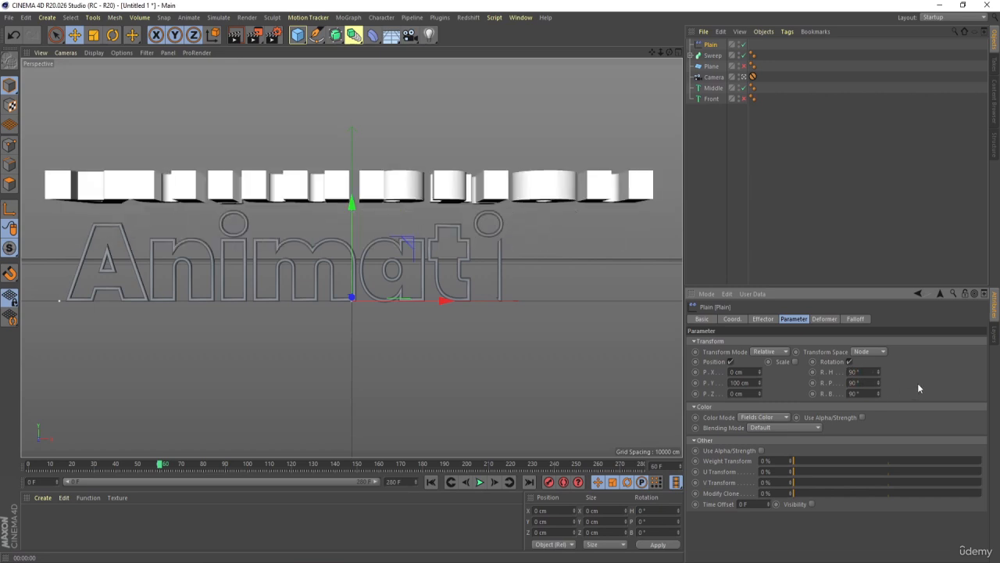
- Enable uniform scaling on the Plain effector and set the scale to -1
{"action": "left_click", "coordinate": [796, 362]}
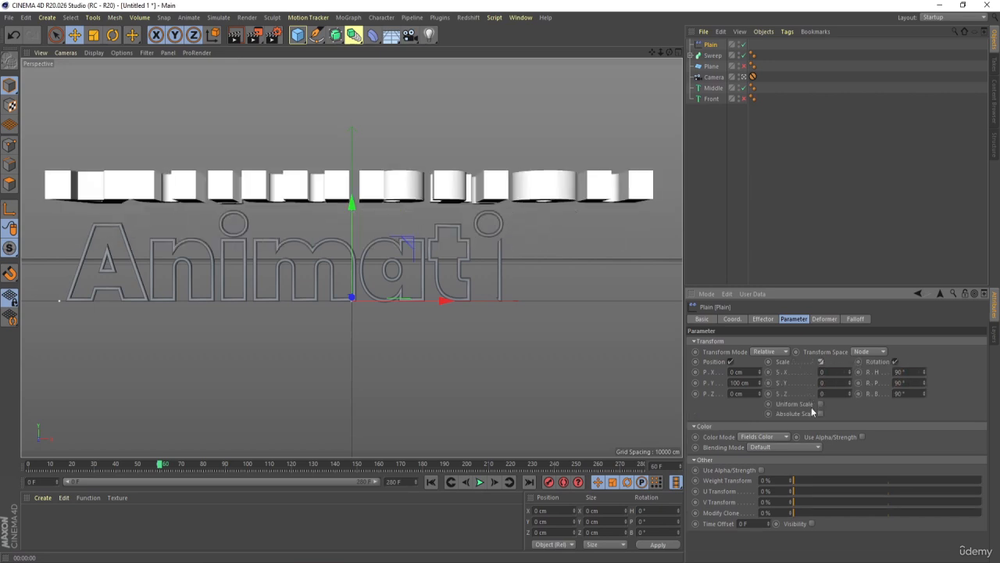
{"action": "left_click", "coordinate": [820, 404]}
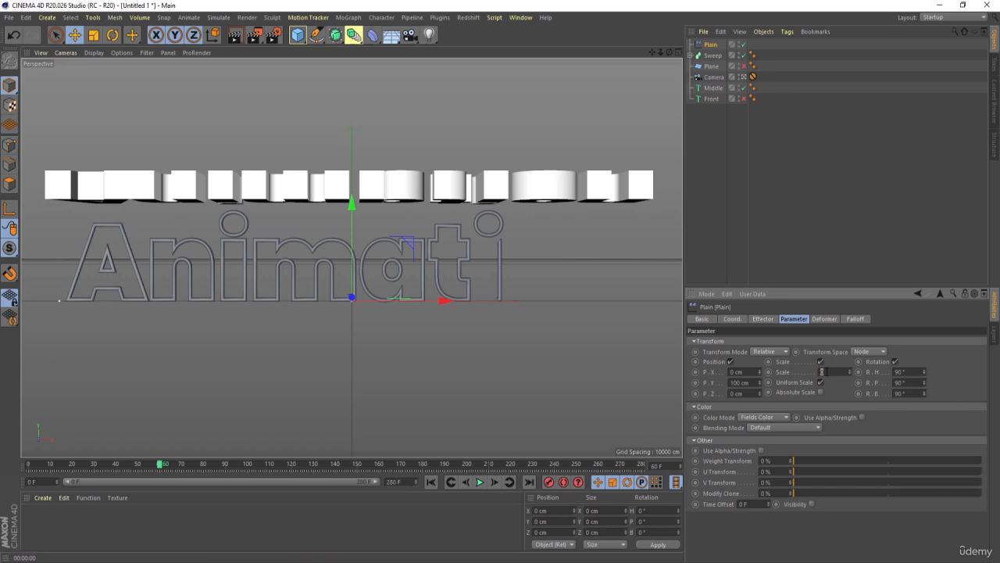
{"action": "key", "text": "Return"}
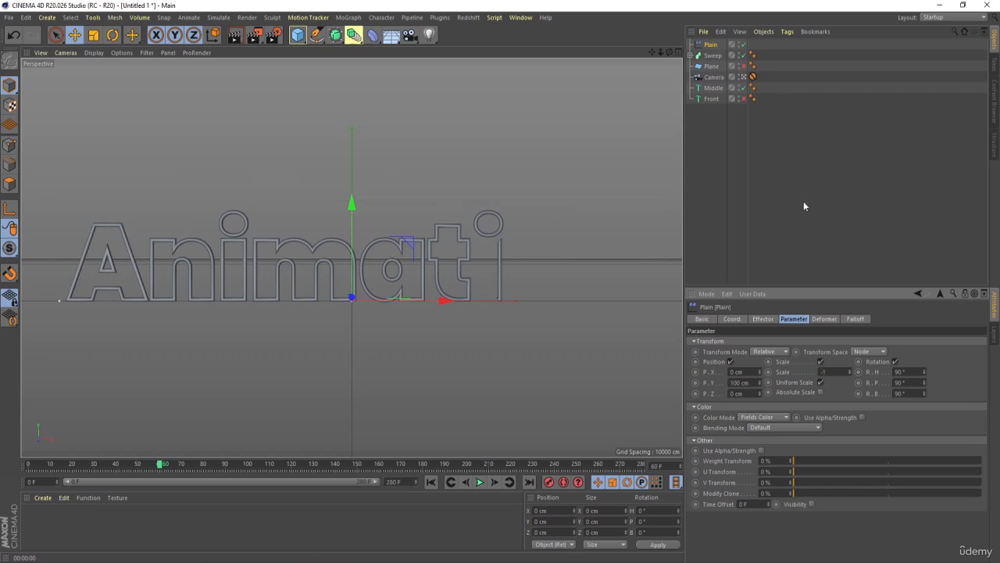
{"action": "left_click", "coordinate": [777, 114]}
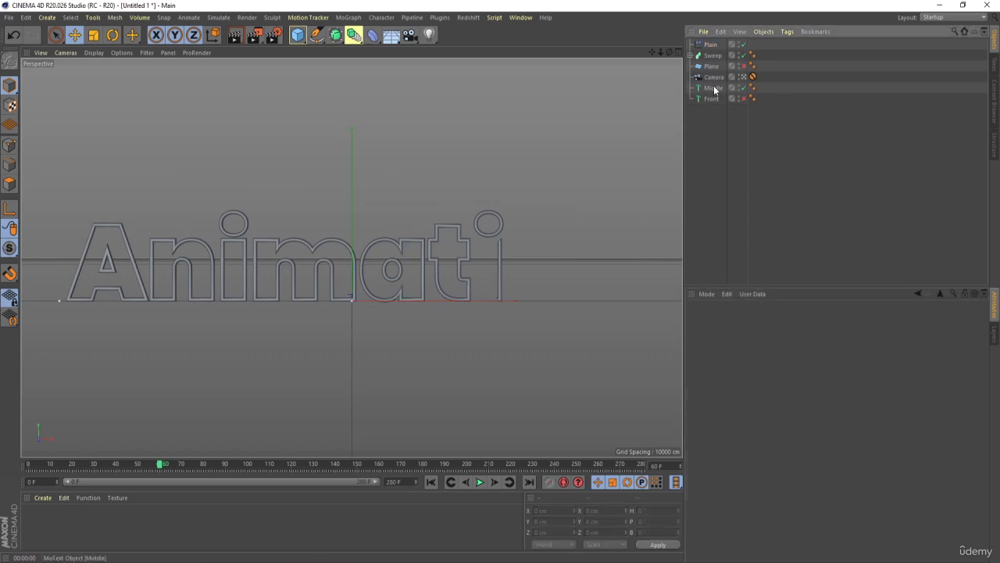
- Add a Linear Field to the Plain effector's falloff
{"action": "left_click", "coordinate": [711, 44]}
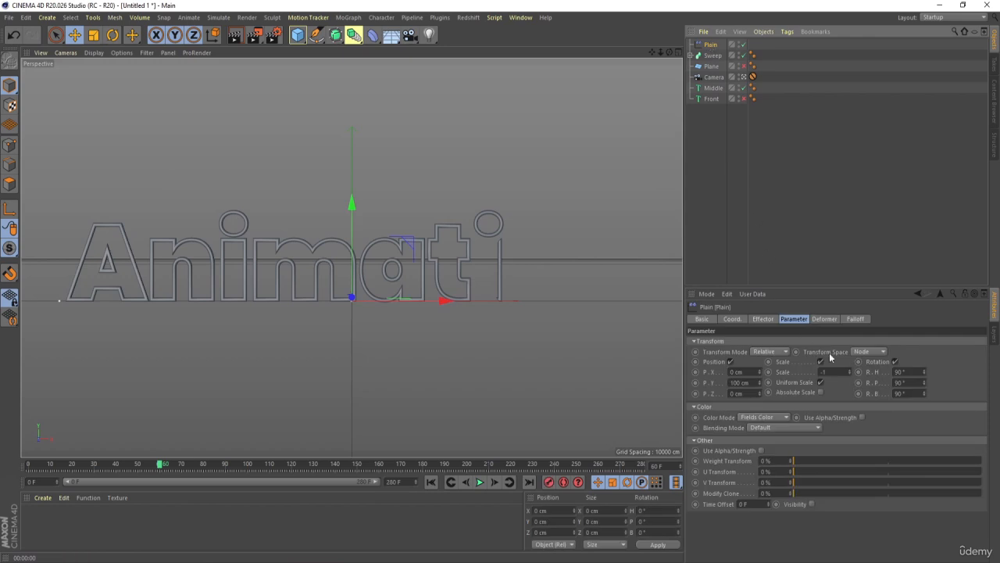
{"action": "left_click", "coordinate": [856, 318]}
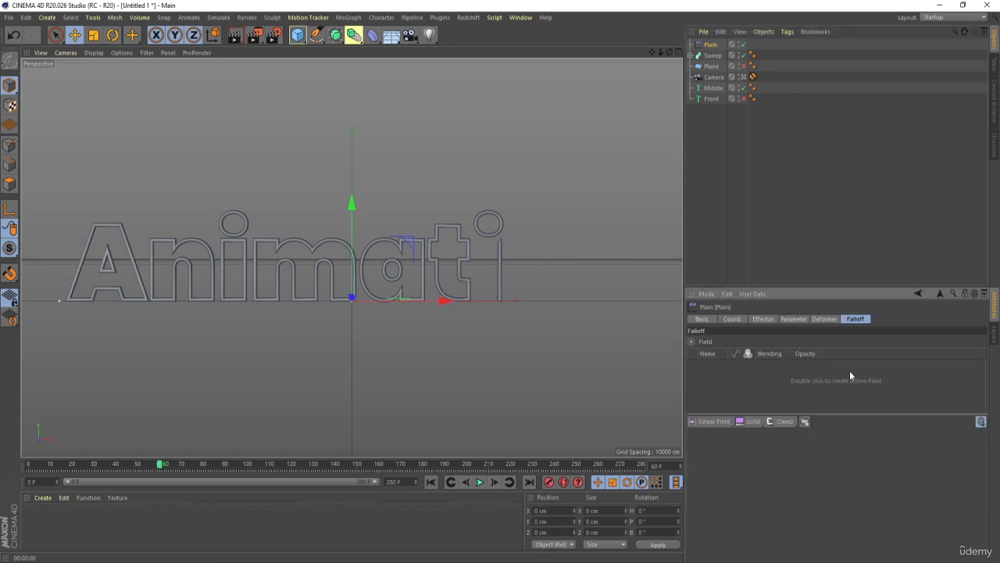
{"action": "left_click", "coordinate": [713, 425]}
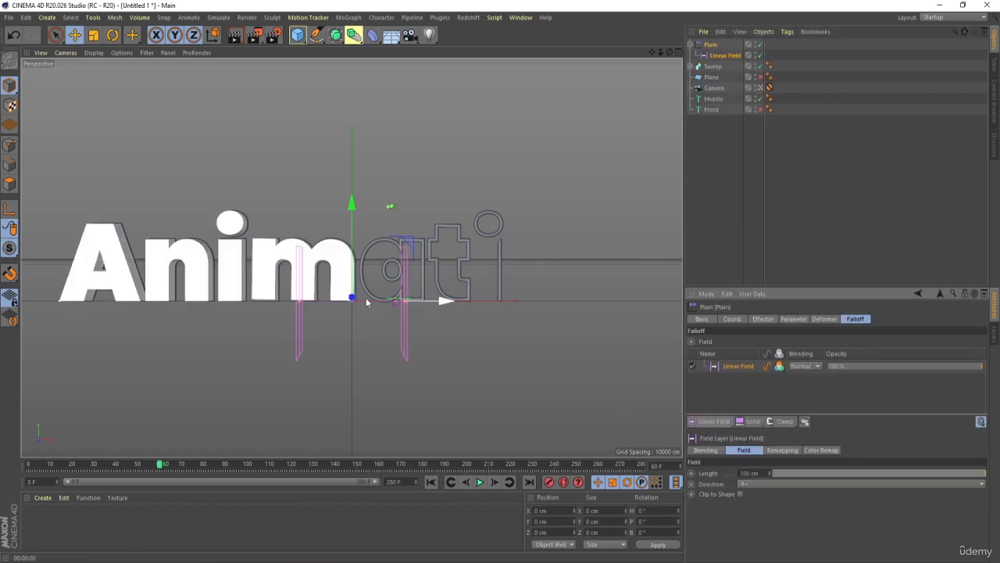
- Lengthen the linear field to about 283 cm and keyframe it at frame 60, moved to about X -782 cm
{"action": "left_click_drag", "start_coordinate": [447, 305], "coordinate": [476, 333]}
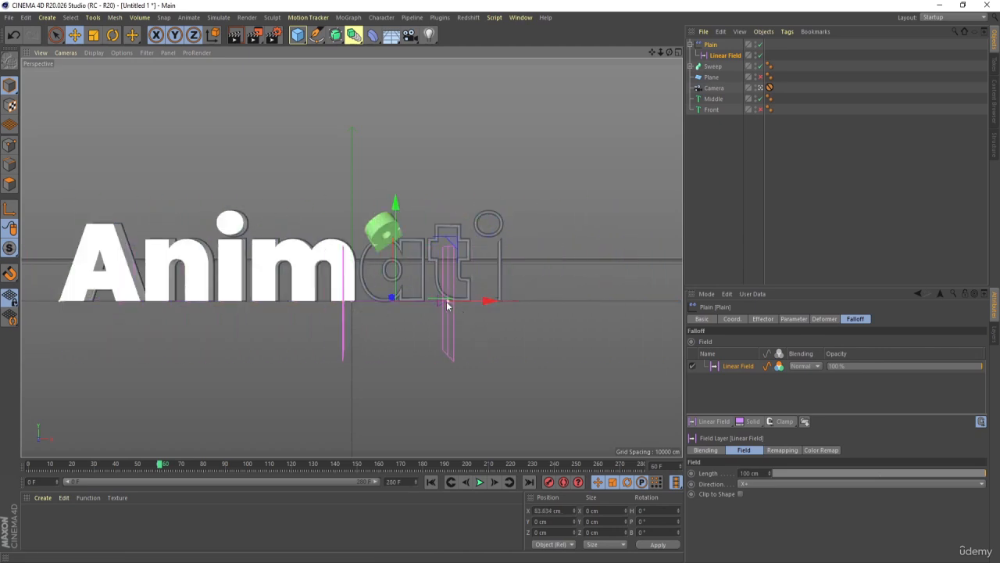
{"action": "left_click_drag", "start_coordinate": [445, 300], "coordinate": [34, 302]}
{"action": "left_click", "coordinate": [762, 156]}
{"action": "left_click", "coordinate": [722, 55]}
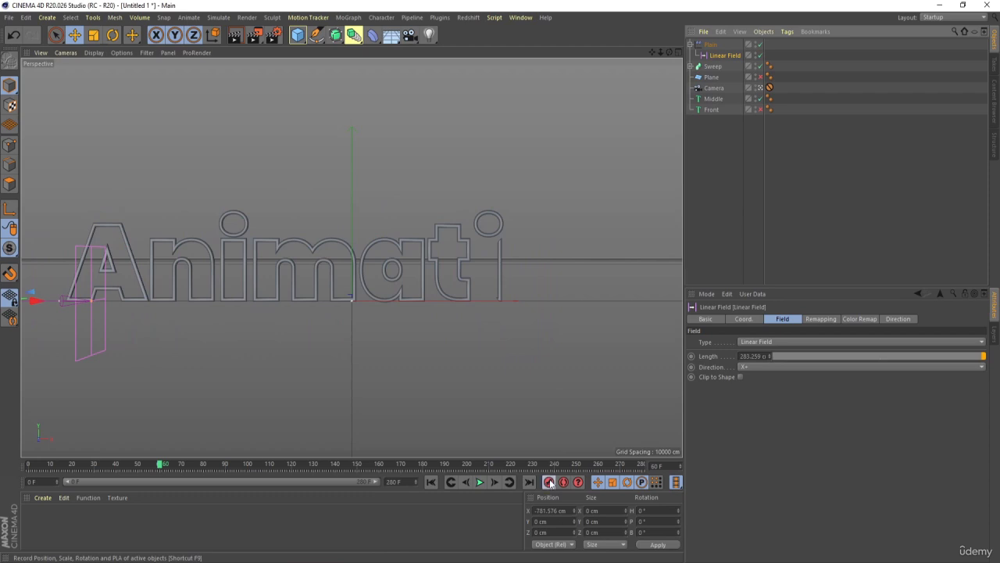
- Keyframe the linear field at frame 140, moved to about X 807 cm, and play the animation from the start
{"action": "left_click", "coordinate": [333, 465]}
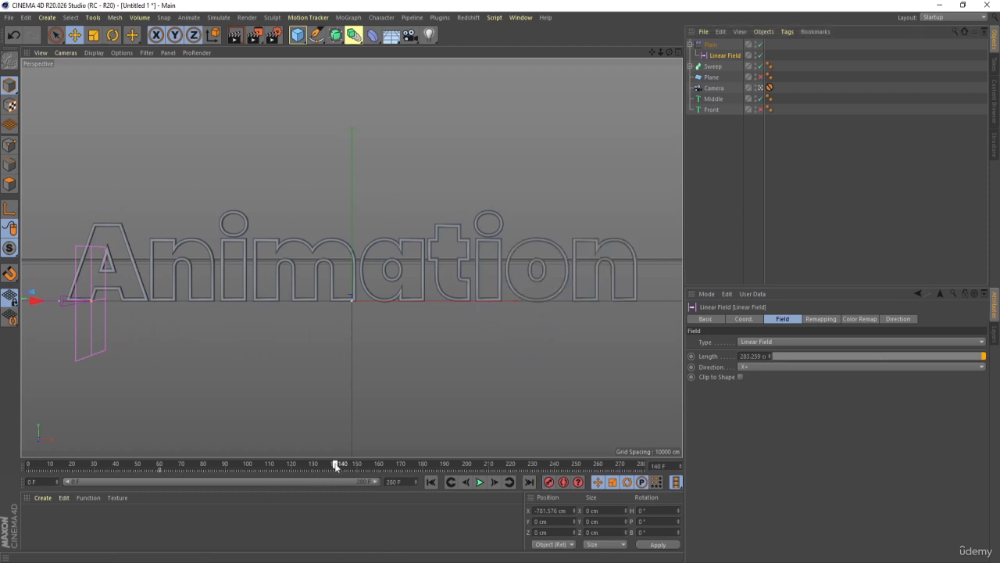
{"action": "left_click_drag", "start_coordinate": [56, 310], "coordinate": [641, 310]}
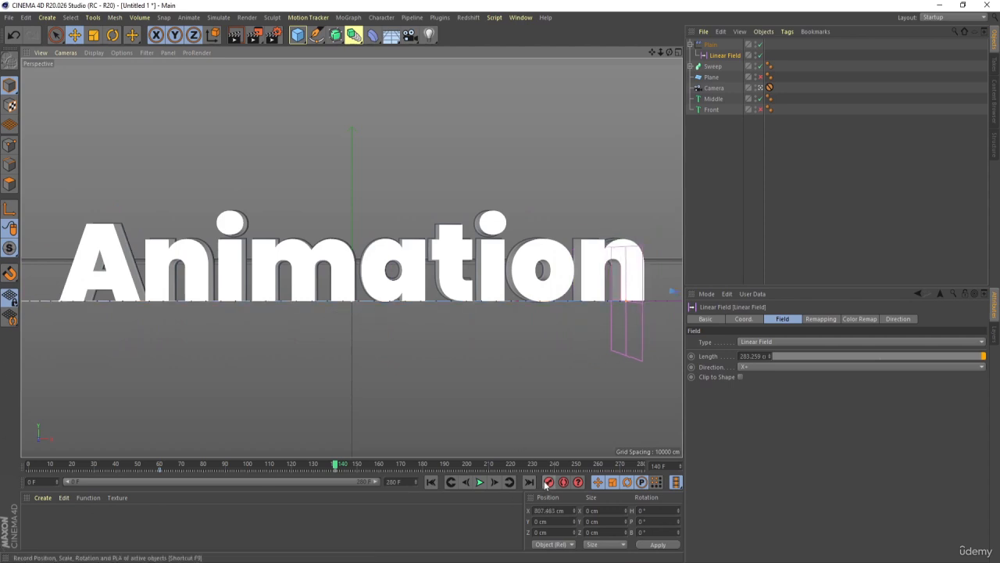
{"action": "left_click", "coordinate": [430, 481]}
{"action": "left_click", "coordinate": [479, 482]}
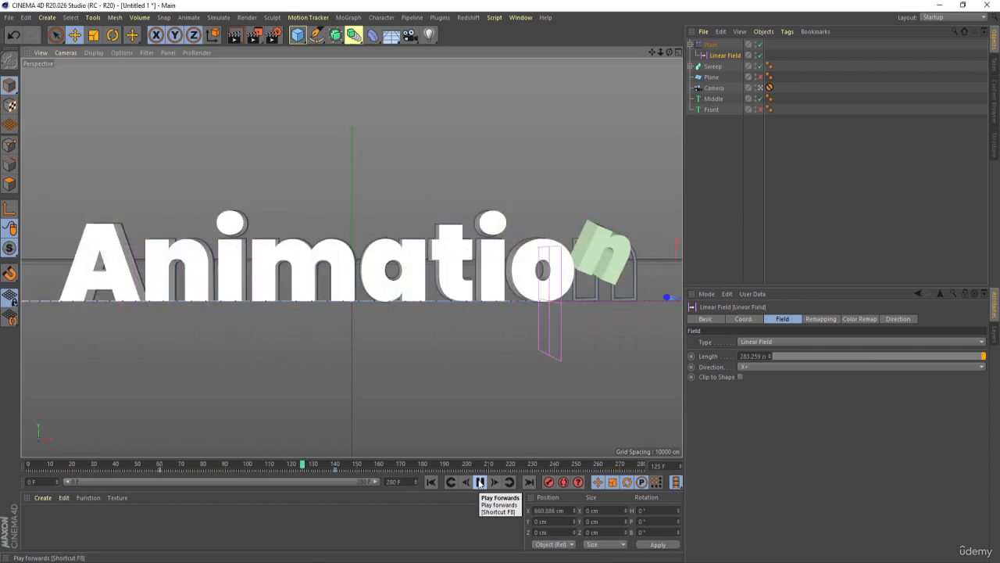
{"action": "left_click", "coordinate": [479, 482]}
- Enable the Front text and disable the Middle text and the Sweep
{"action": "left_click", "coordinate": [732, 156]}
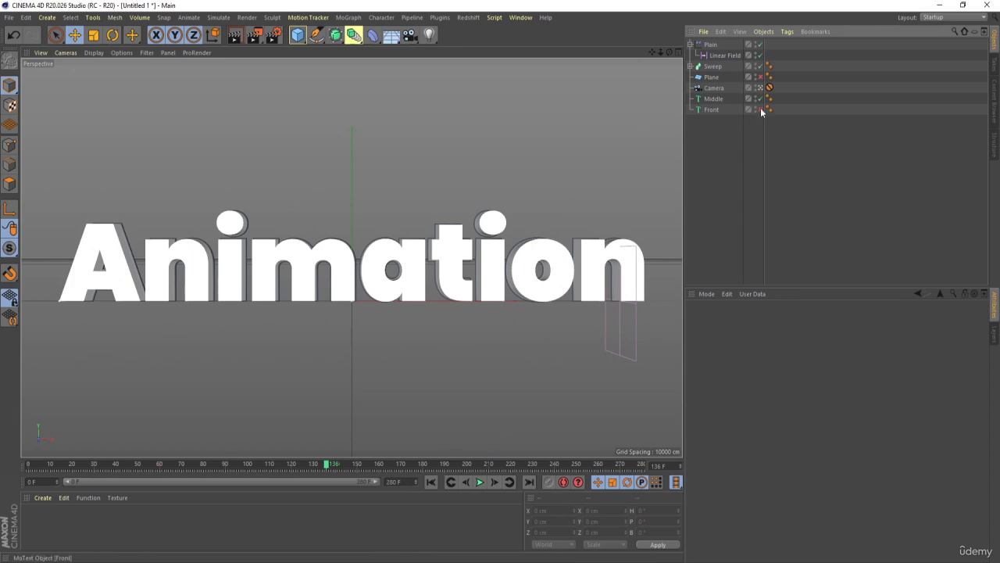
{"action": "left_click", "coordinate": [711, 110]}
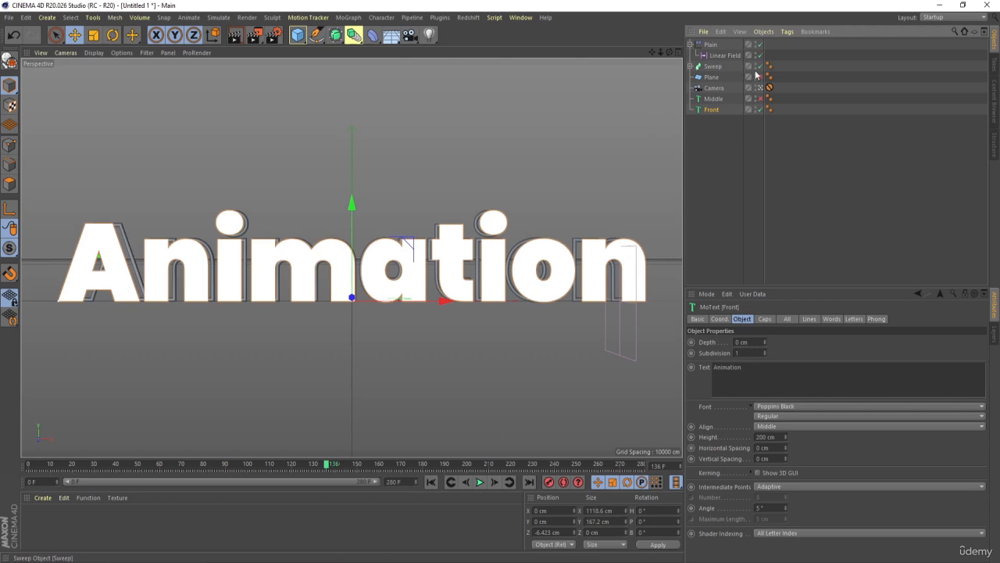
{"action": "left_click", "coordinate": [757, 69]}
{"action": "left_click", "coordinate": [731, 117]}
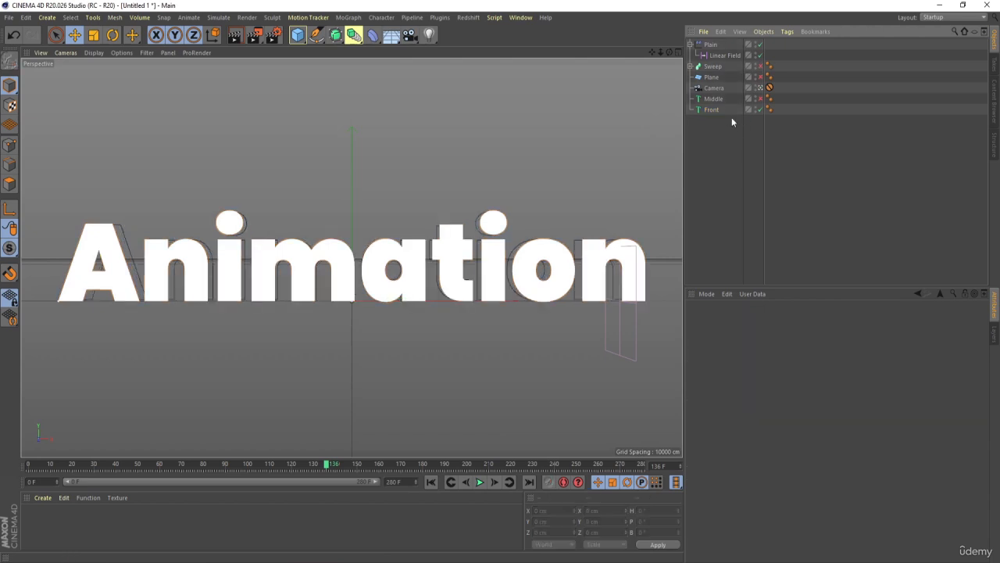
- Select the Front text, switch the viewport to shading with lines and leave the camera view to see the text at an angle
{"action": "left_click", "coordinate": [719, 110]}
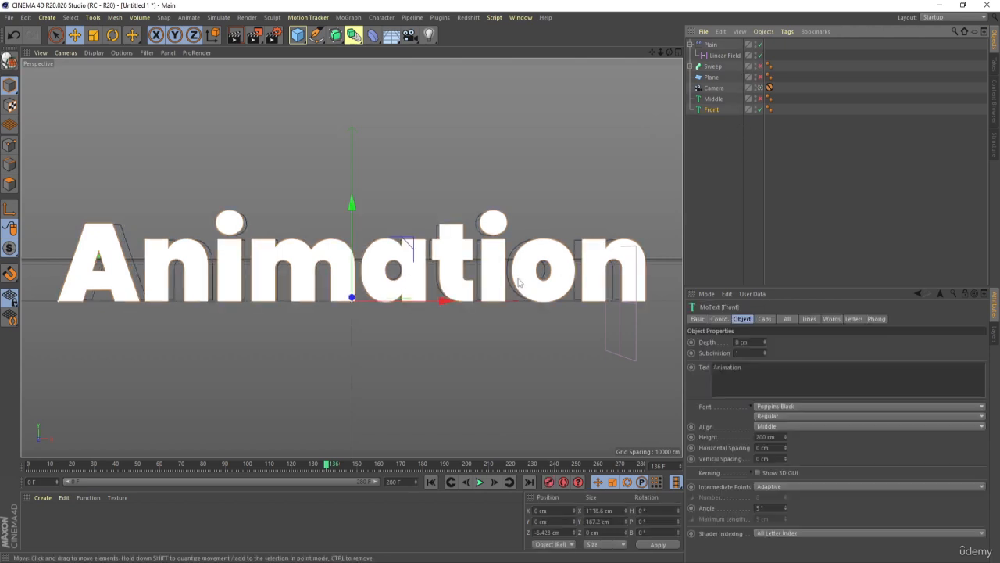
{"action": "key", "text": "n"}
{"action": "key", "text": "b"}
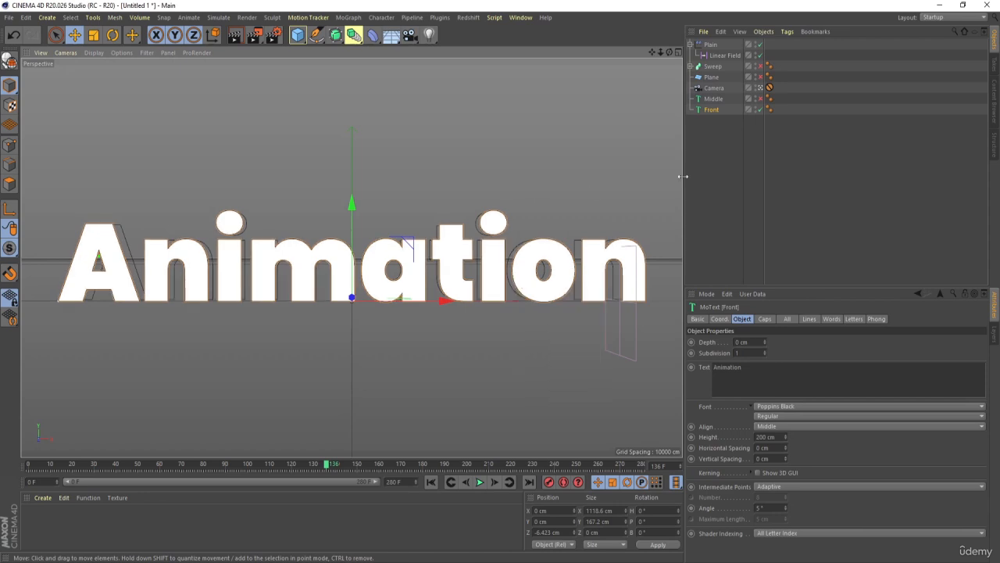
{"action": "left_click", "coordinate": [765, 89]}
{"action": "left_click_drag", "start_coordinate": [427, 322], "coordinate": [344, 335], "text": "alt"}
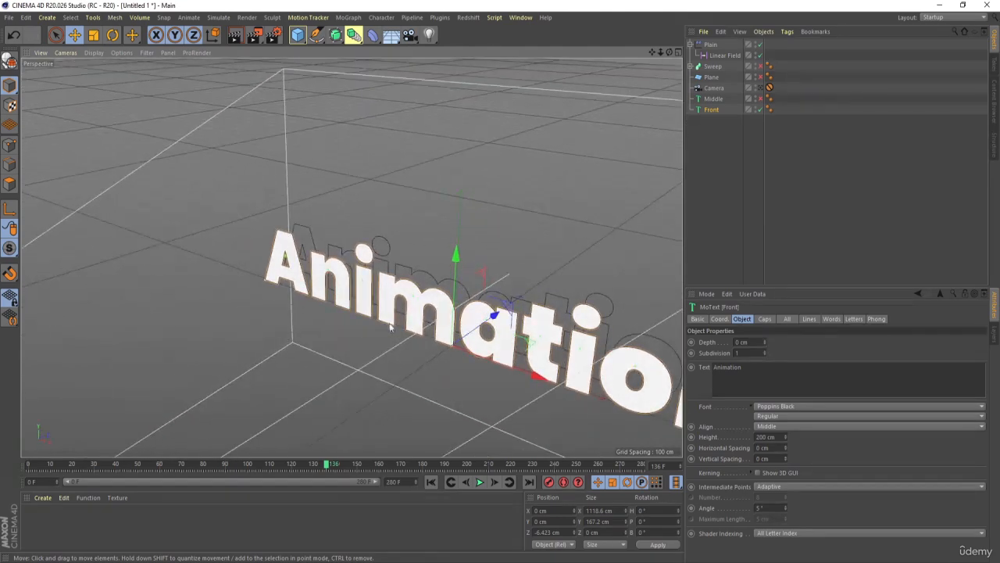
{"action": "middle_click_drag", "start_coordinate": [422, 319], "coordinate": [291, 278], "text": "alt"}
{"action": "scroll", "coordinate": [412, 313], "scroll_direction": "up", "scroll_amount": 2}
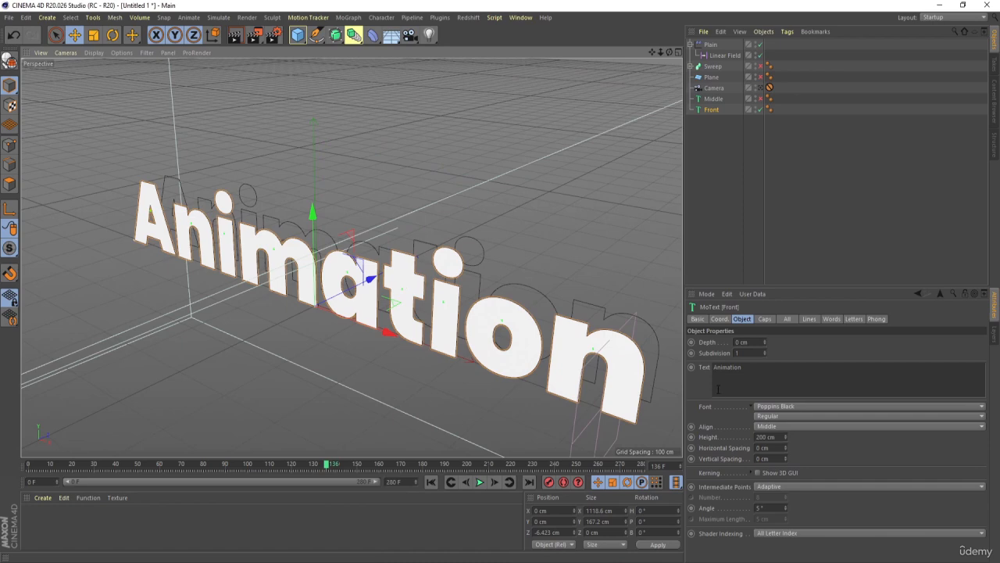
- Set the Front text's cap type to Quadrangles and enable a regular grid with a width of 5 cm
{"action": "left_click", "coordinate": [757, 319]}
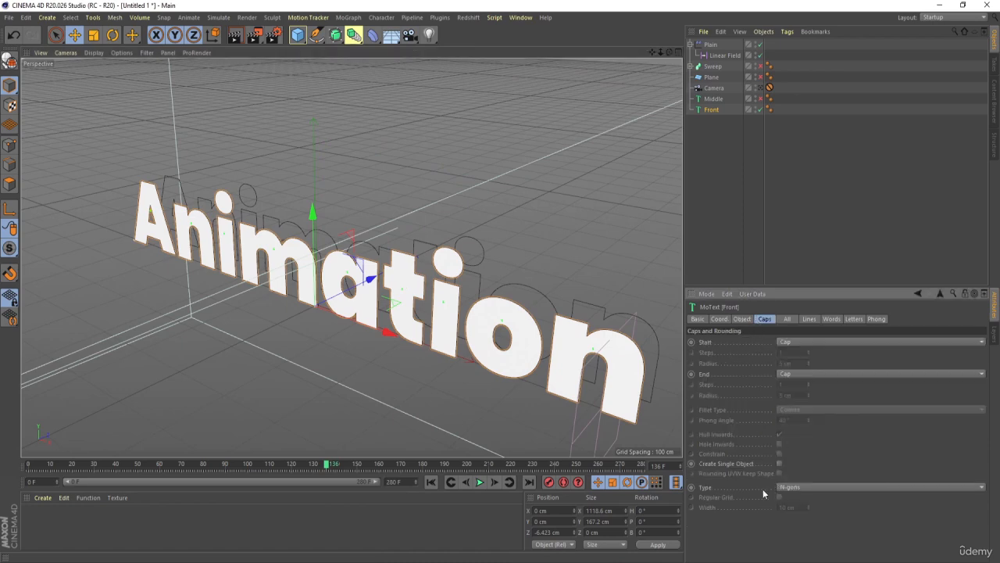
{"action": "left_click", "coordinate": [790, 487]}
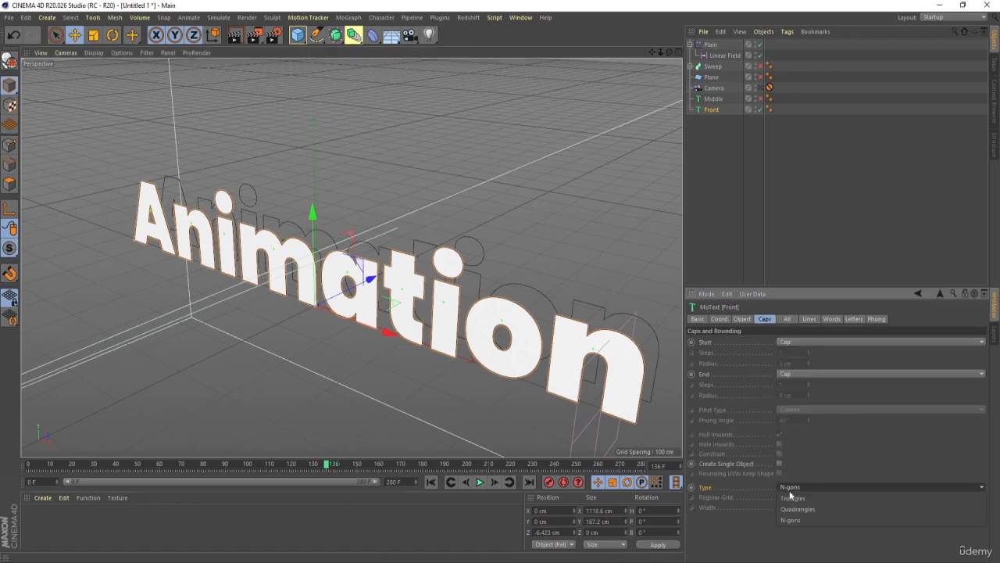
{"action": "left_click", "coordinate": [791, 509]}
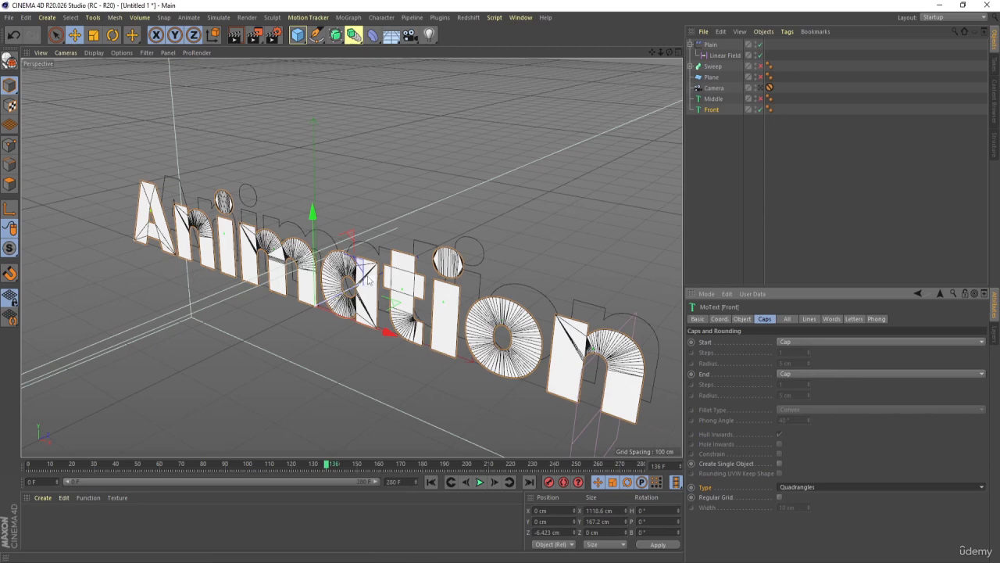
{"action": "scroll", "coordinate": [369, 277], "scroll_direction": "up", "scroll_amount": 2}
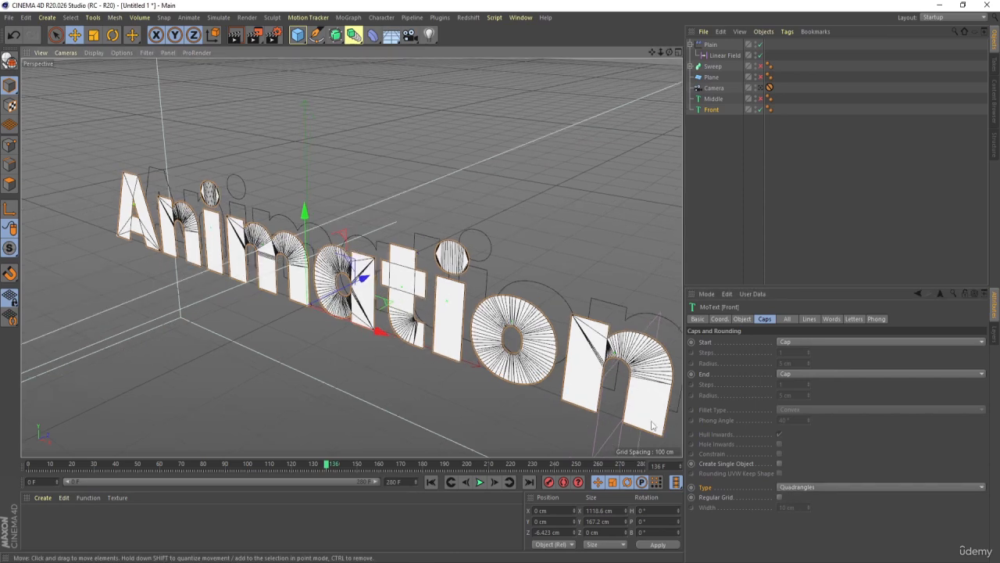
{"action": "left_click", "coordinate": [779, 498]}
{"action": "scroll", "coordinate": [395, 249], "scroll_direction": "up", "scroll_amount": 2}
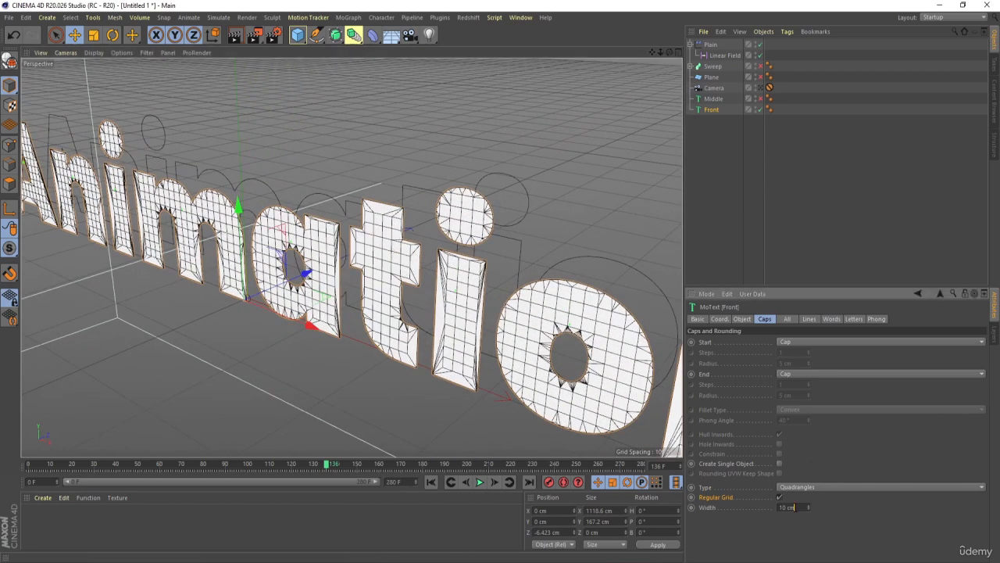
{"action": "left_click", "coordinate": [803, 506]}
{"action": "type", "text": "5"}
{"action": "key", "text": "Return"}
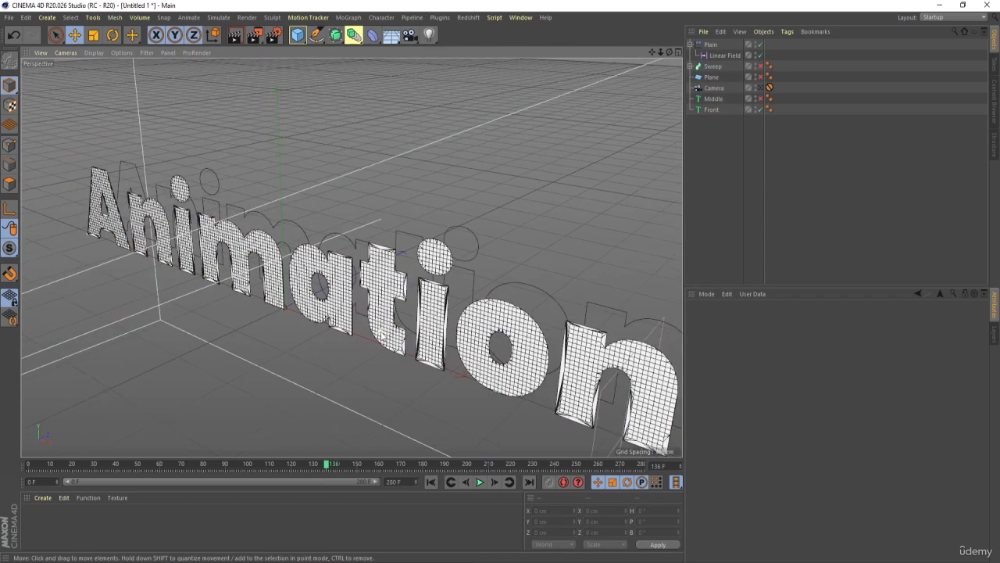
- View the whole title from nearer the front and select the Front text object
{"action": "scroll", "coordinate": [382, 333], "scroll_direction": "down", "scroll_amount": 4}
{"action": "left_click_drag", "start_coordinate": [382, 333], "coordinate": [371, 302], "text": "alt"}
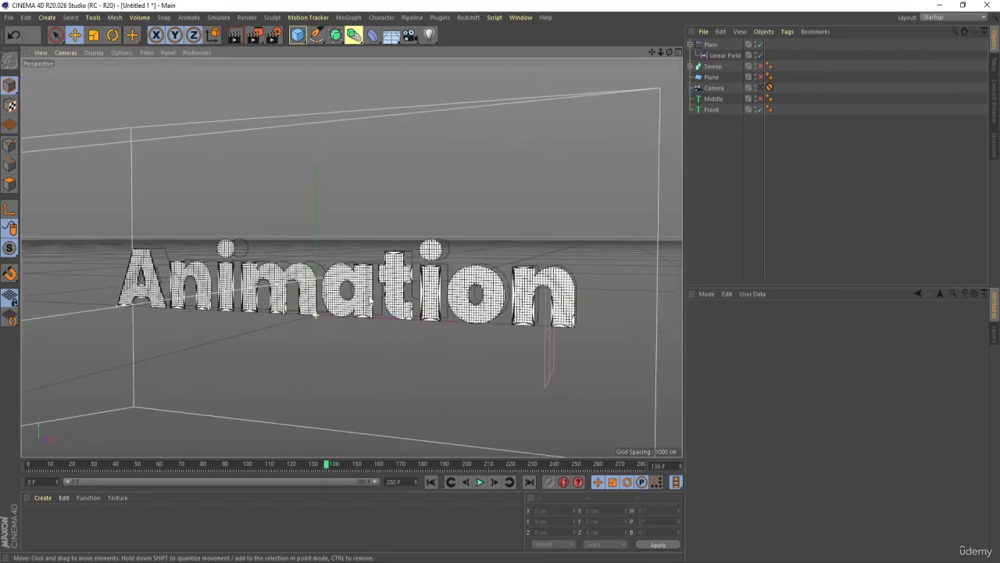
{"action": "left_click", "coordinate": [714, 112]}
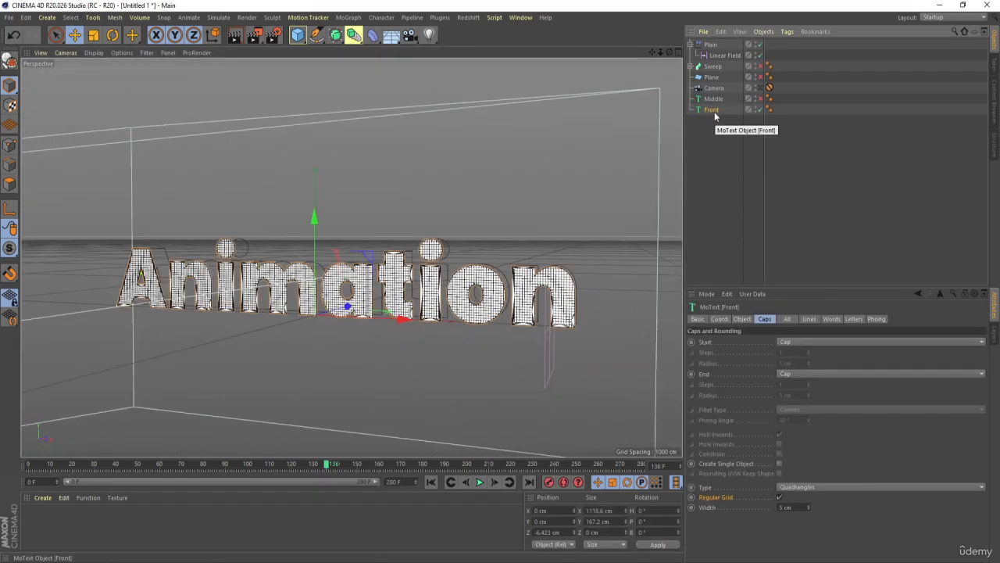